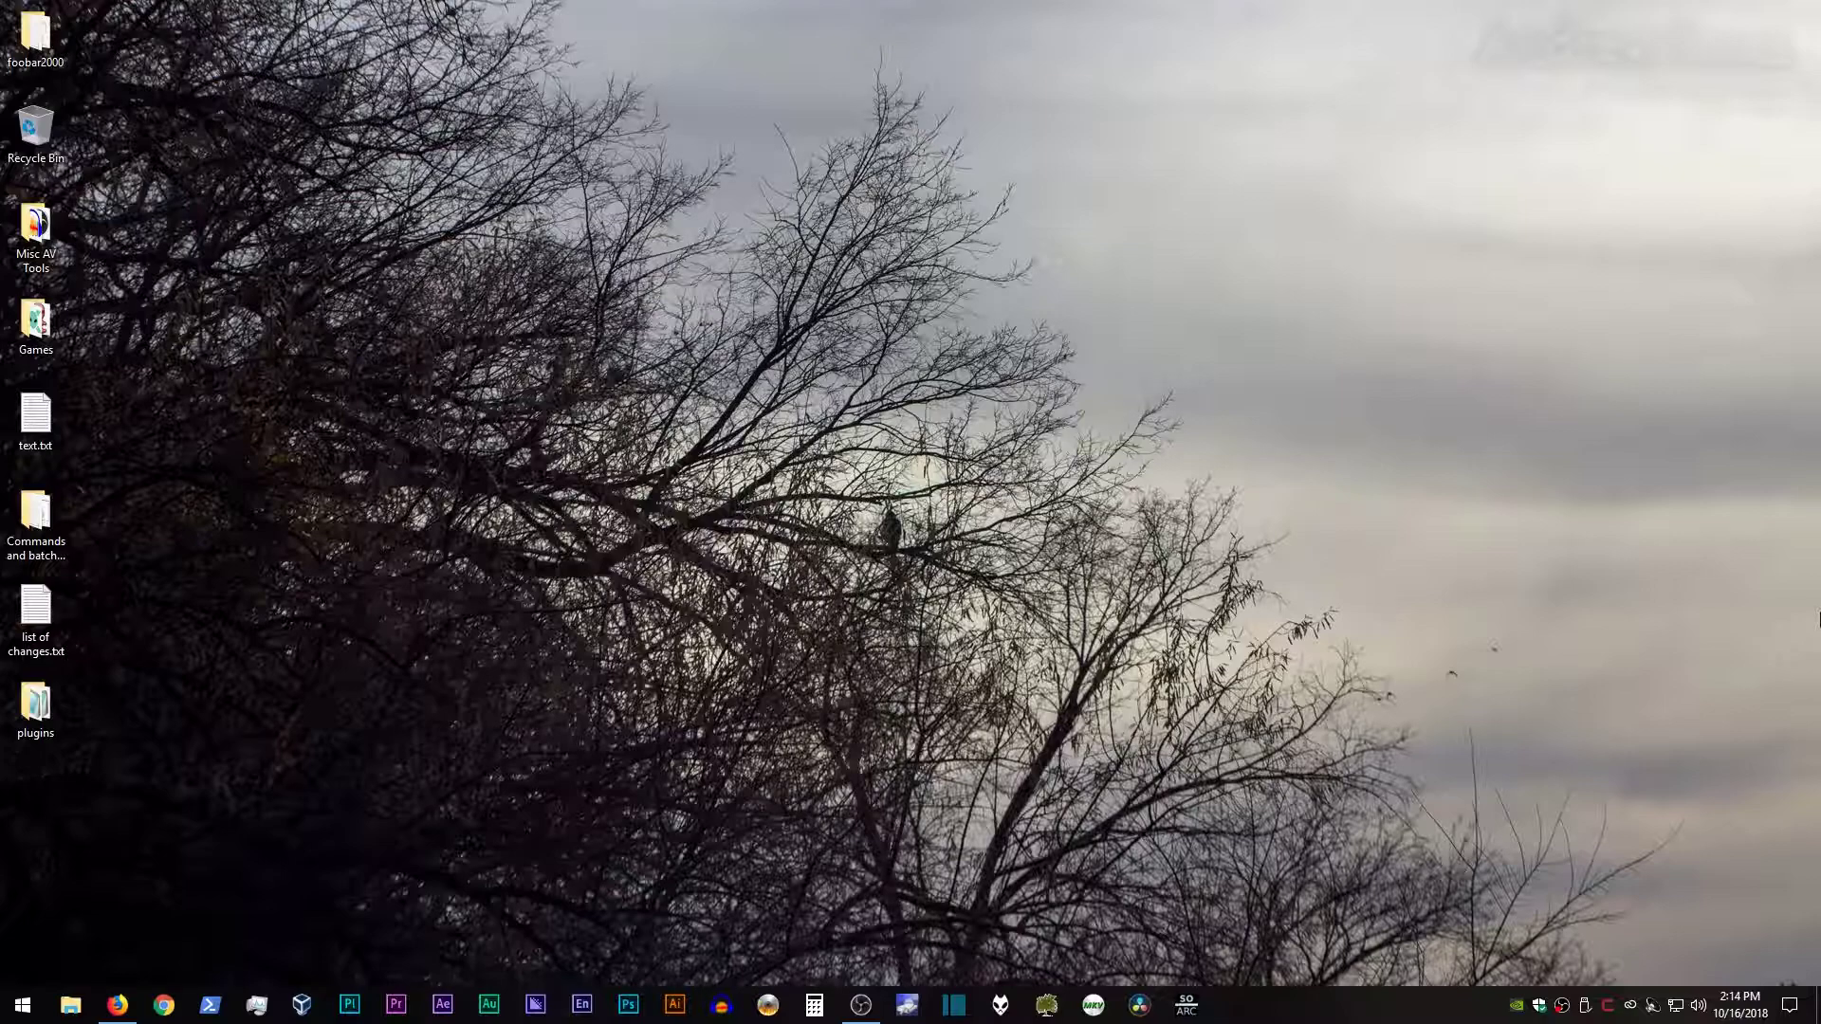
Check the FFmpeg Builds page again, then minimize the browser to reveal the desktop
click(116, 1003)
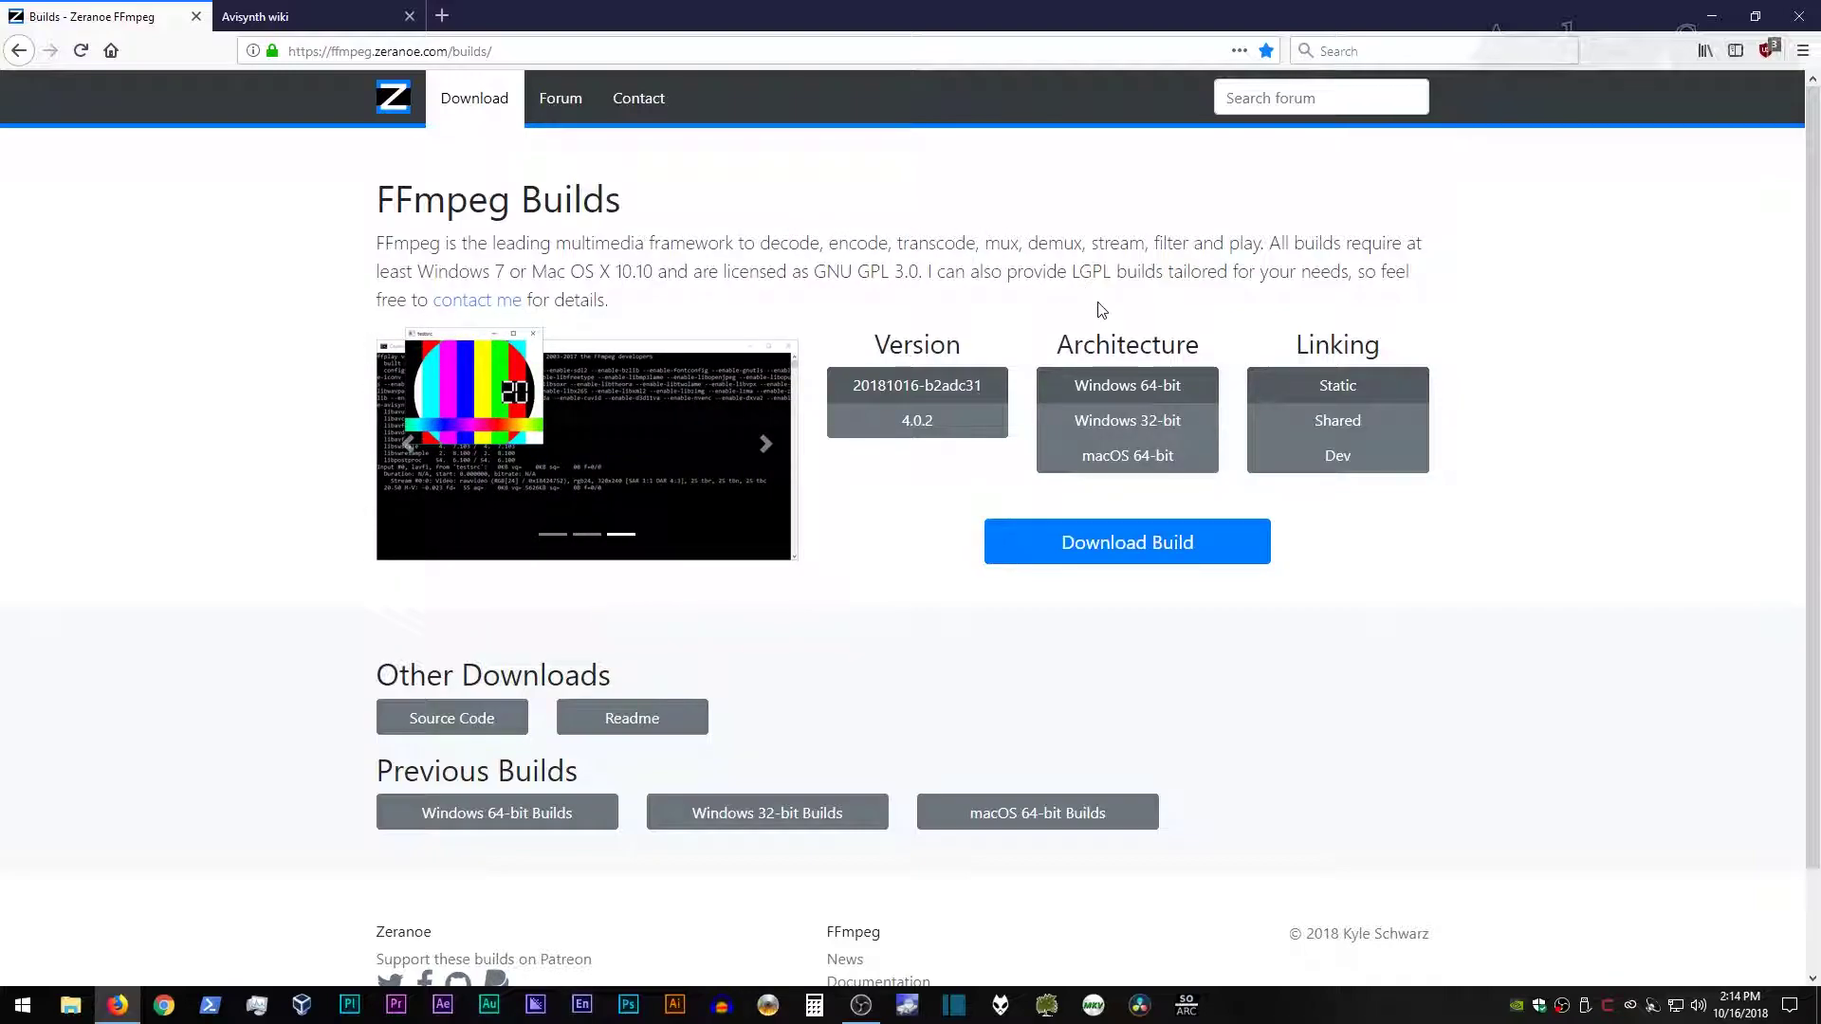
mouse_move(906, 398)
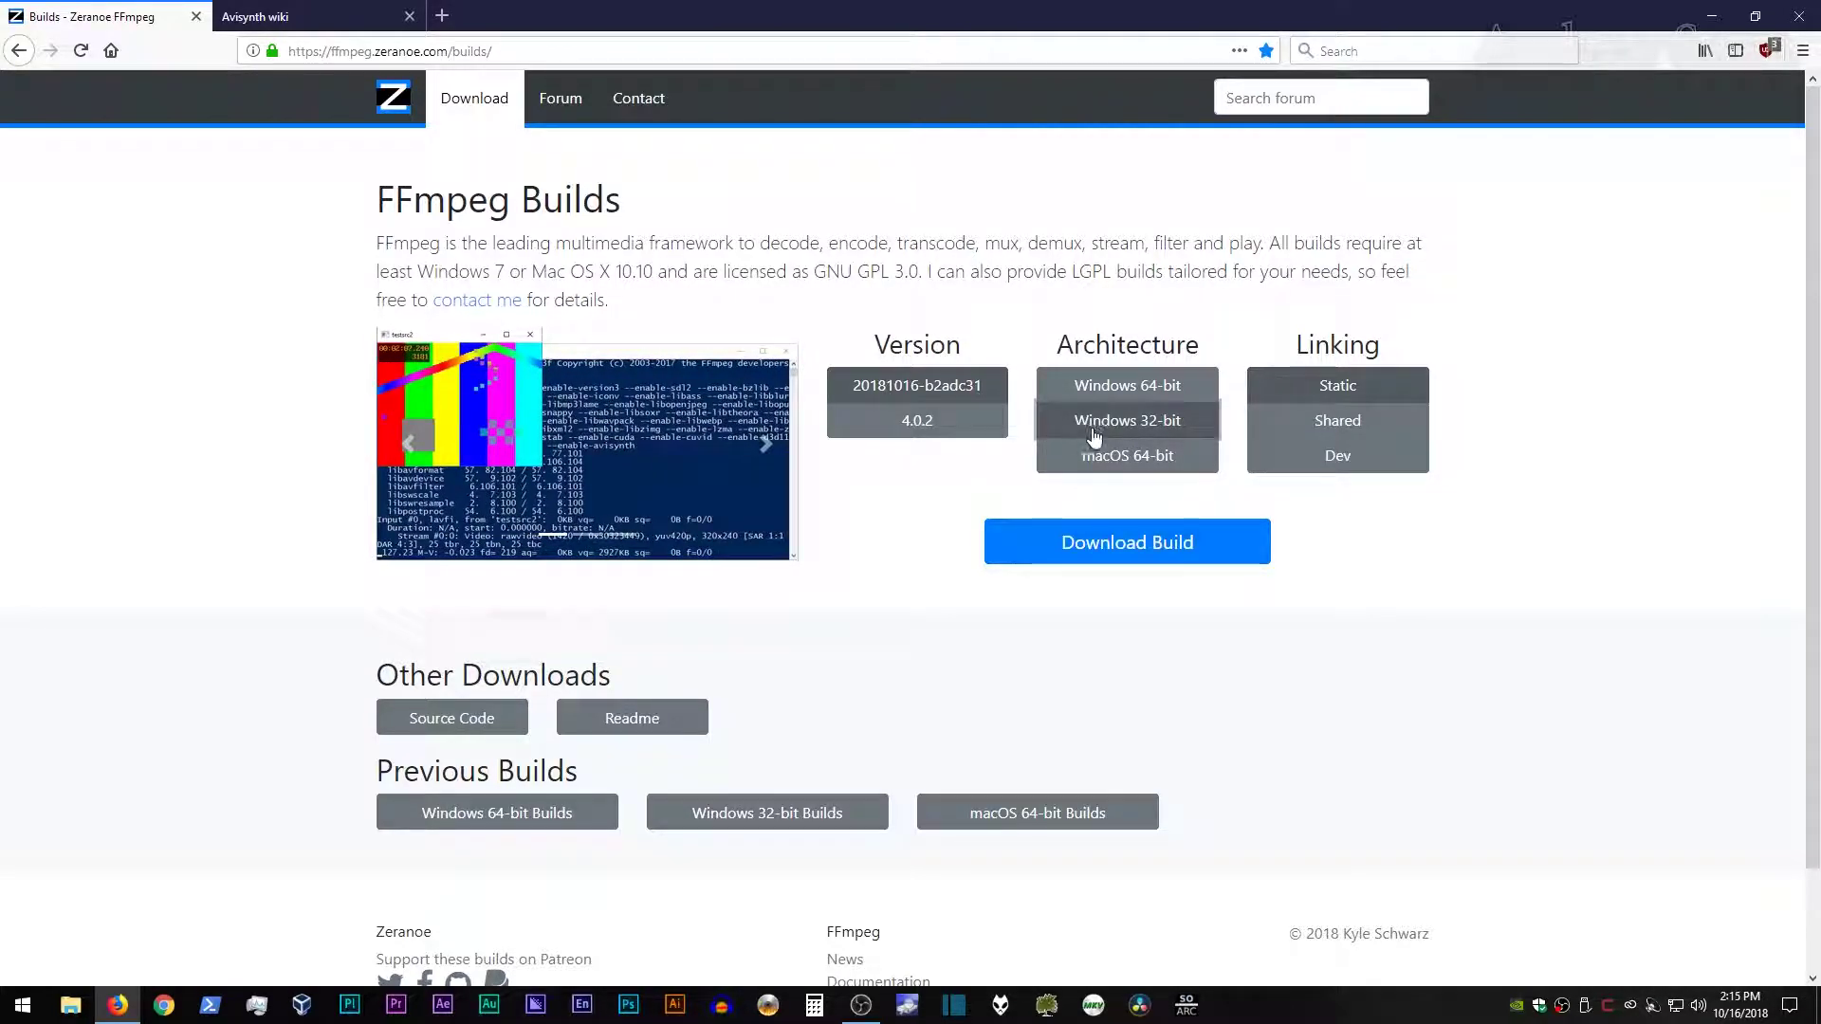
mouse_move(1345, 381)
mouse_move(1092, 563)
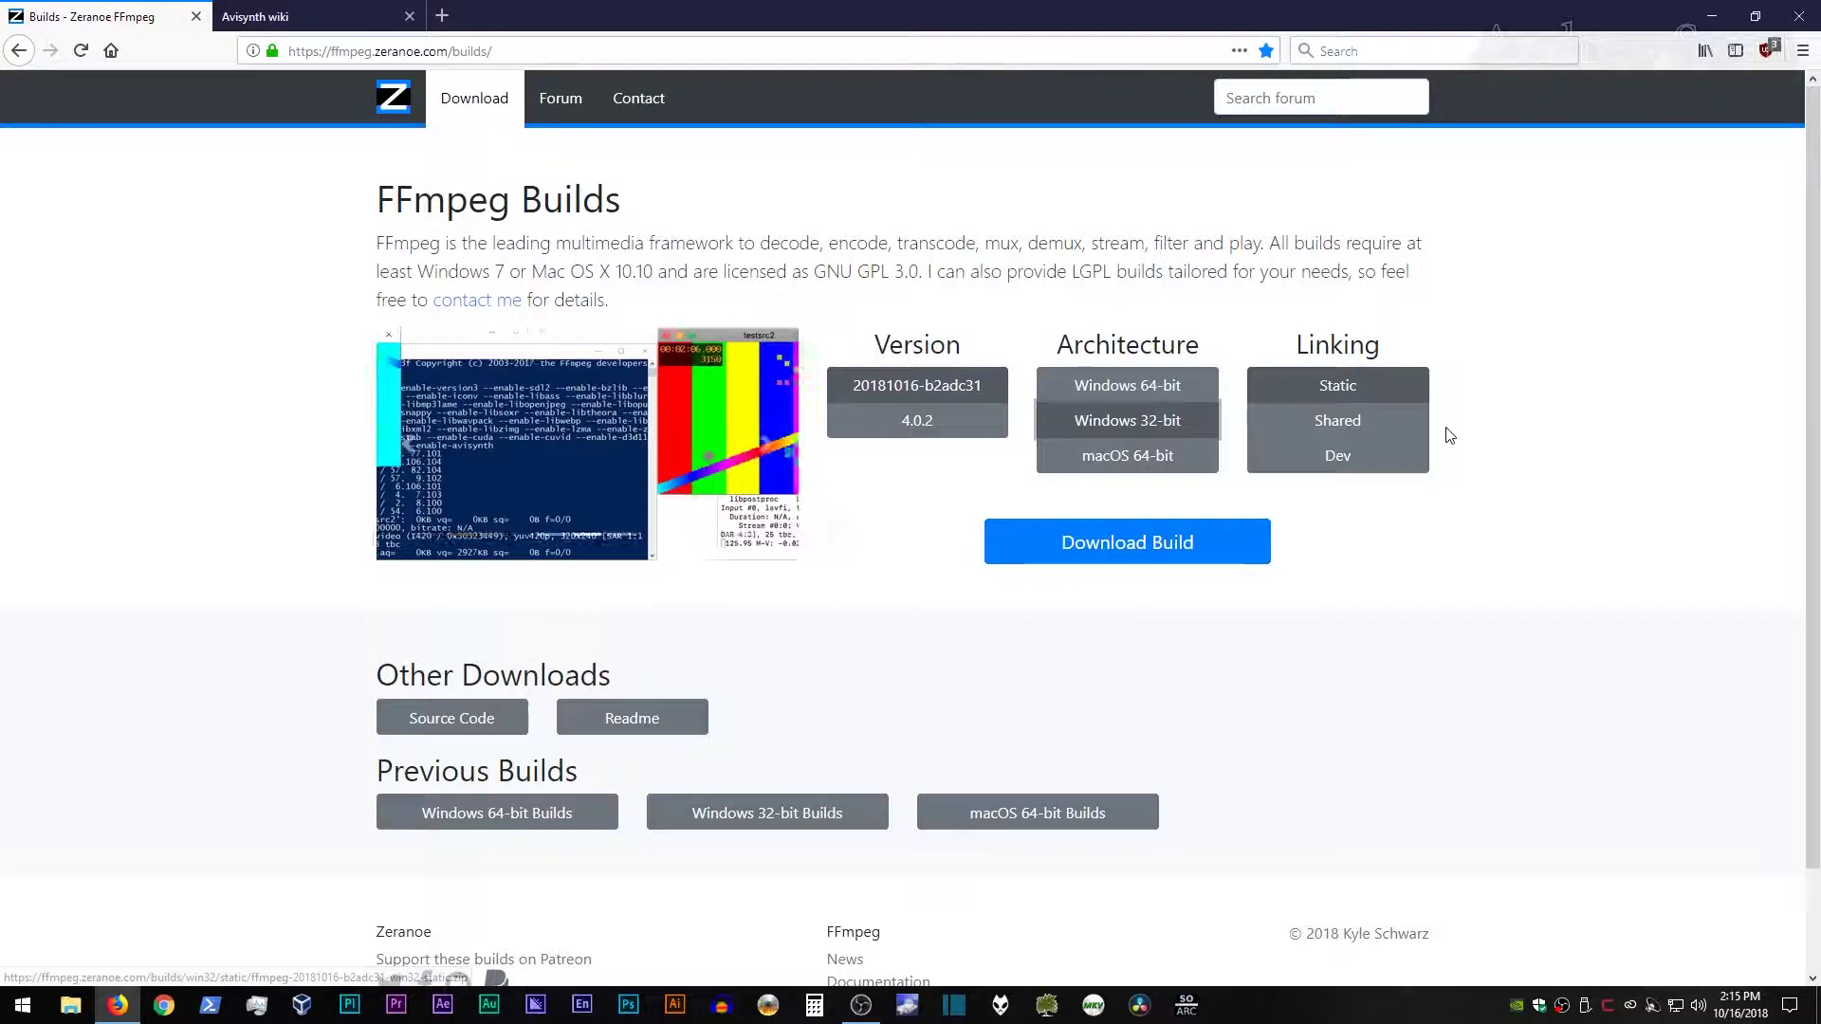
click(1713, 12)
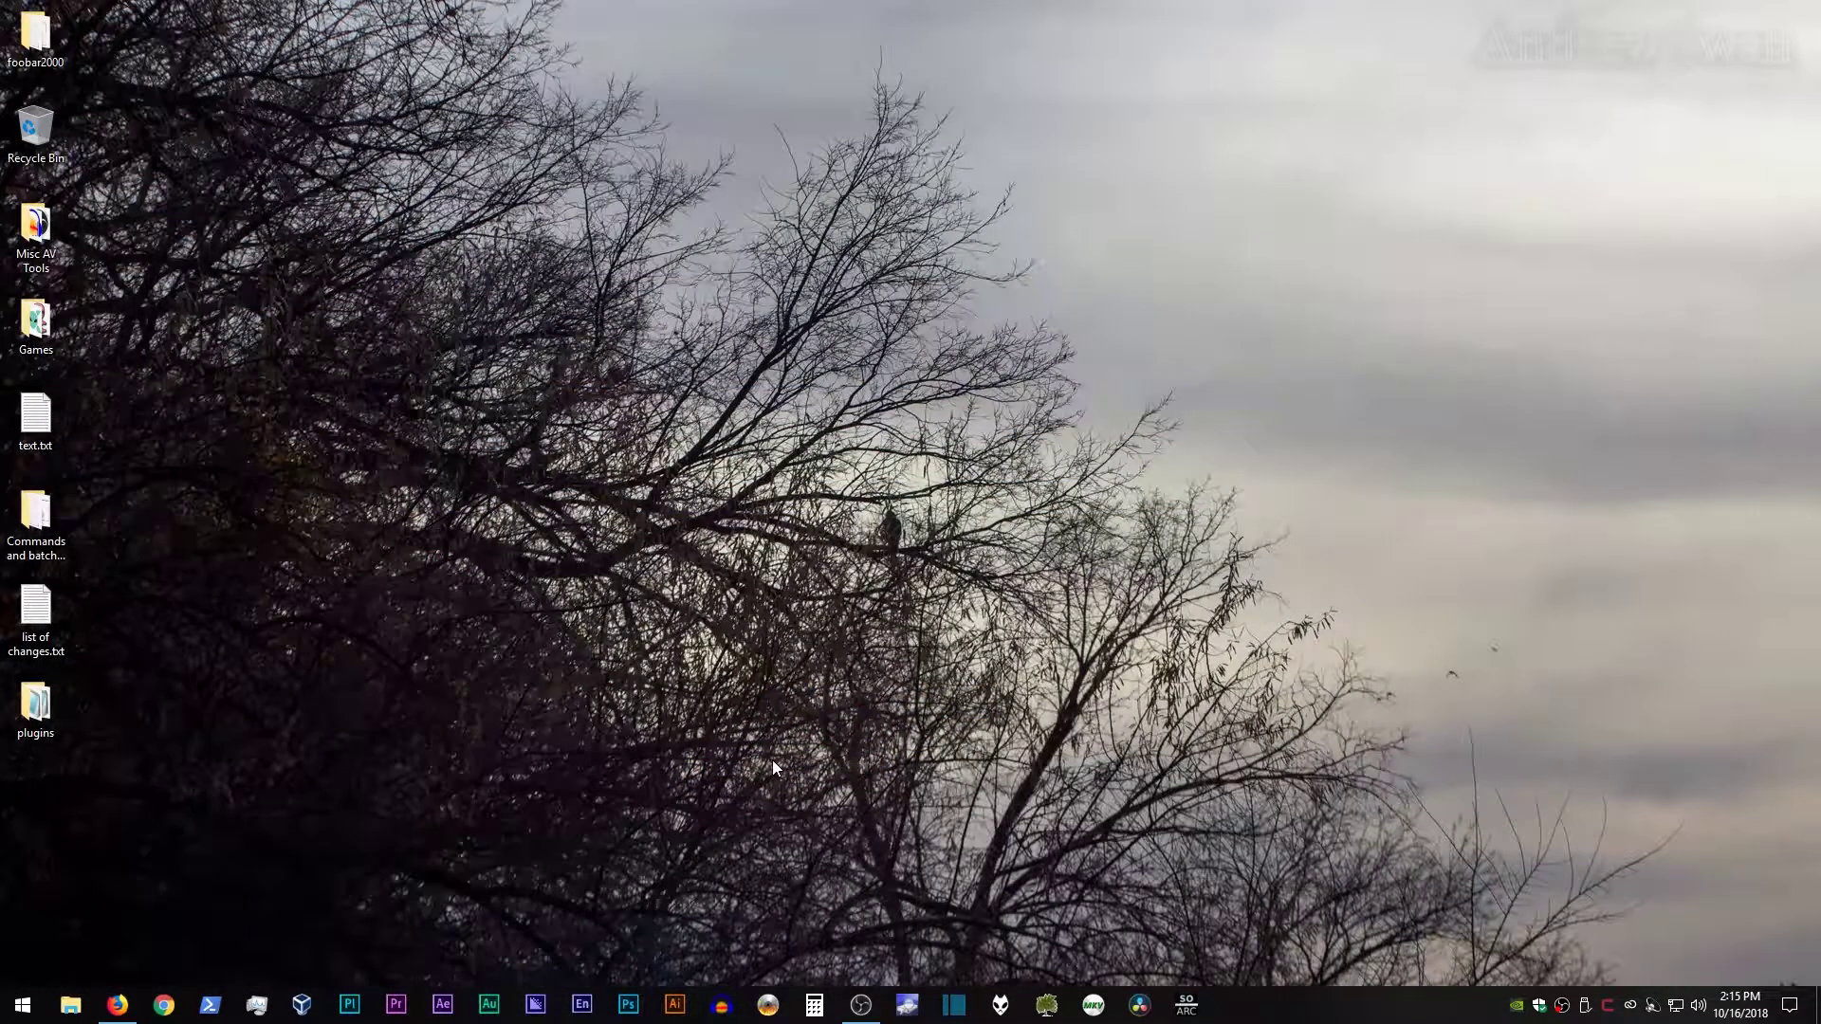
Open ffmpeg-20181015-c27c7b4-win32-static.zip from Downloads and place its window at the upper left
right_click(71, 1005)
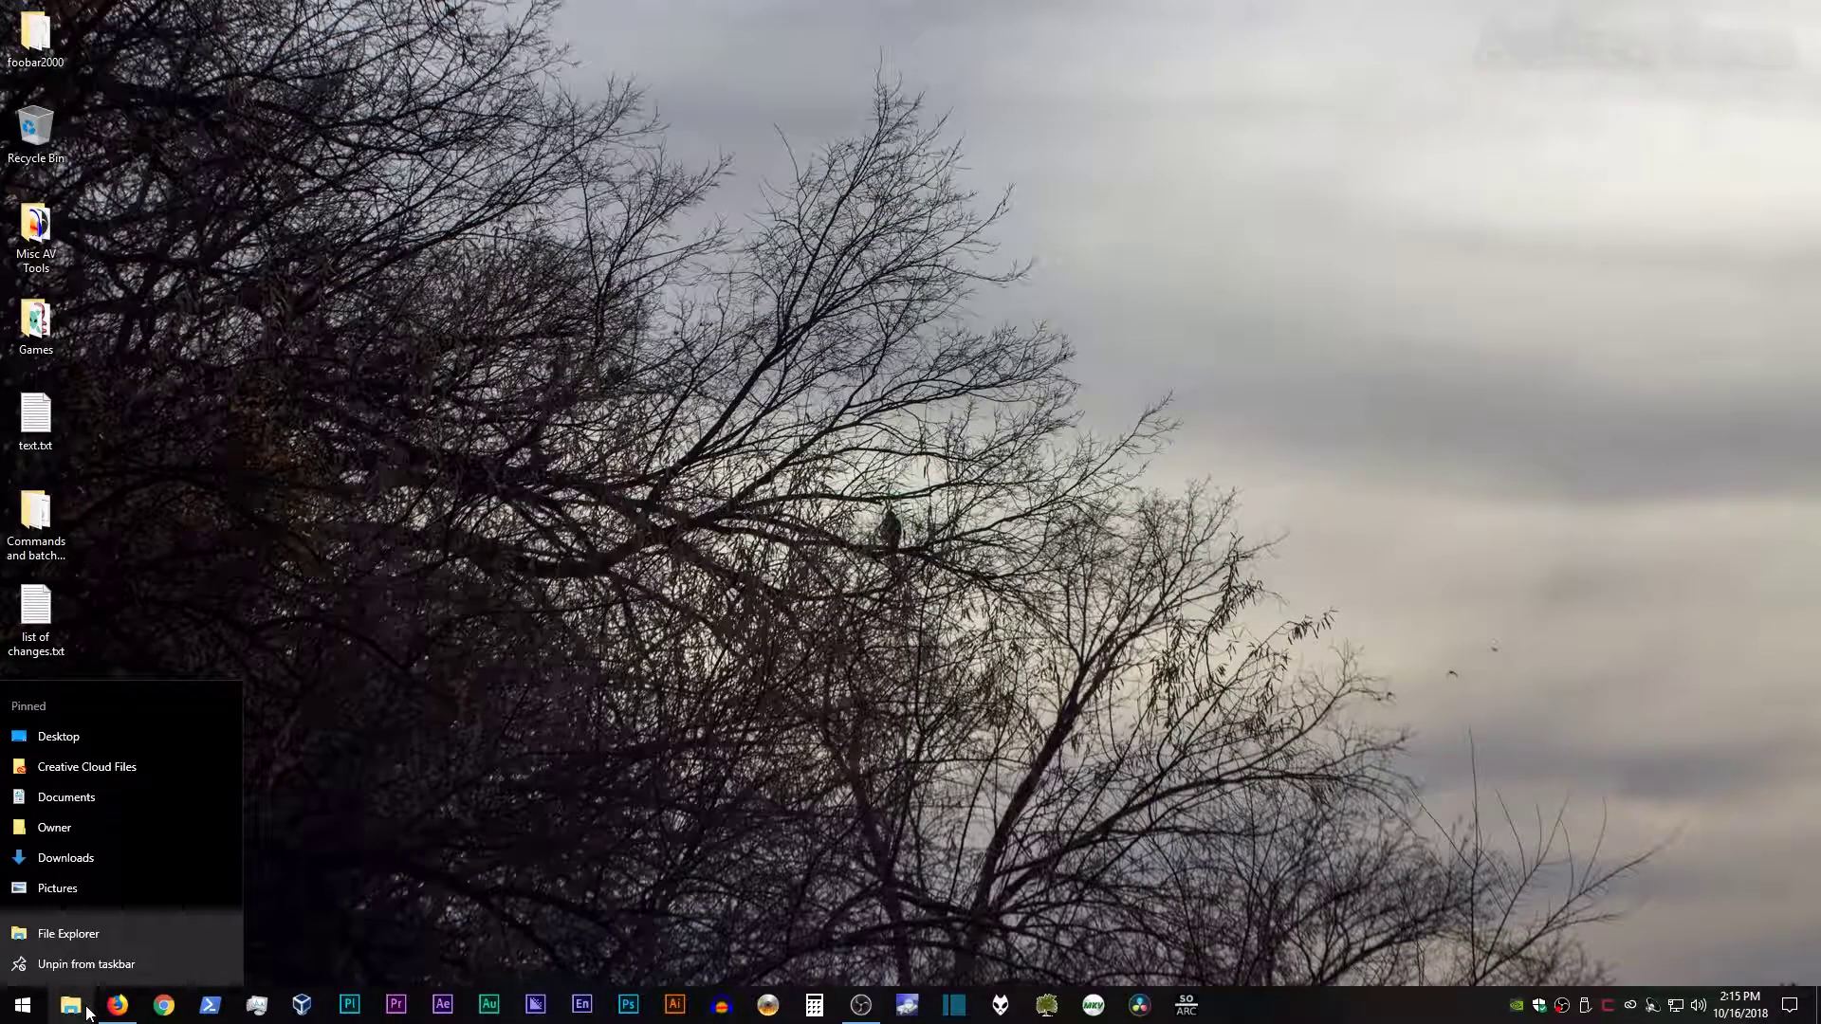
click(93, 858)
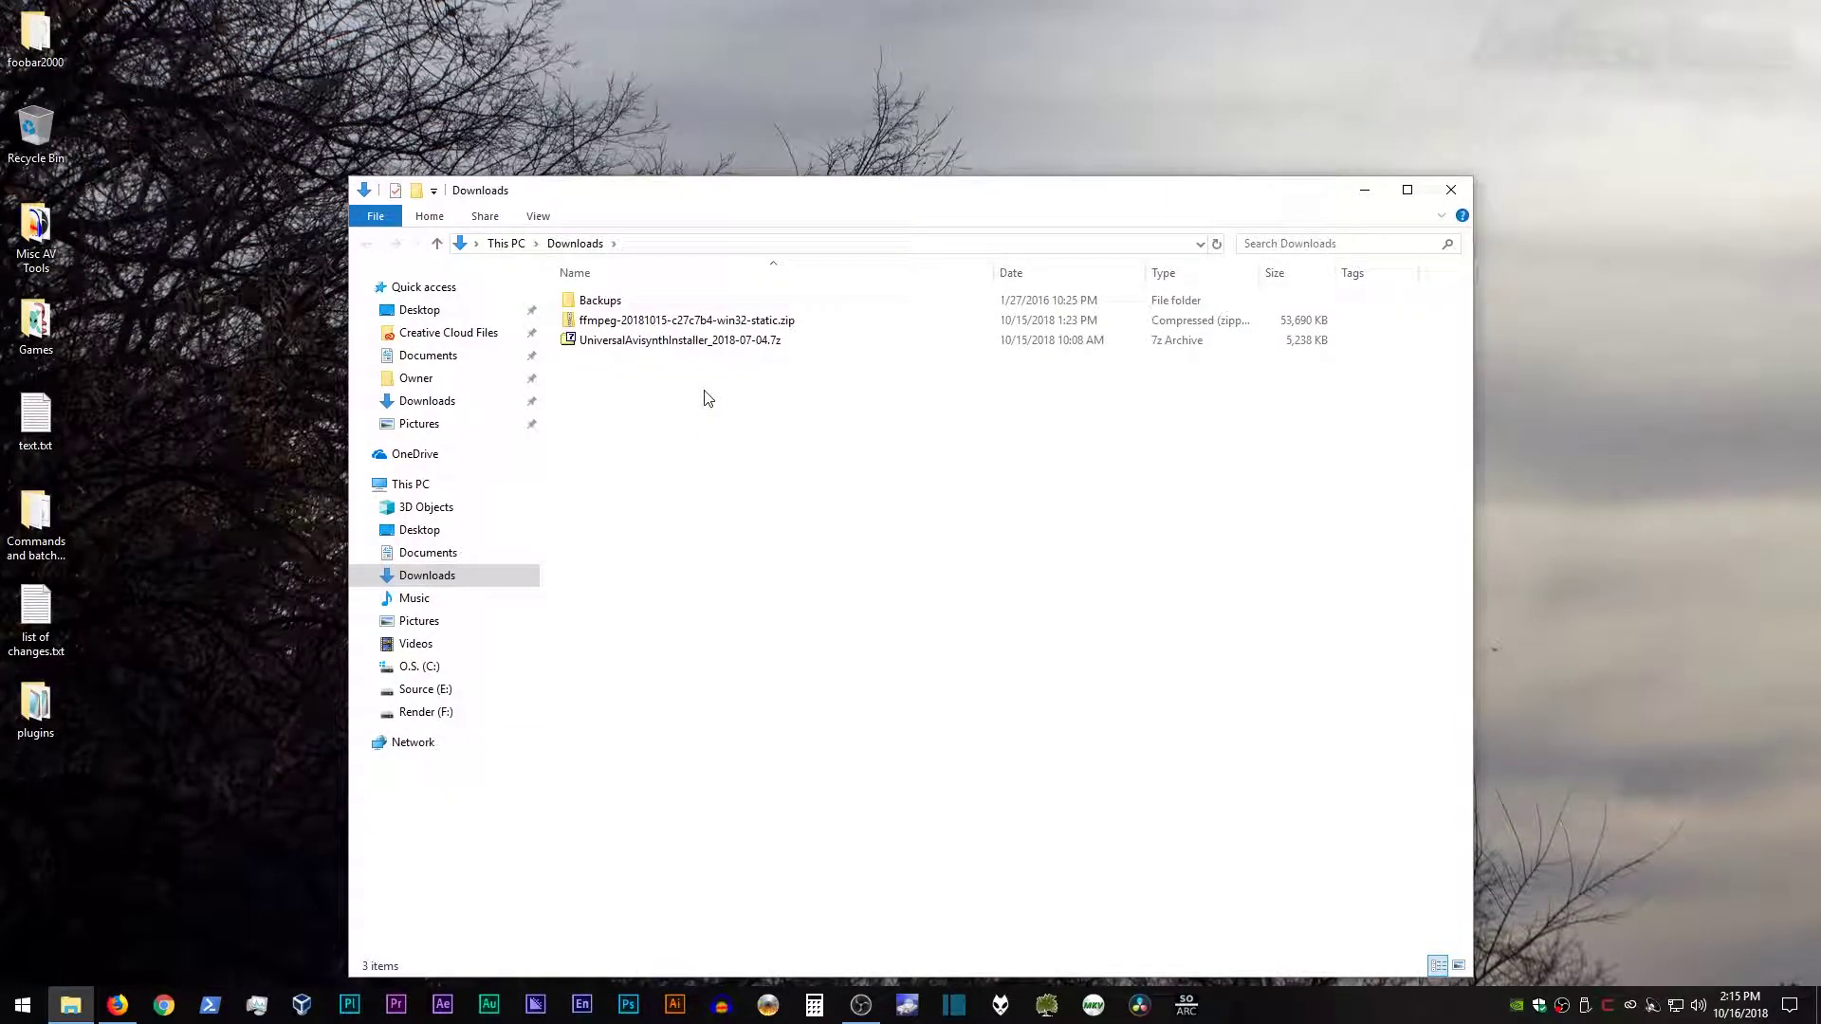
double_click(663, 325)
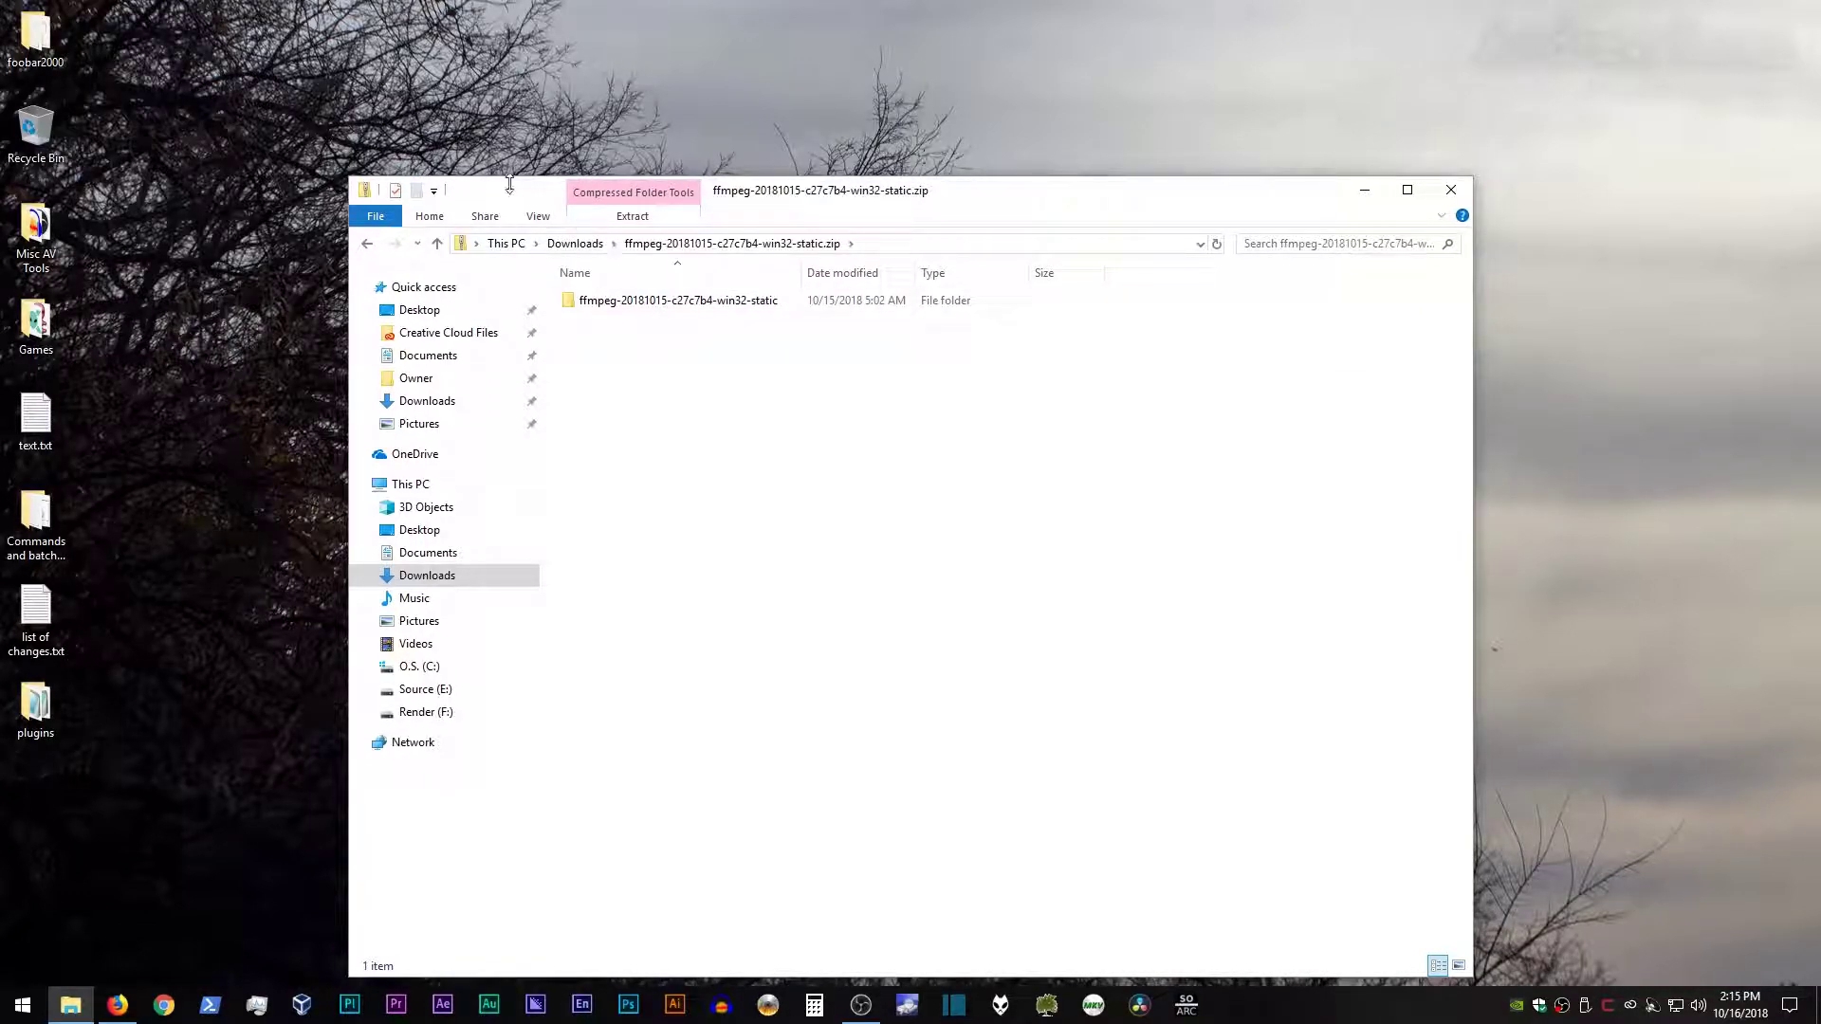
drag(508, 194, 281, 70)
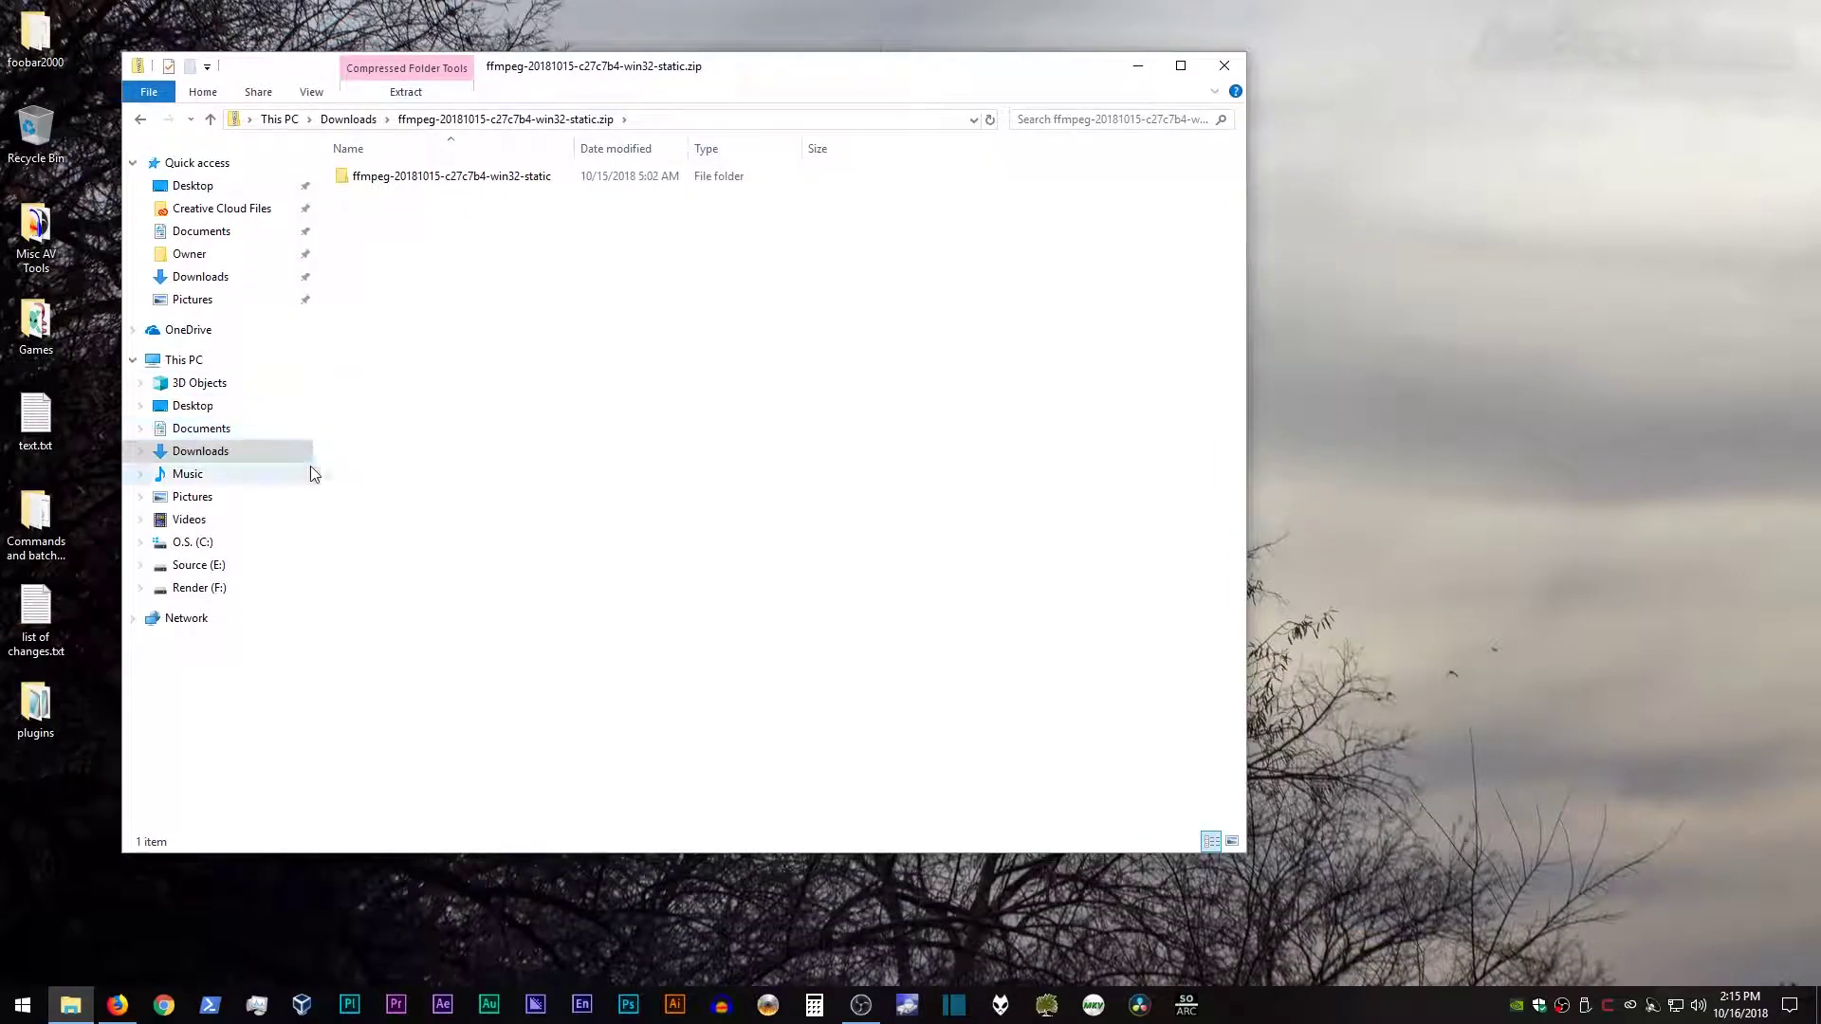
Open the C: drive in a second window and go into Program Files (x86)
right_click(189, 552)
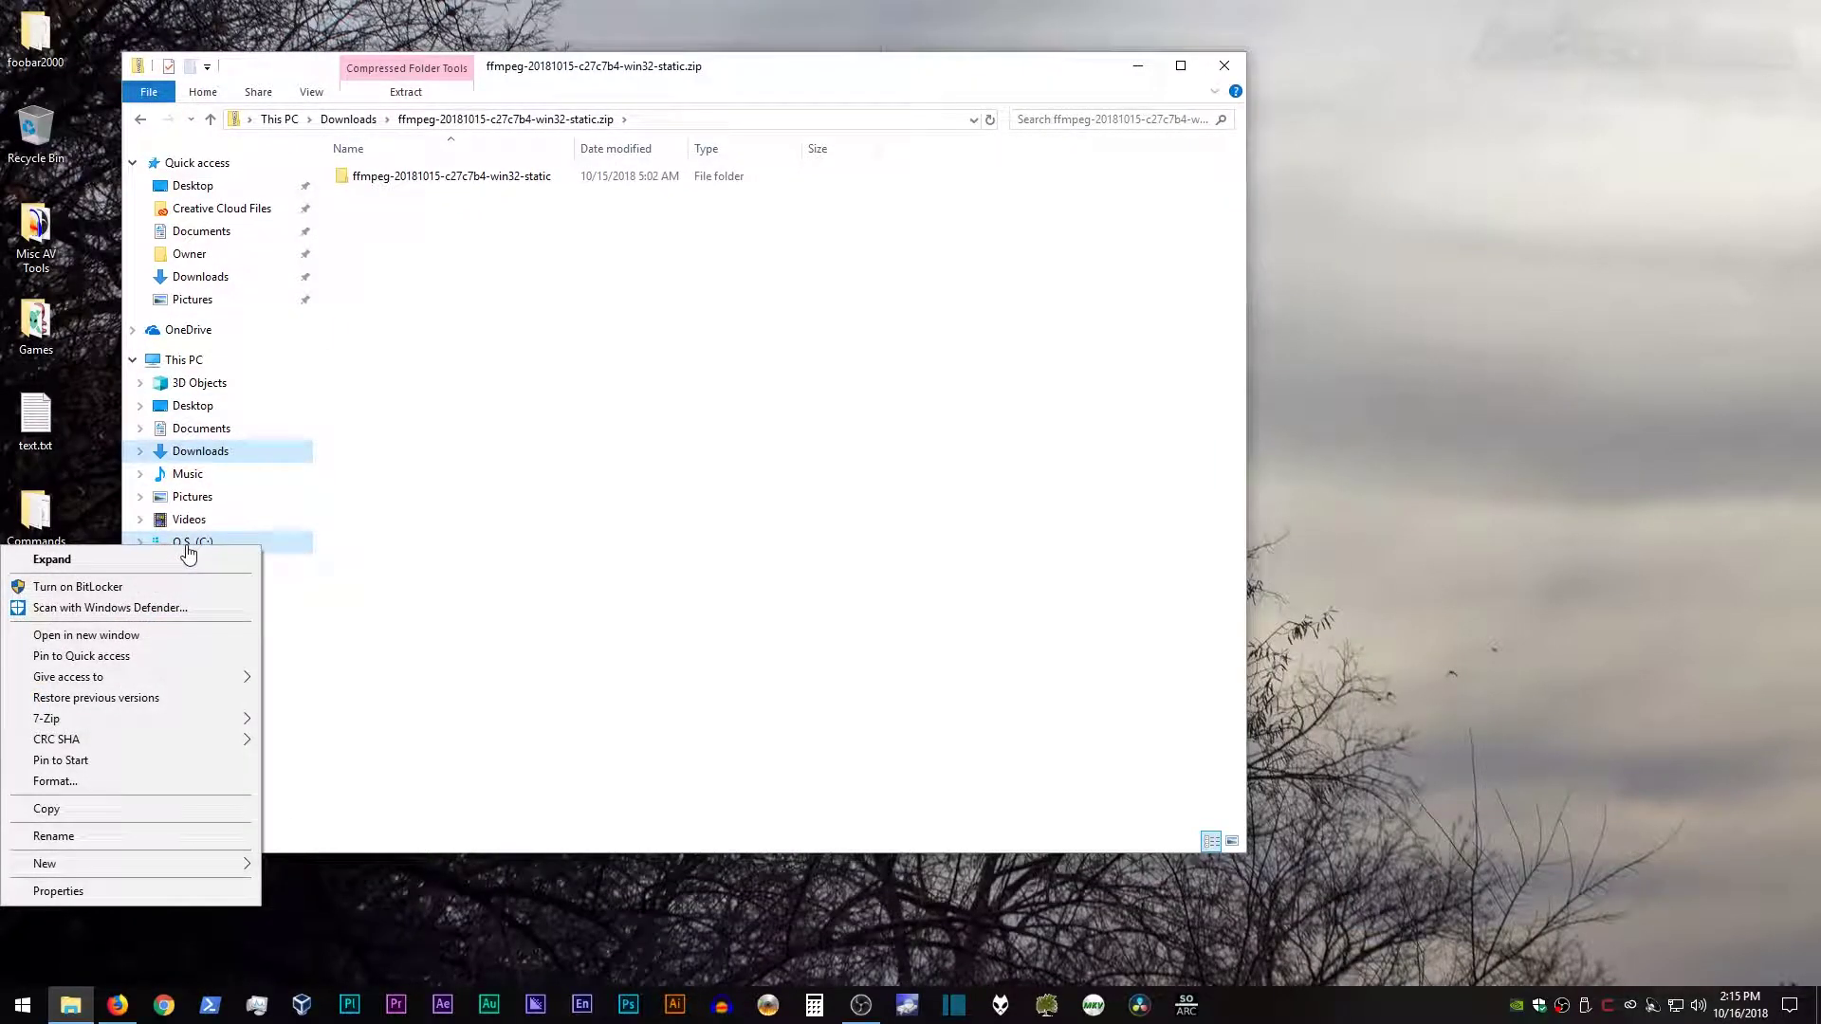
click(152, 637)
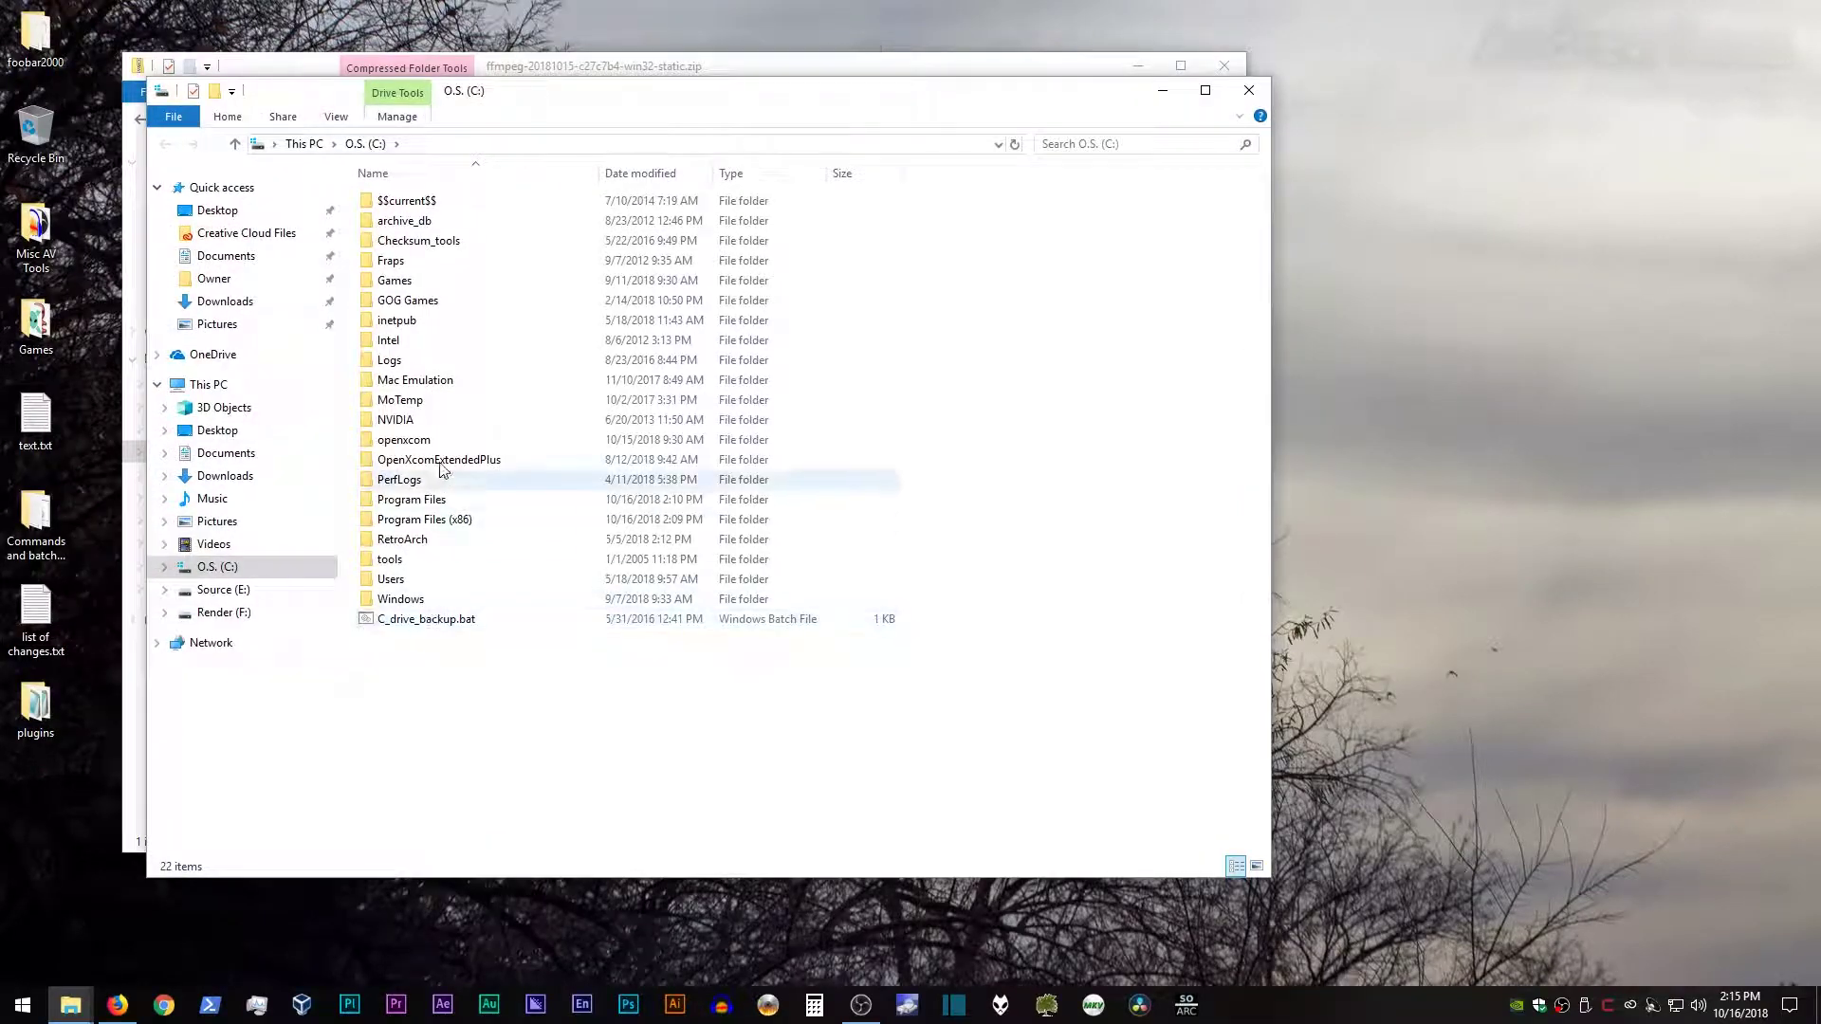
drag(500, 110, 940, 152)
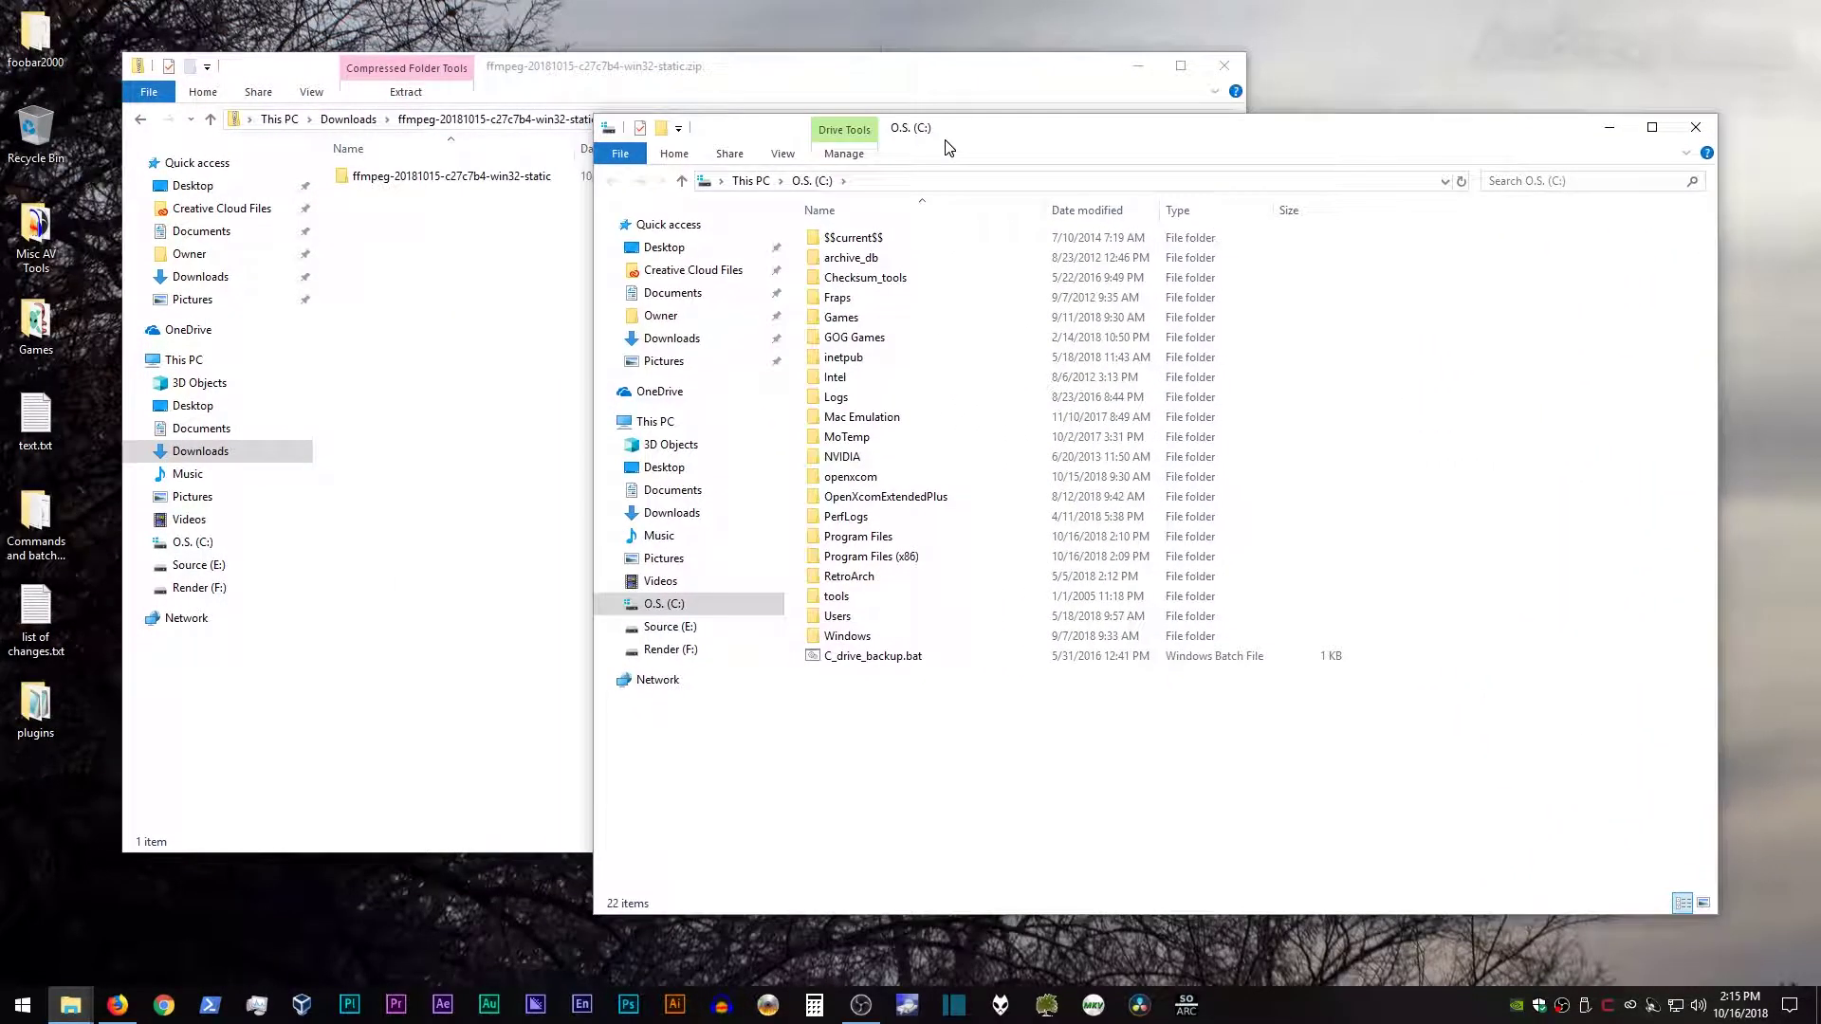
double_click(897, 559)
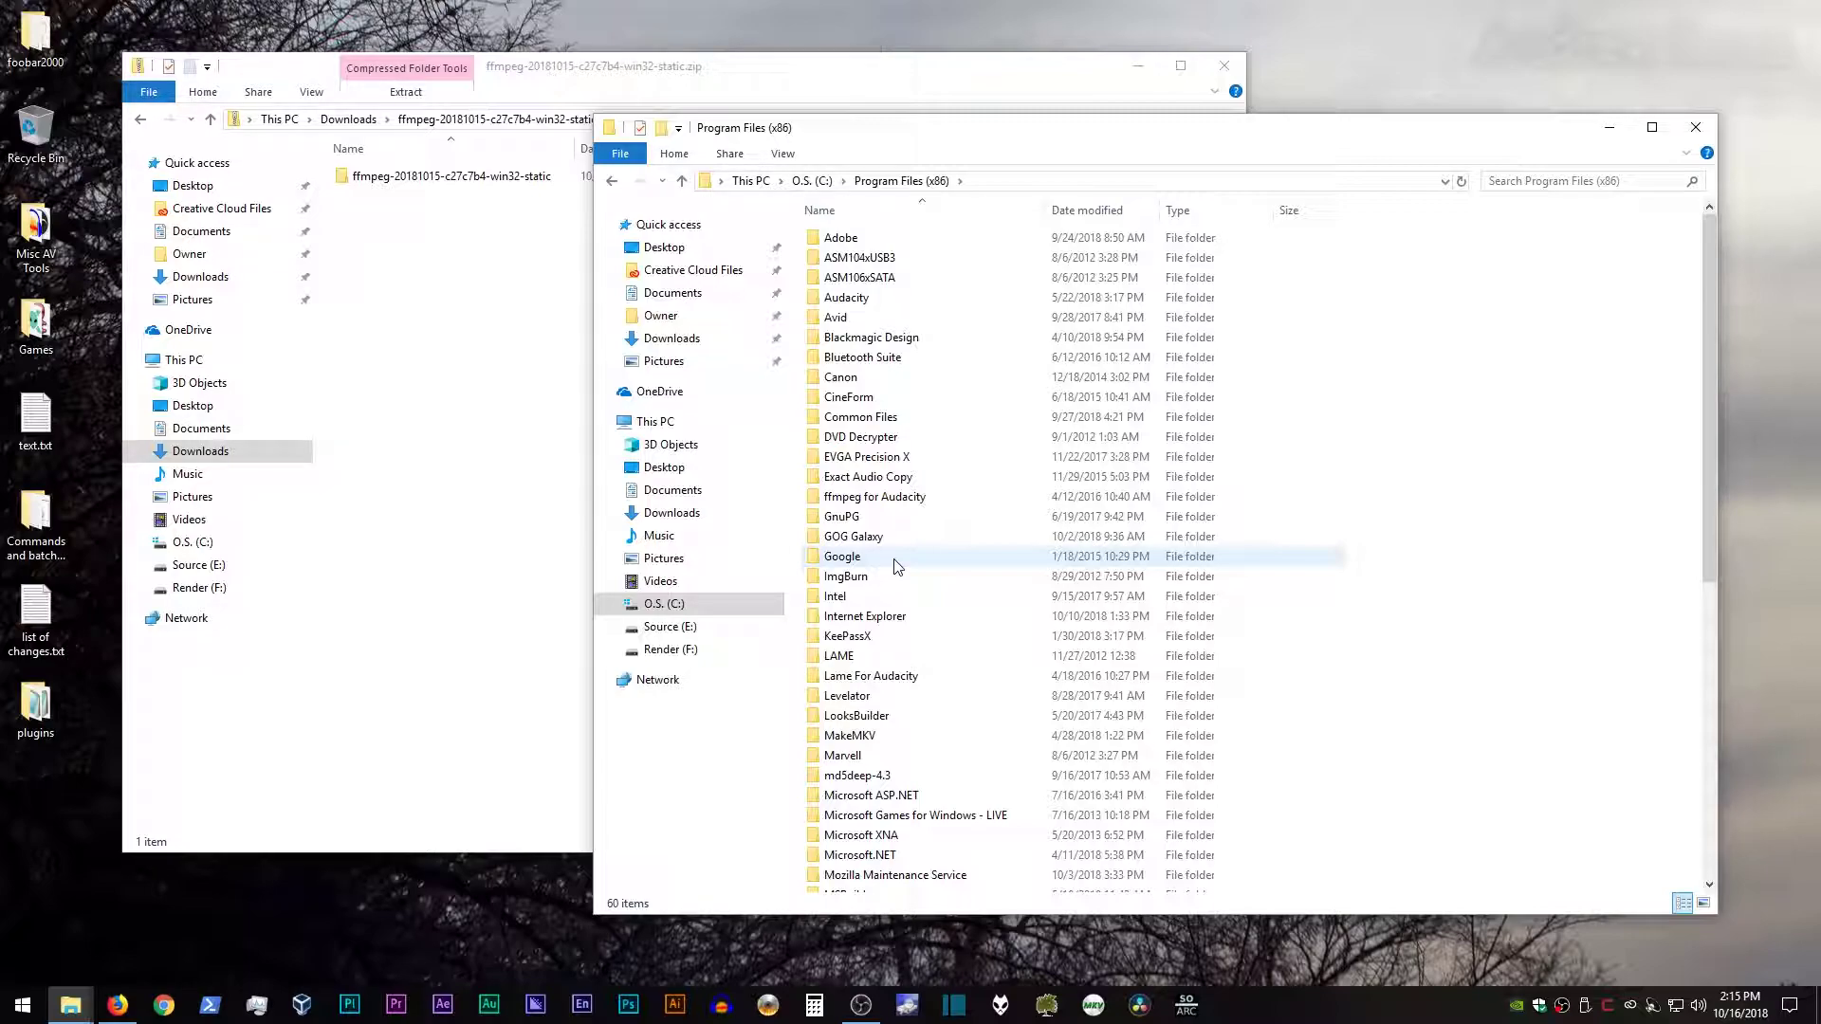
Create a new folder named FFMPEG there and open it
right_click(1395, 524)
mouse_move(1303, 702)
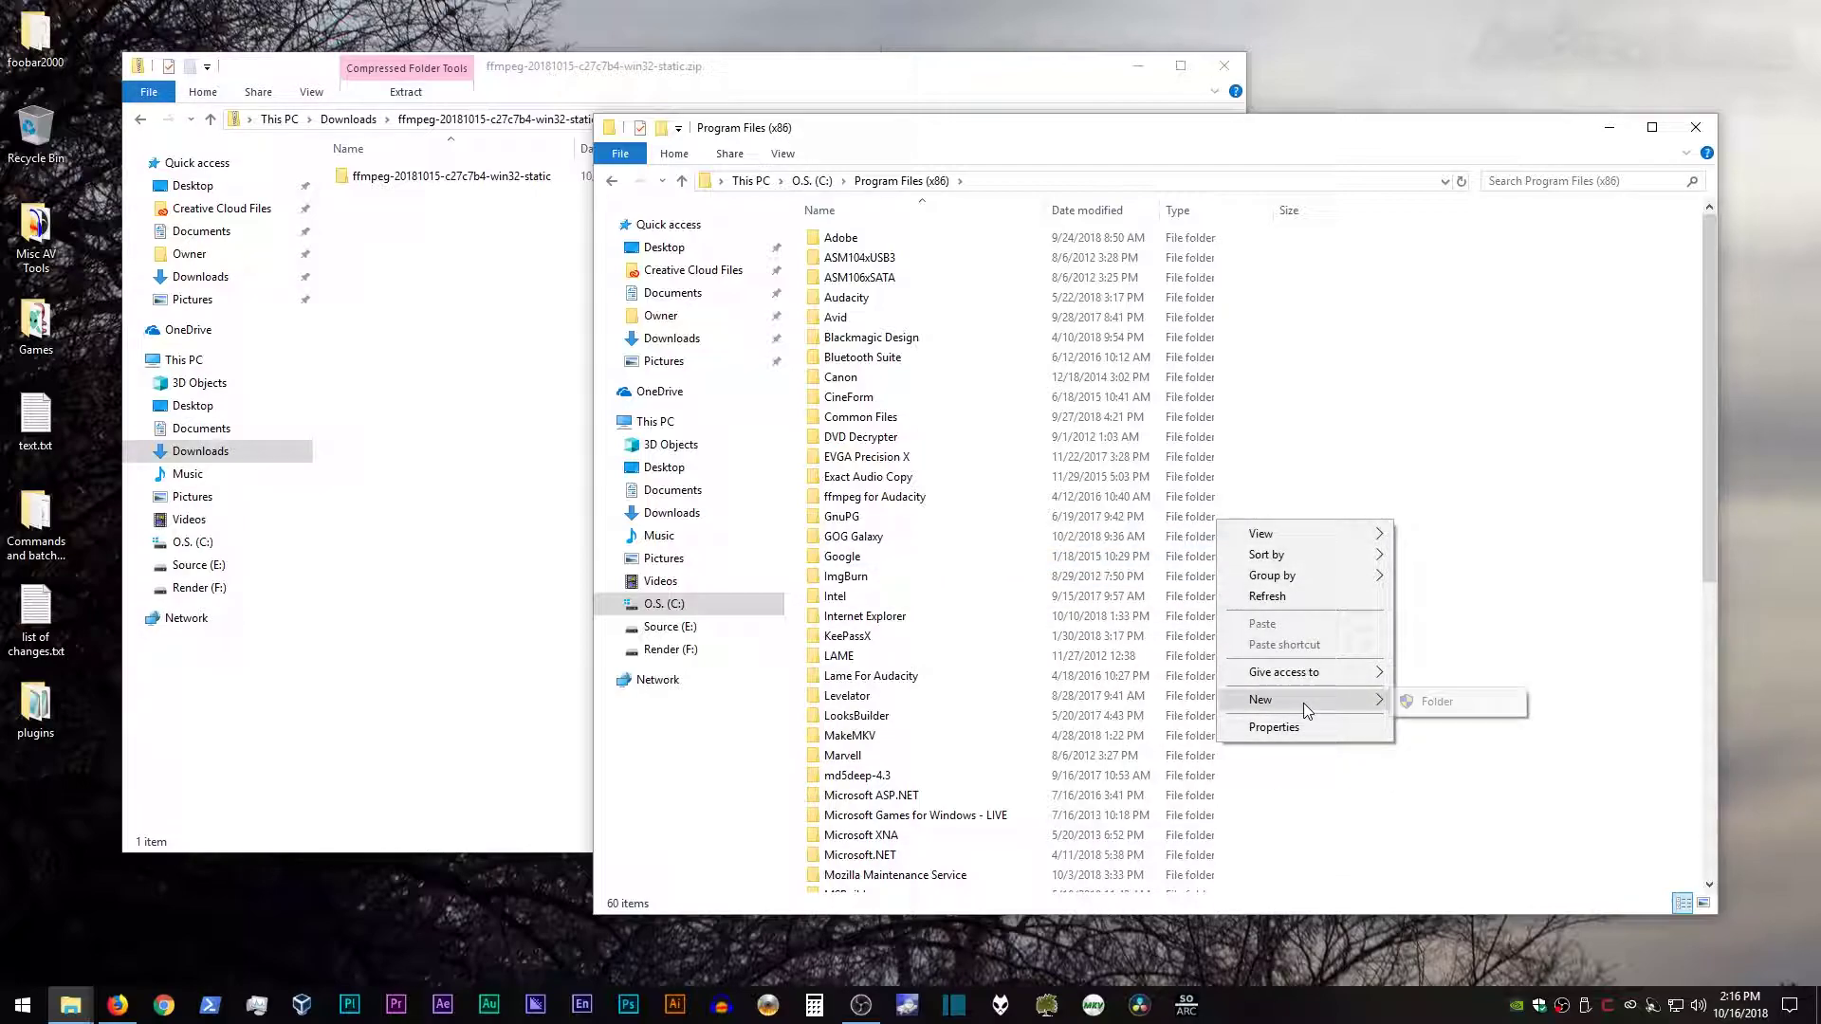
click(1407, 703)
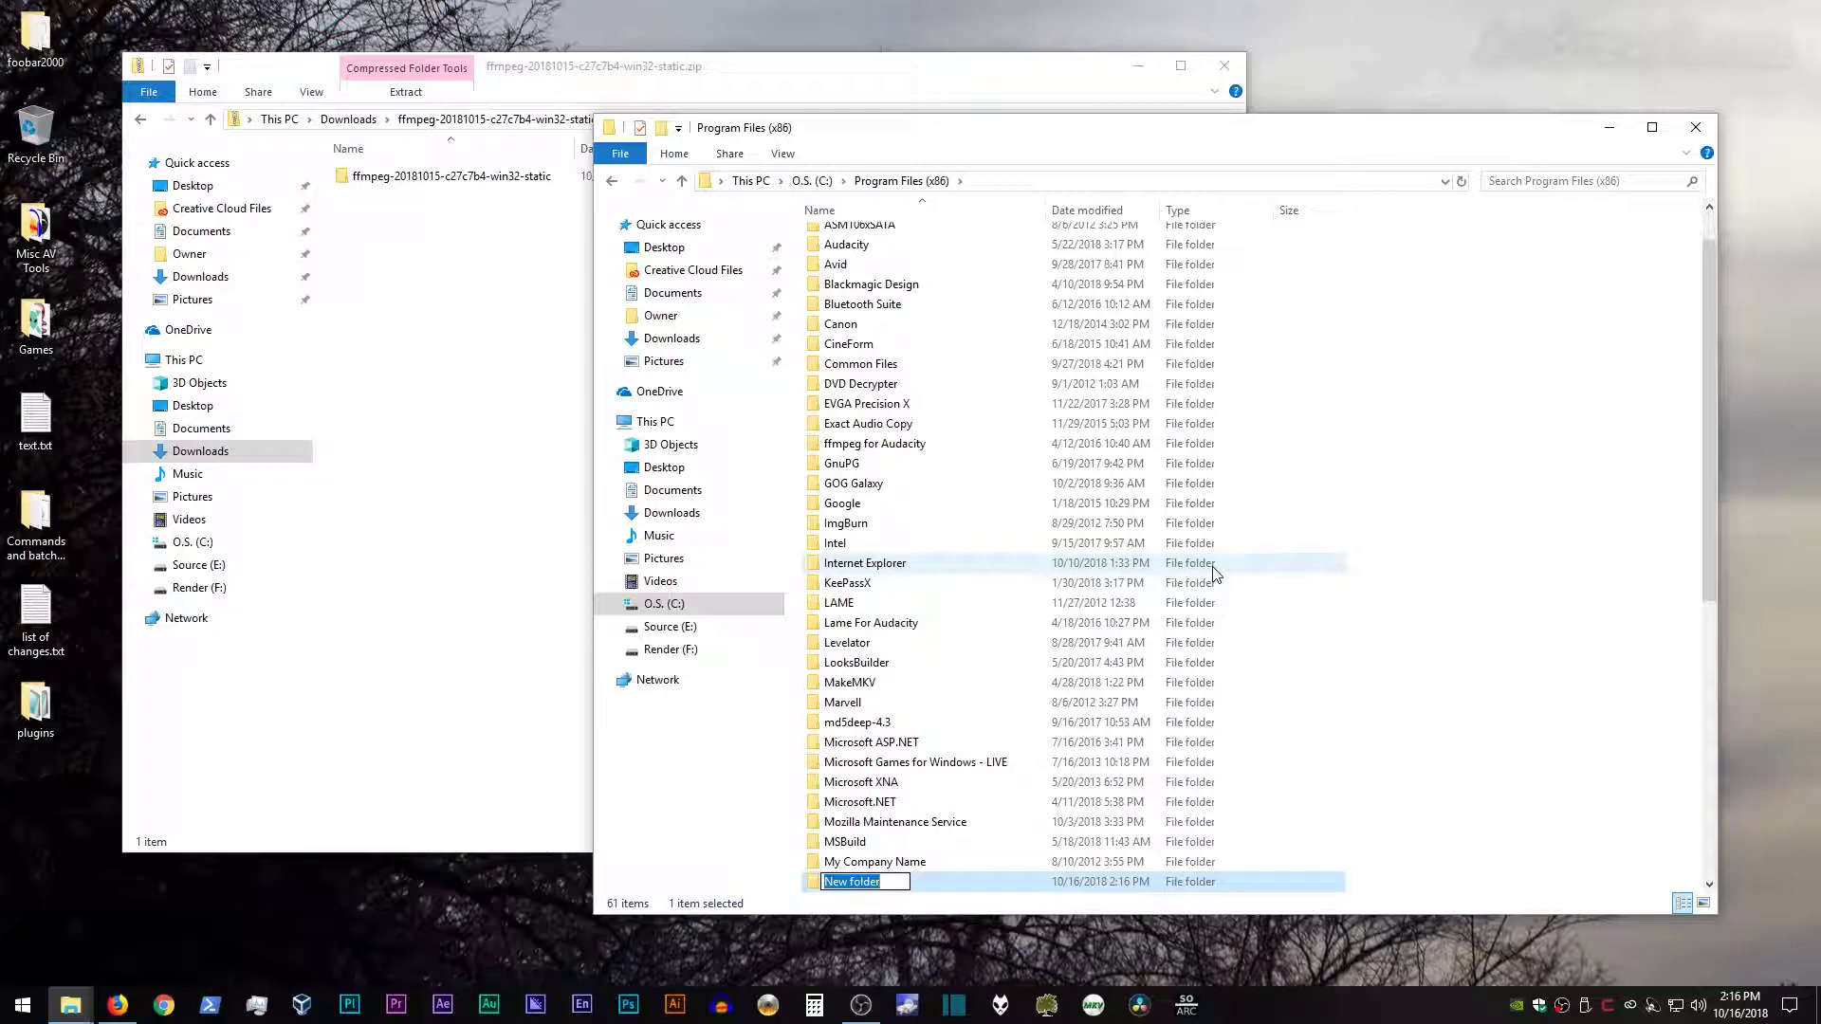
text(FFMPEG)
key(Return)
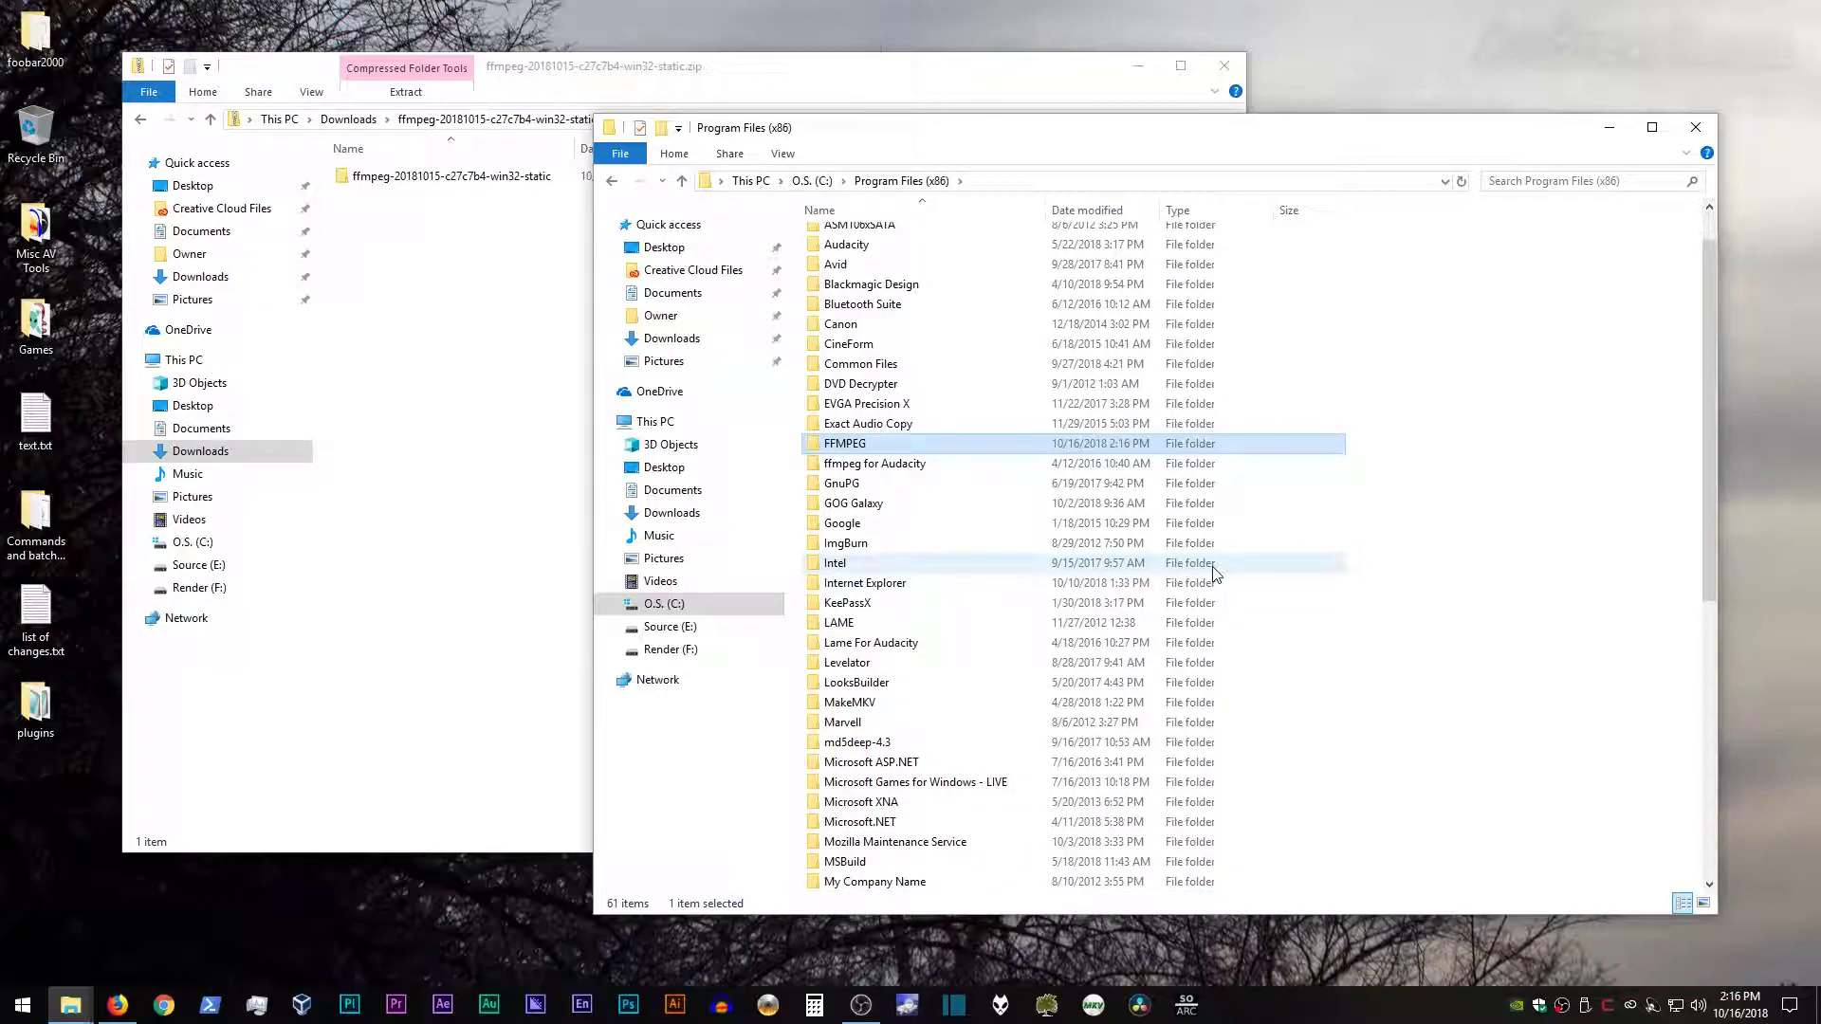
double_click(863, 446)
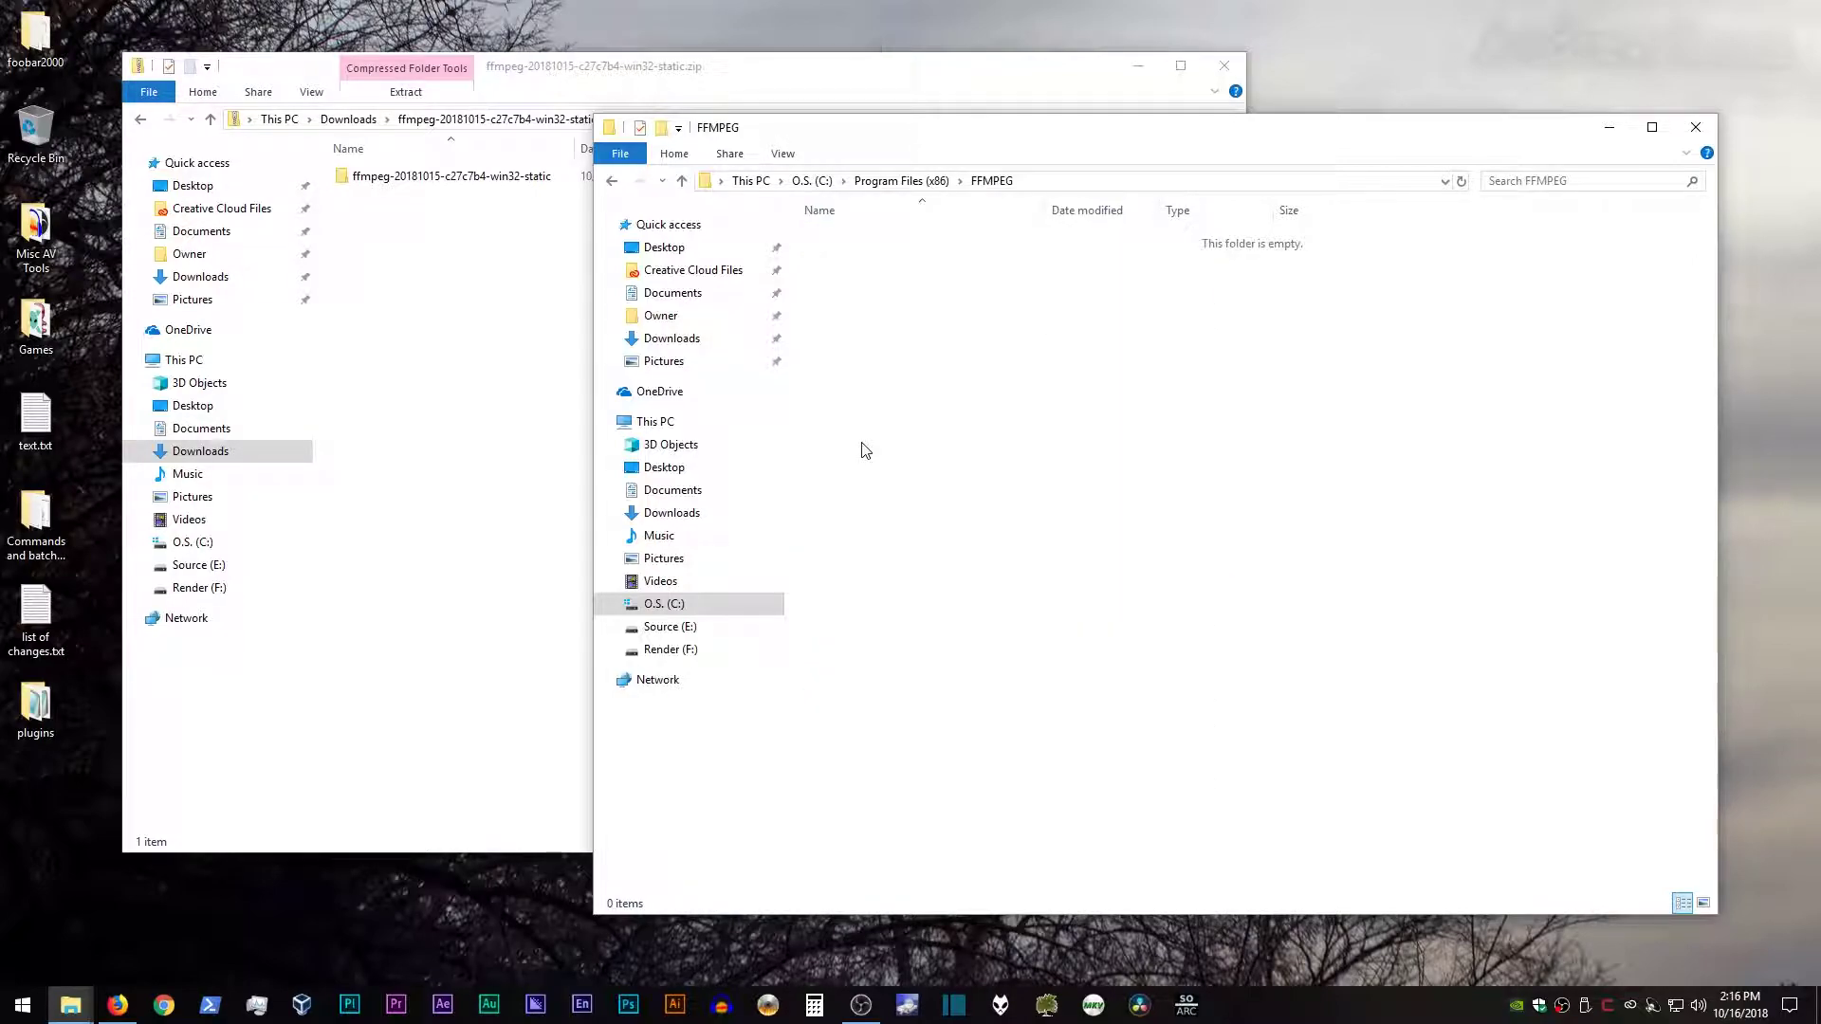
Copy the archive's bin, doc, presets, LICENSE and README into FFMPEG with admin permission, then open bin
double_click(377, 178)
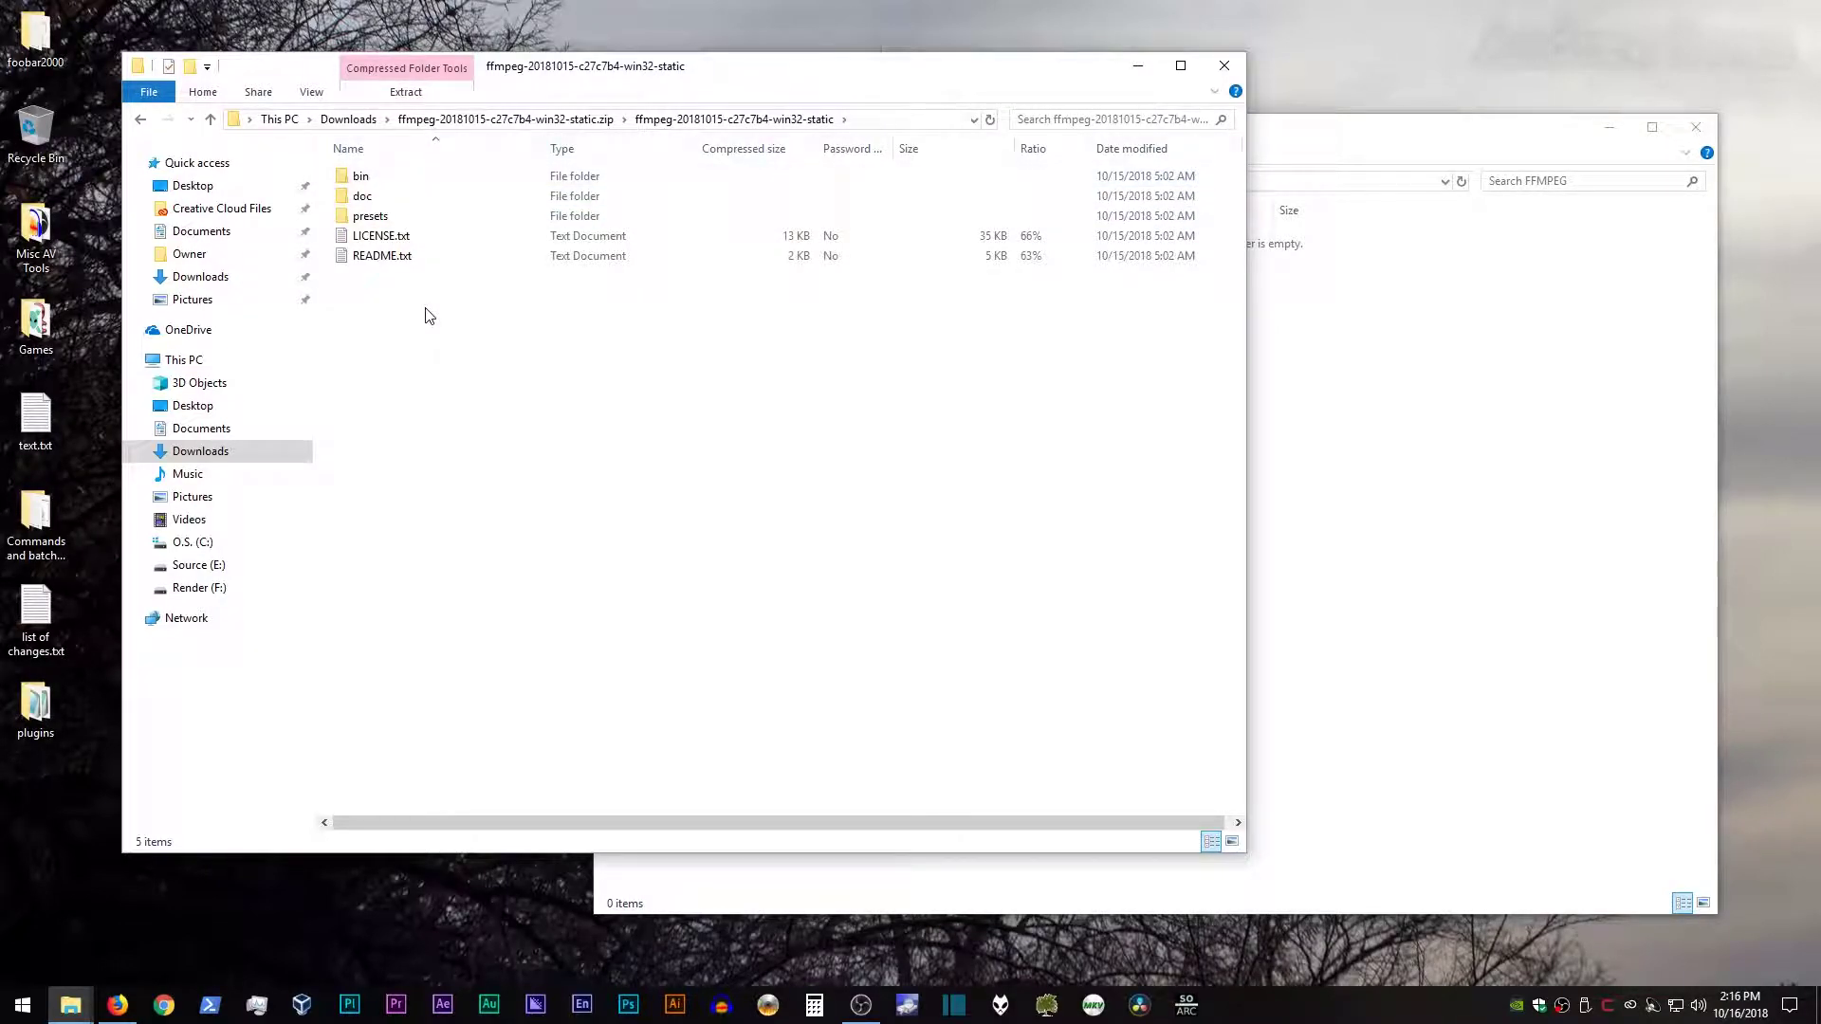
drag(426, 307, 1383, 502)
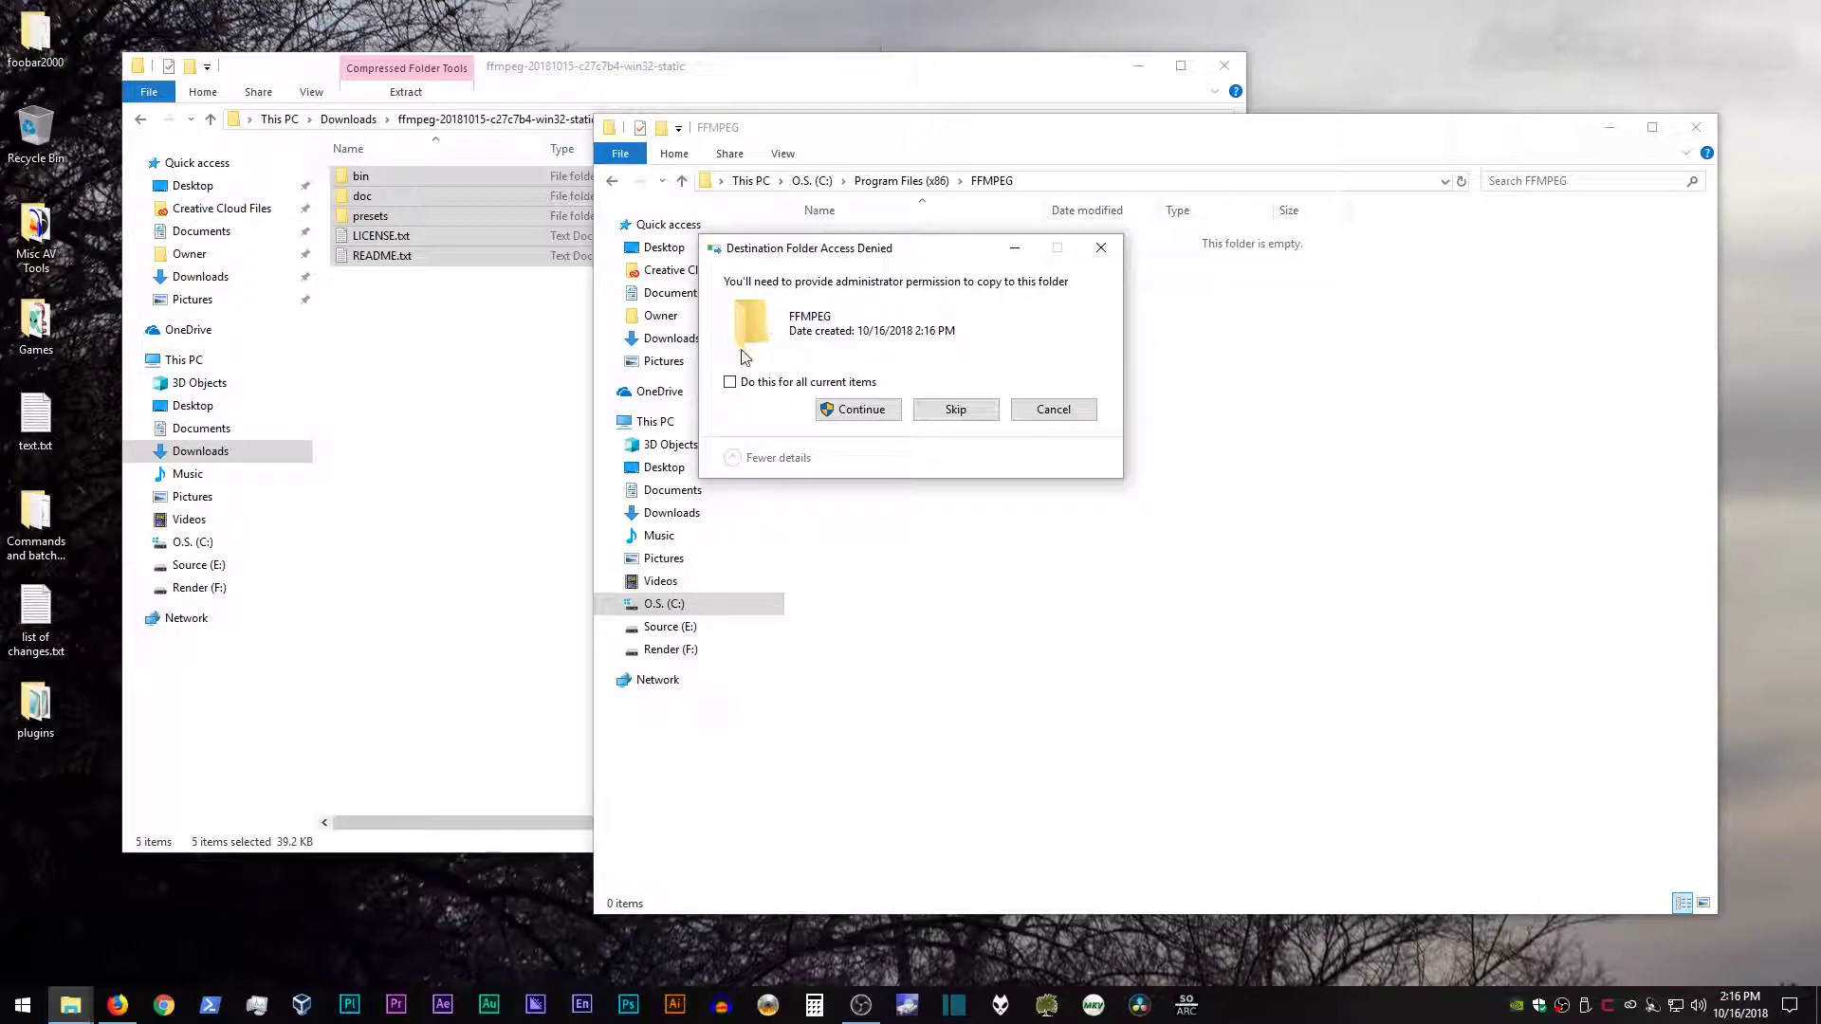
click(749, 382)
click(854, 410)
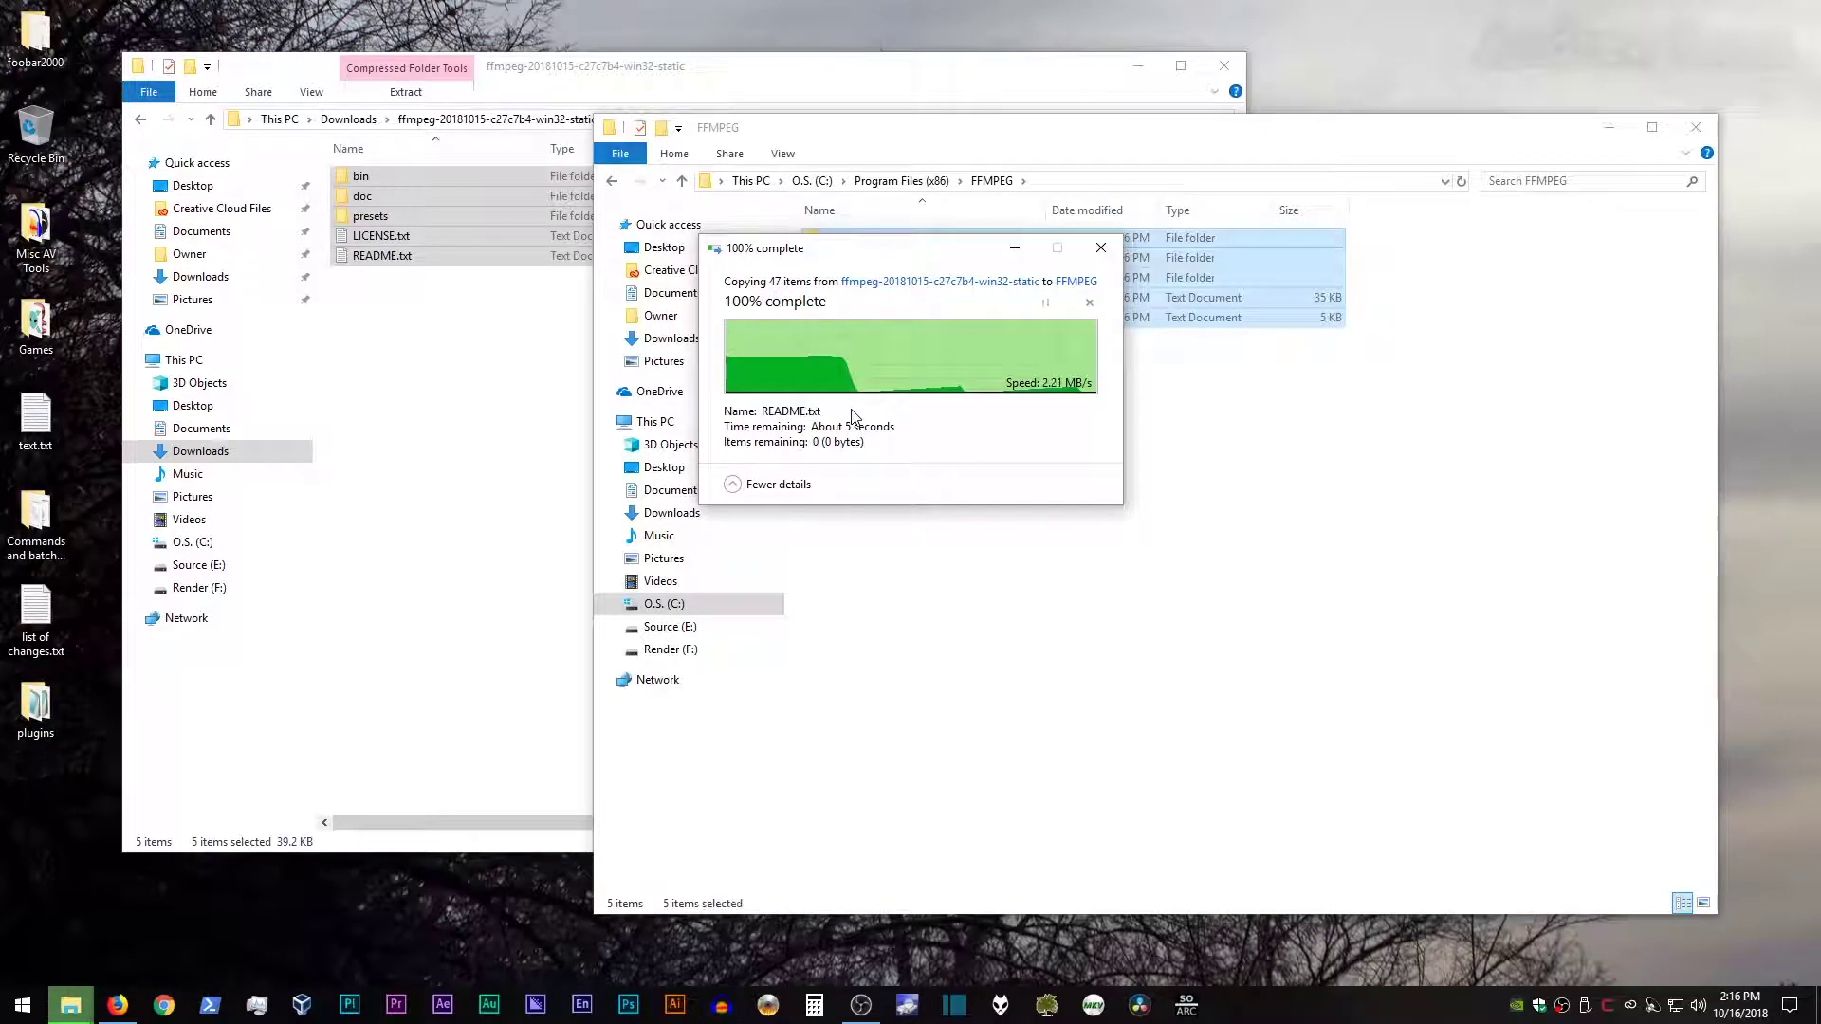
click(864, 420)
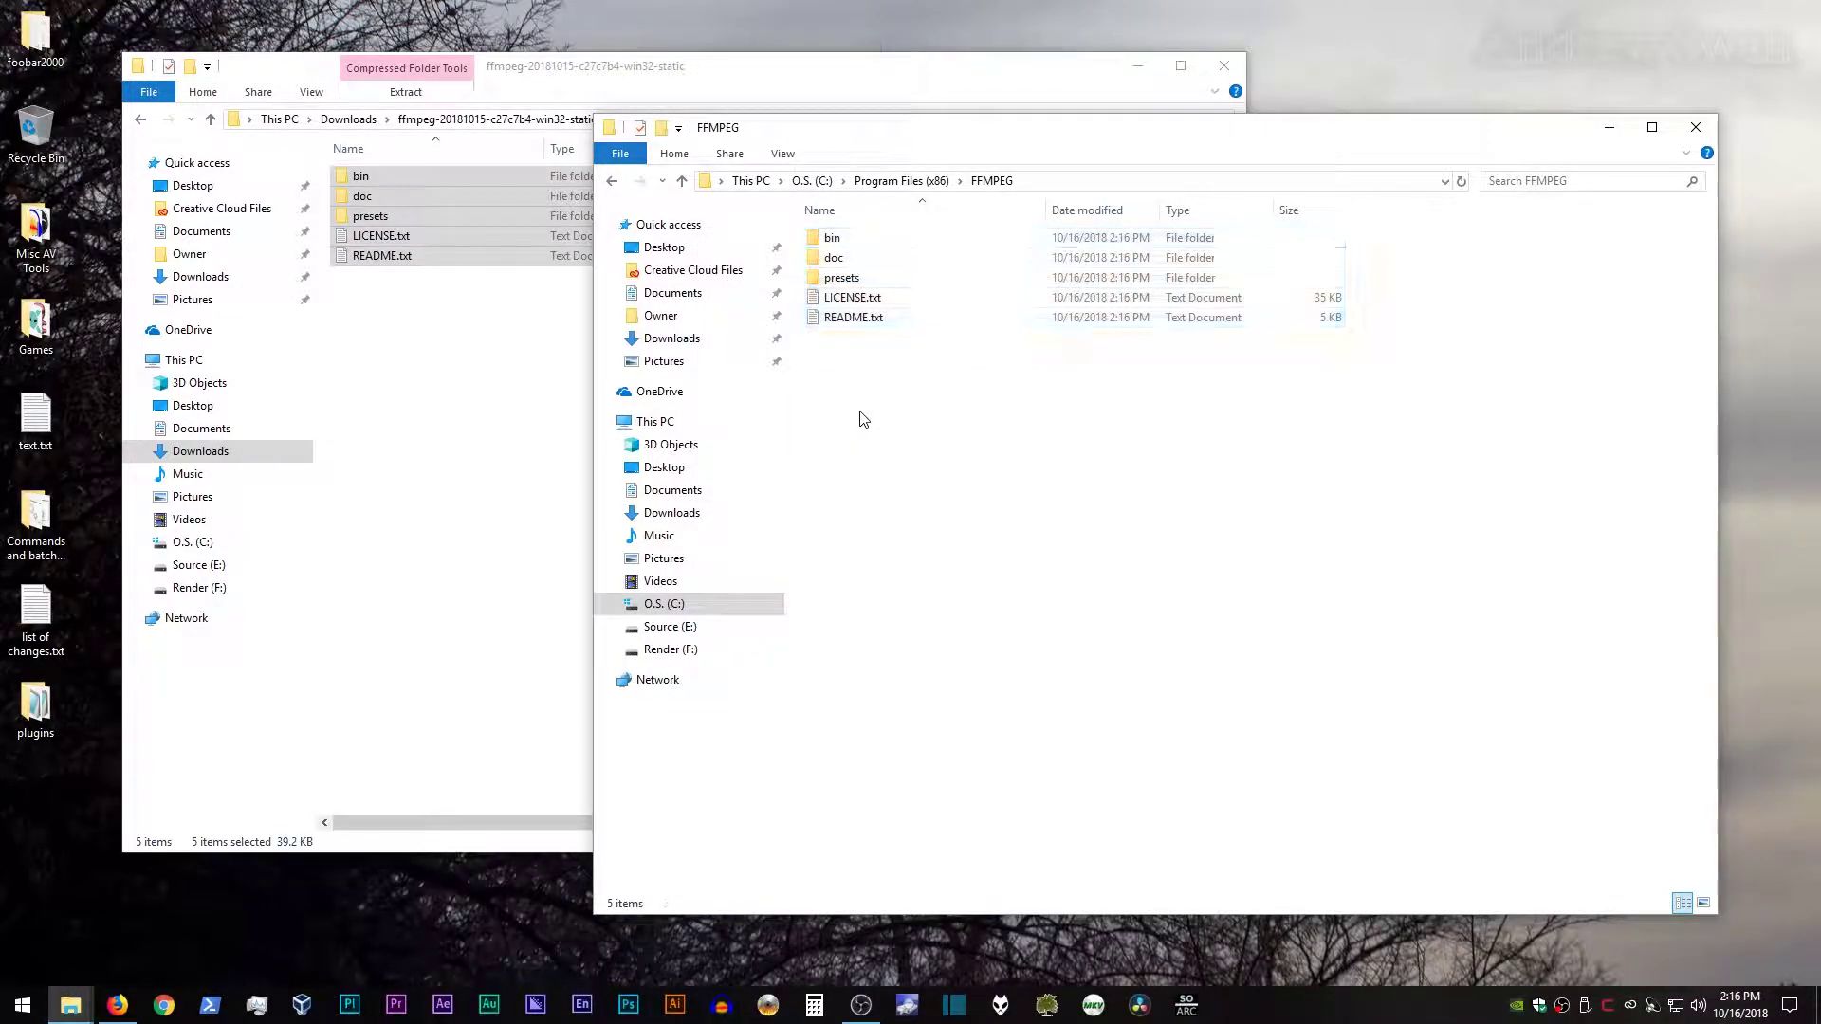
double_click(816, 237)
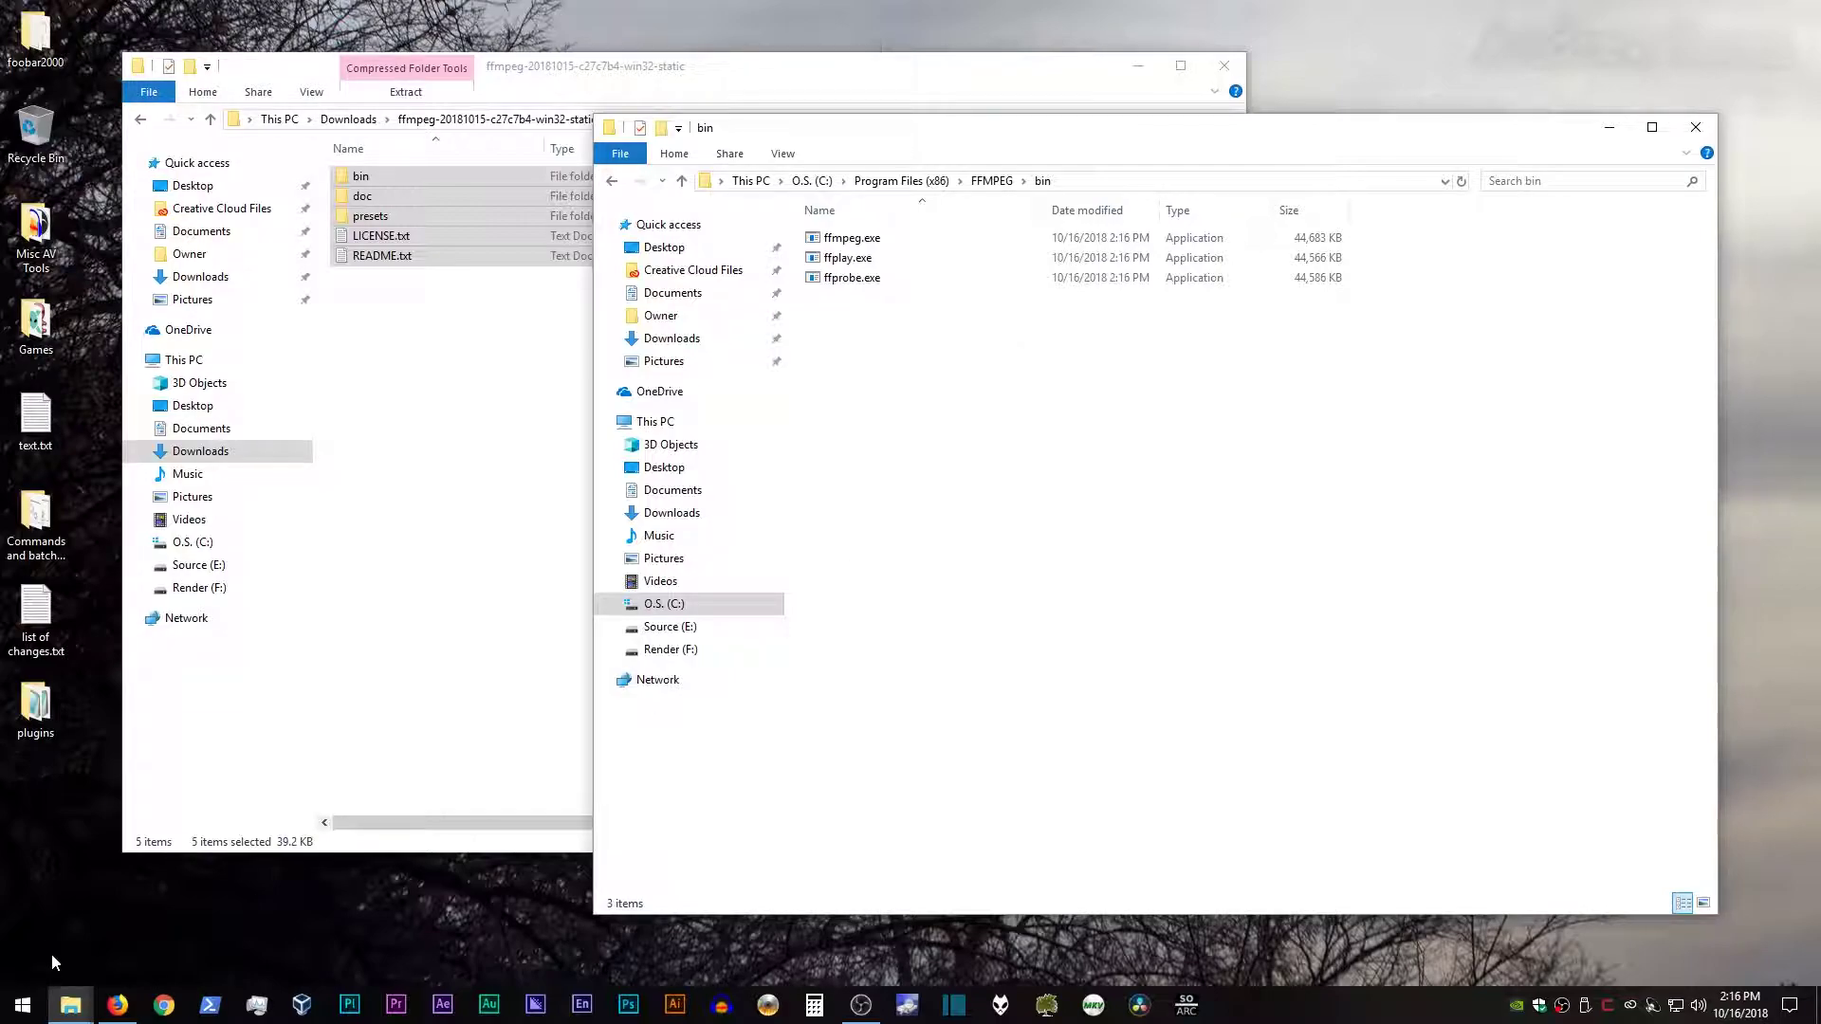
Run control sysdm.cpl,,3 from the Run dialog to open System Properties on the Advanced tab
click(23, 1006)
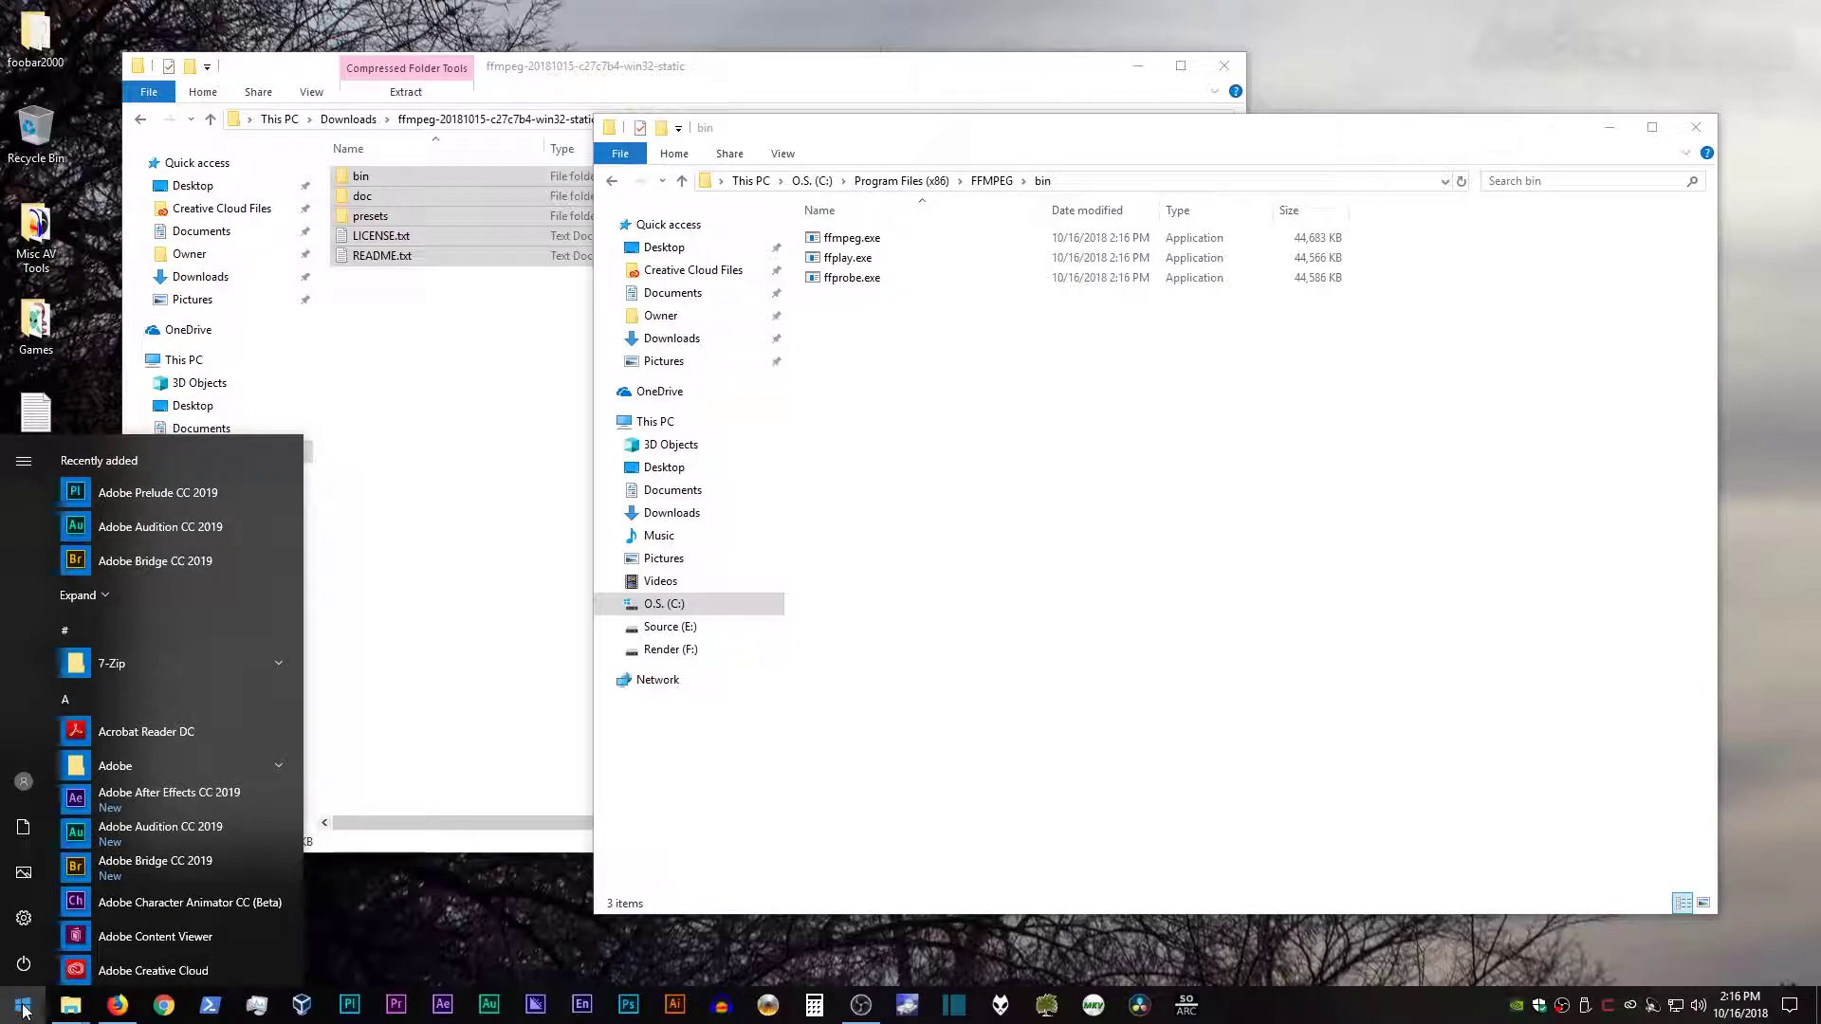
text(rum)
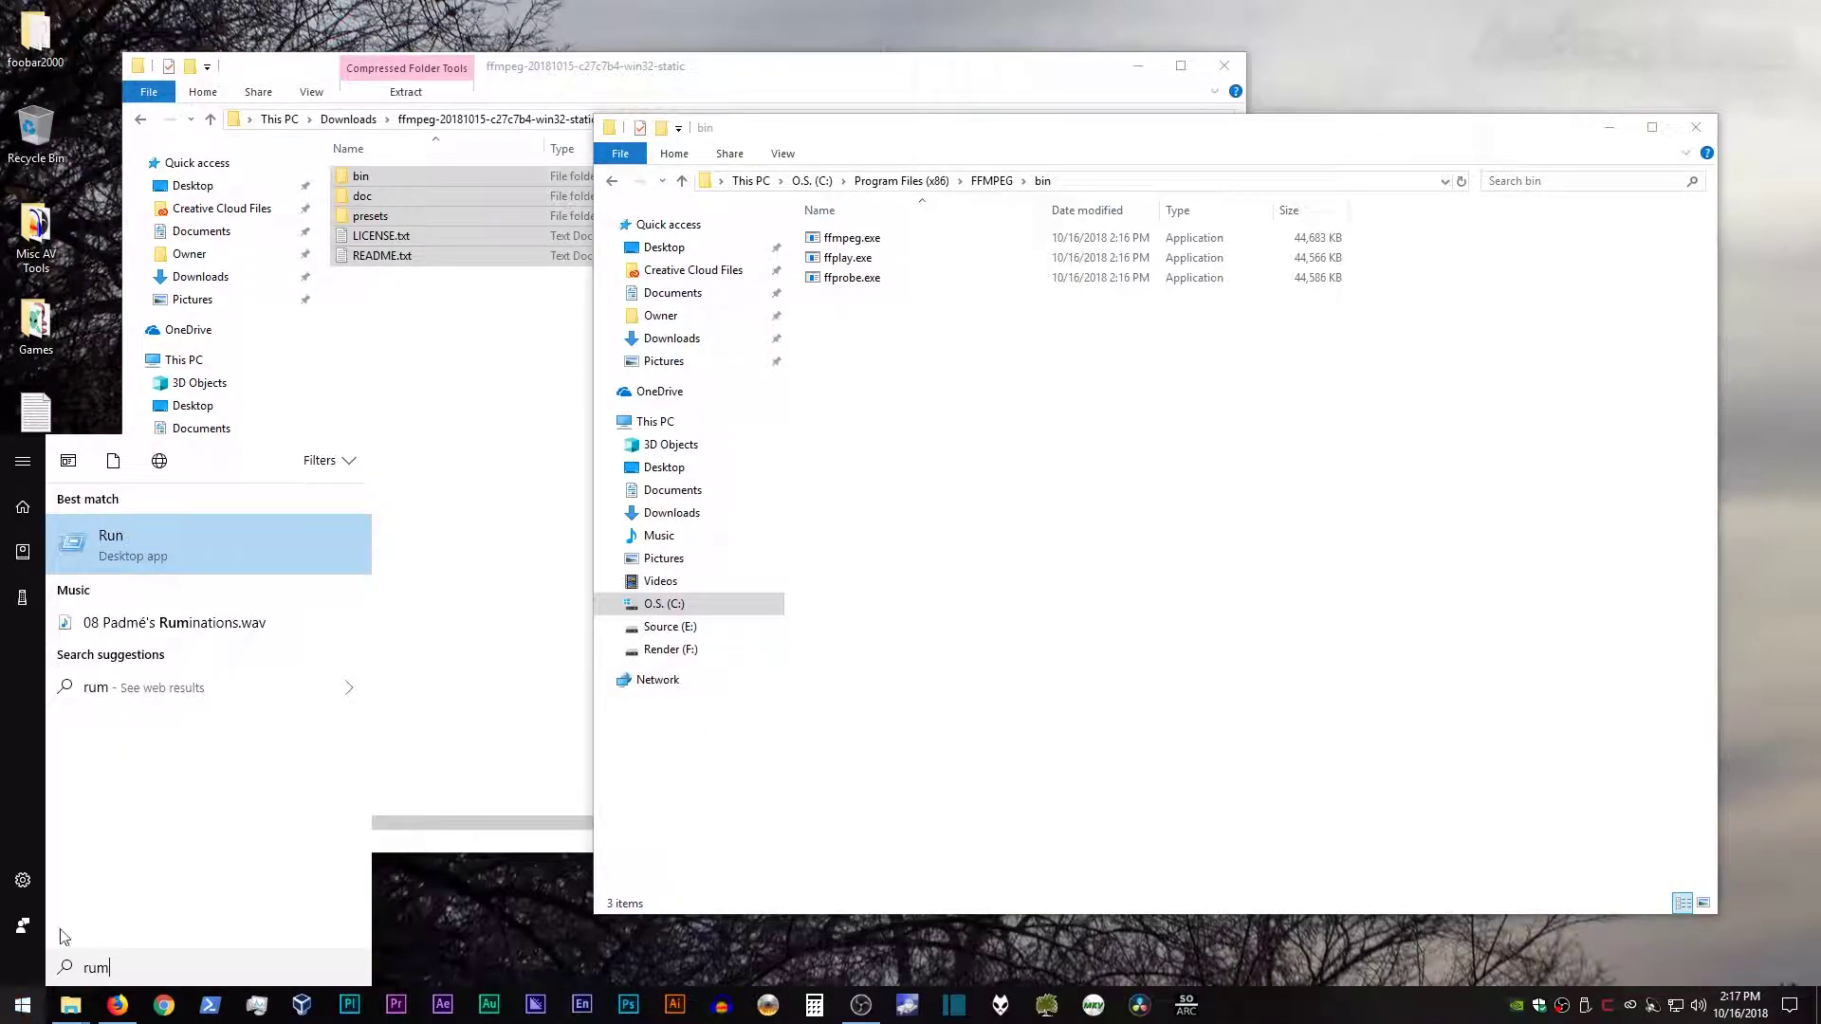
click(97, 560)
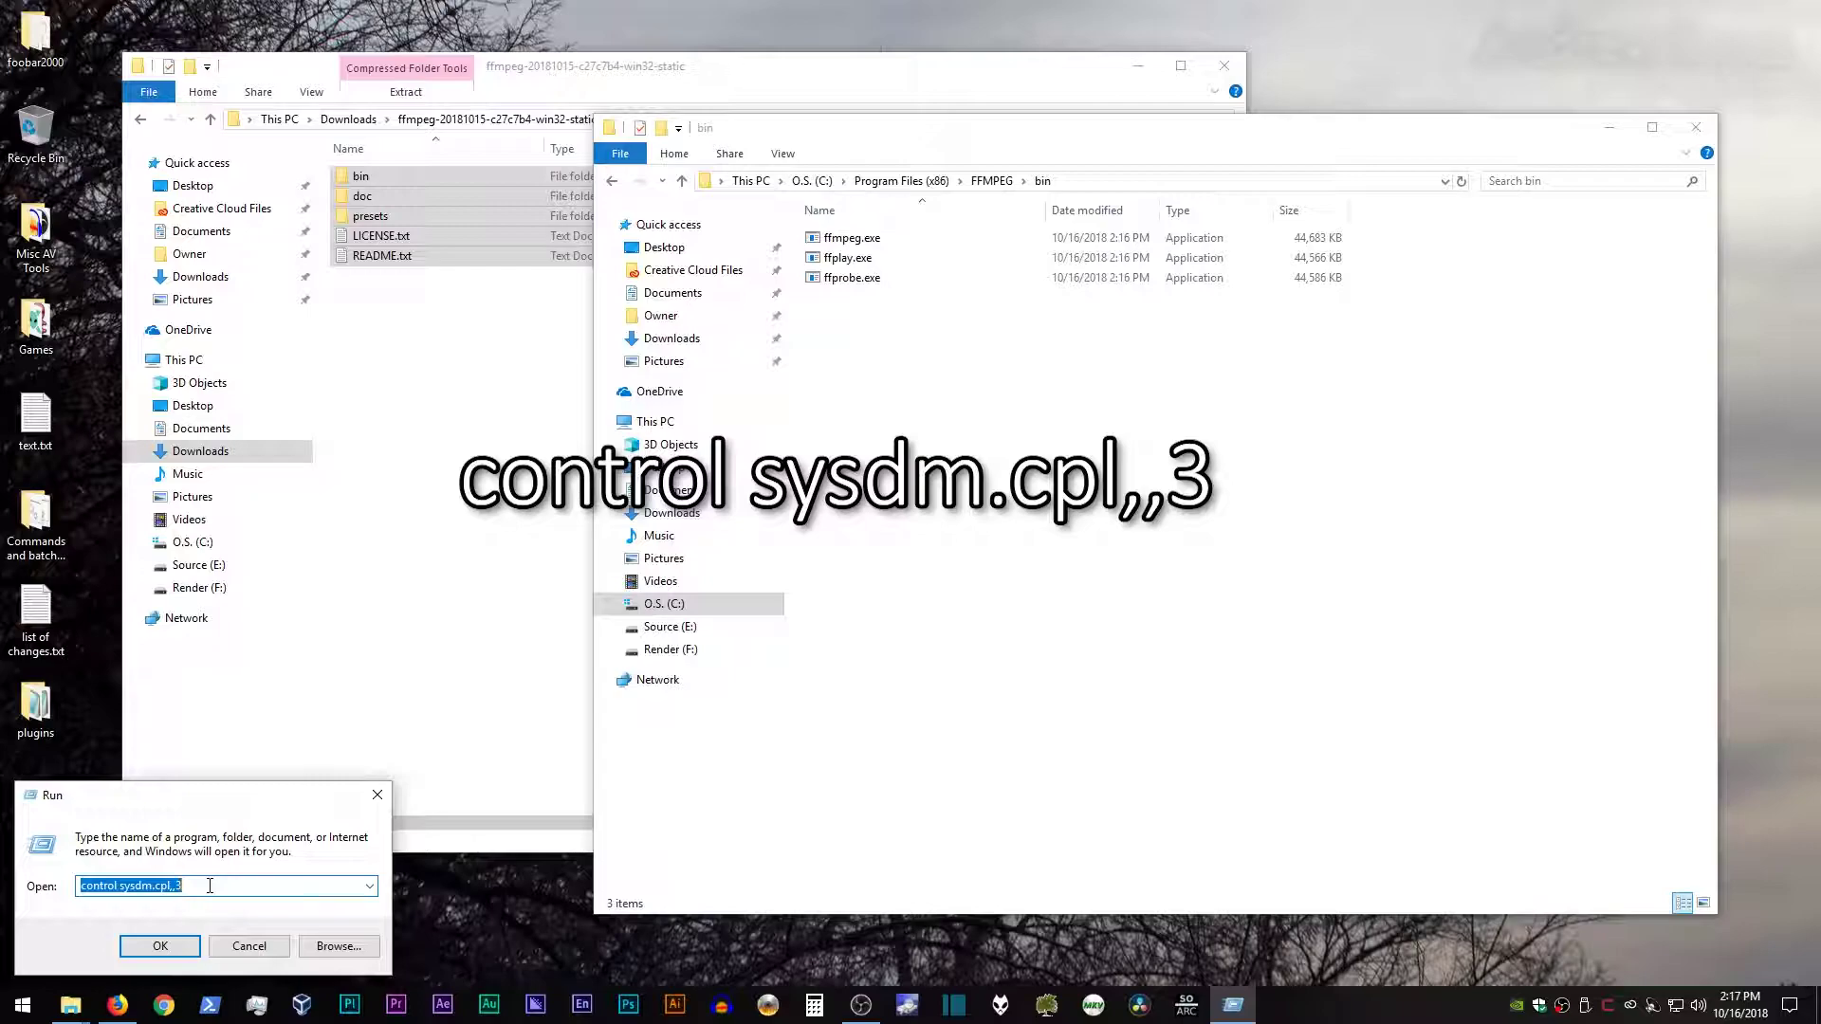
click(180, 943)
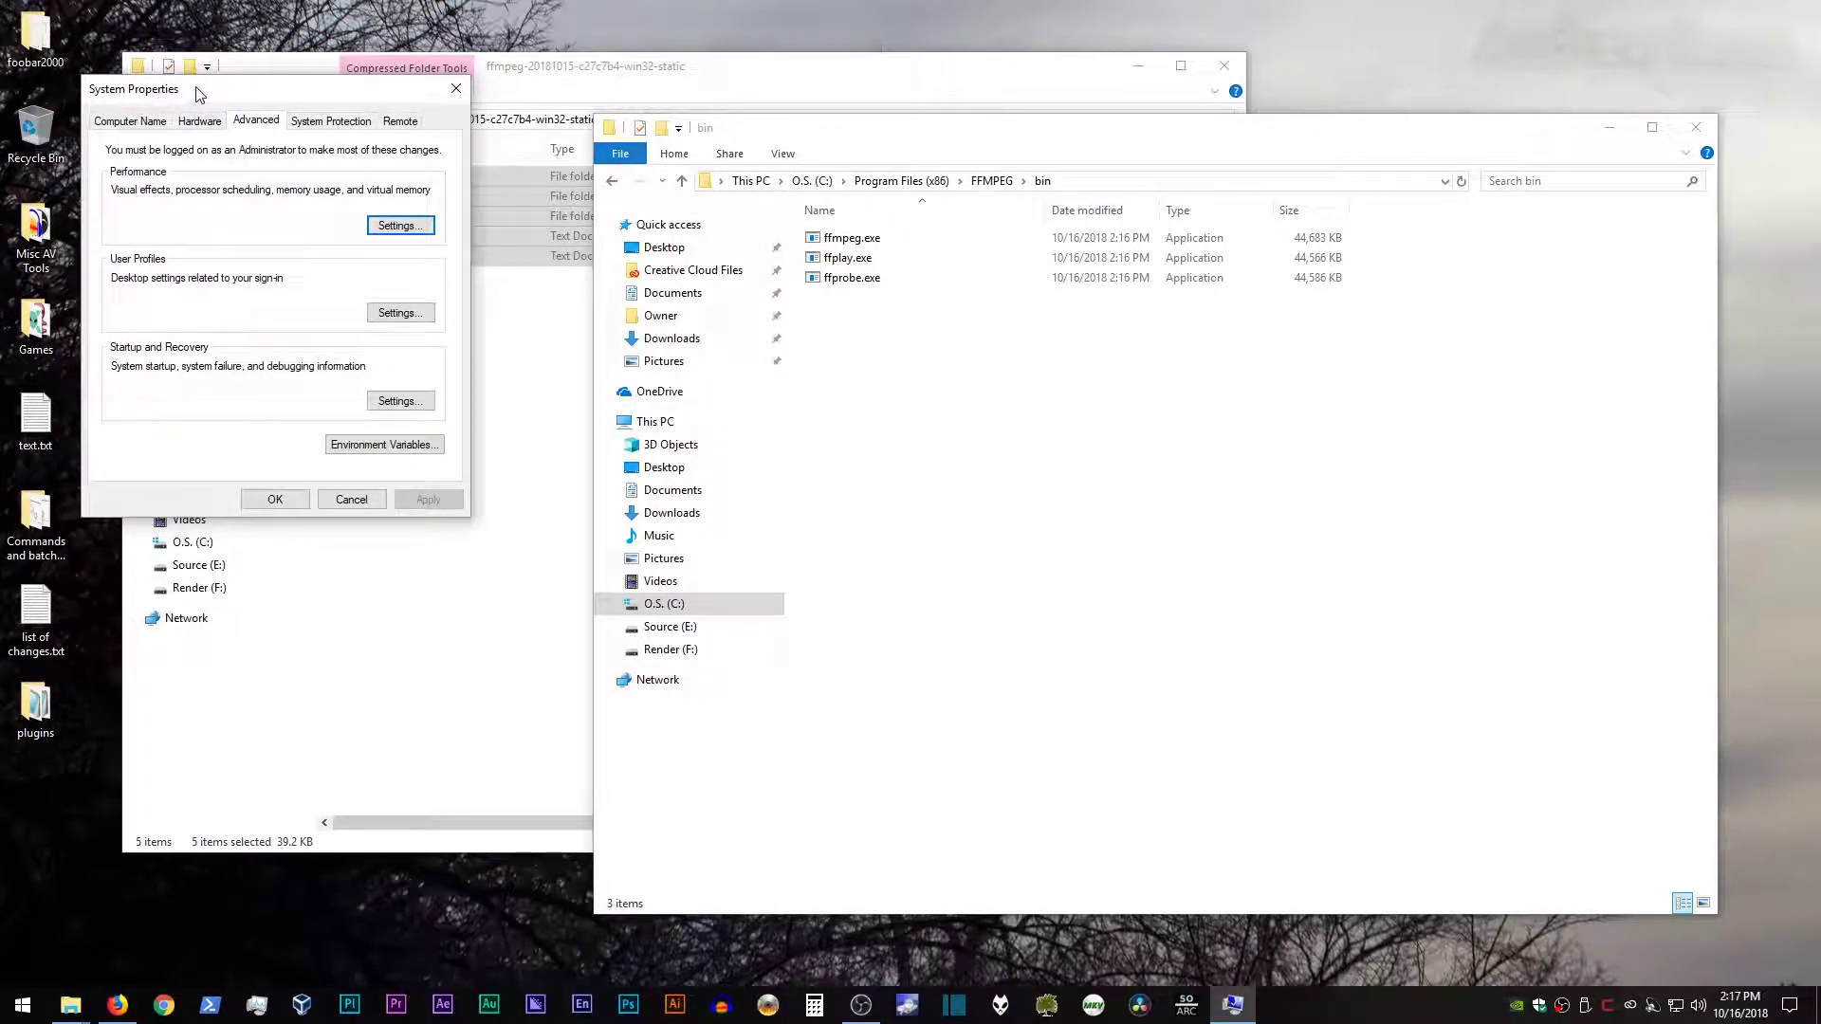
Open the system Path variable's editor, then show C:\Program Files (x86)\FFMPEG\bin in Explorer's address bar
click(362, 445)
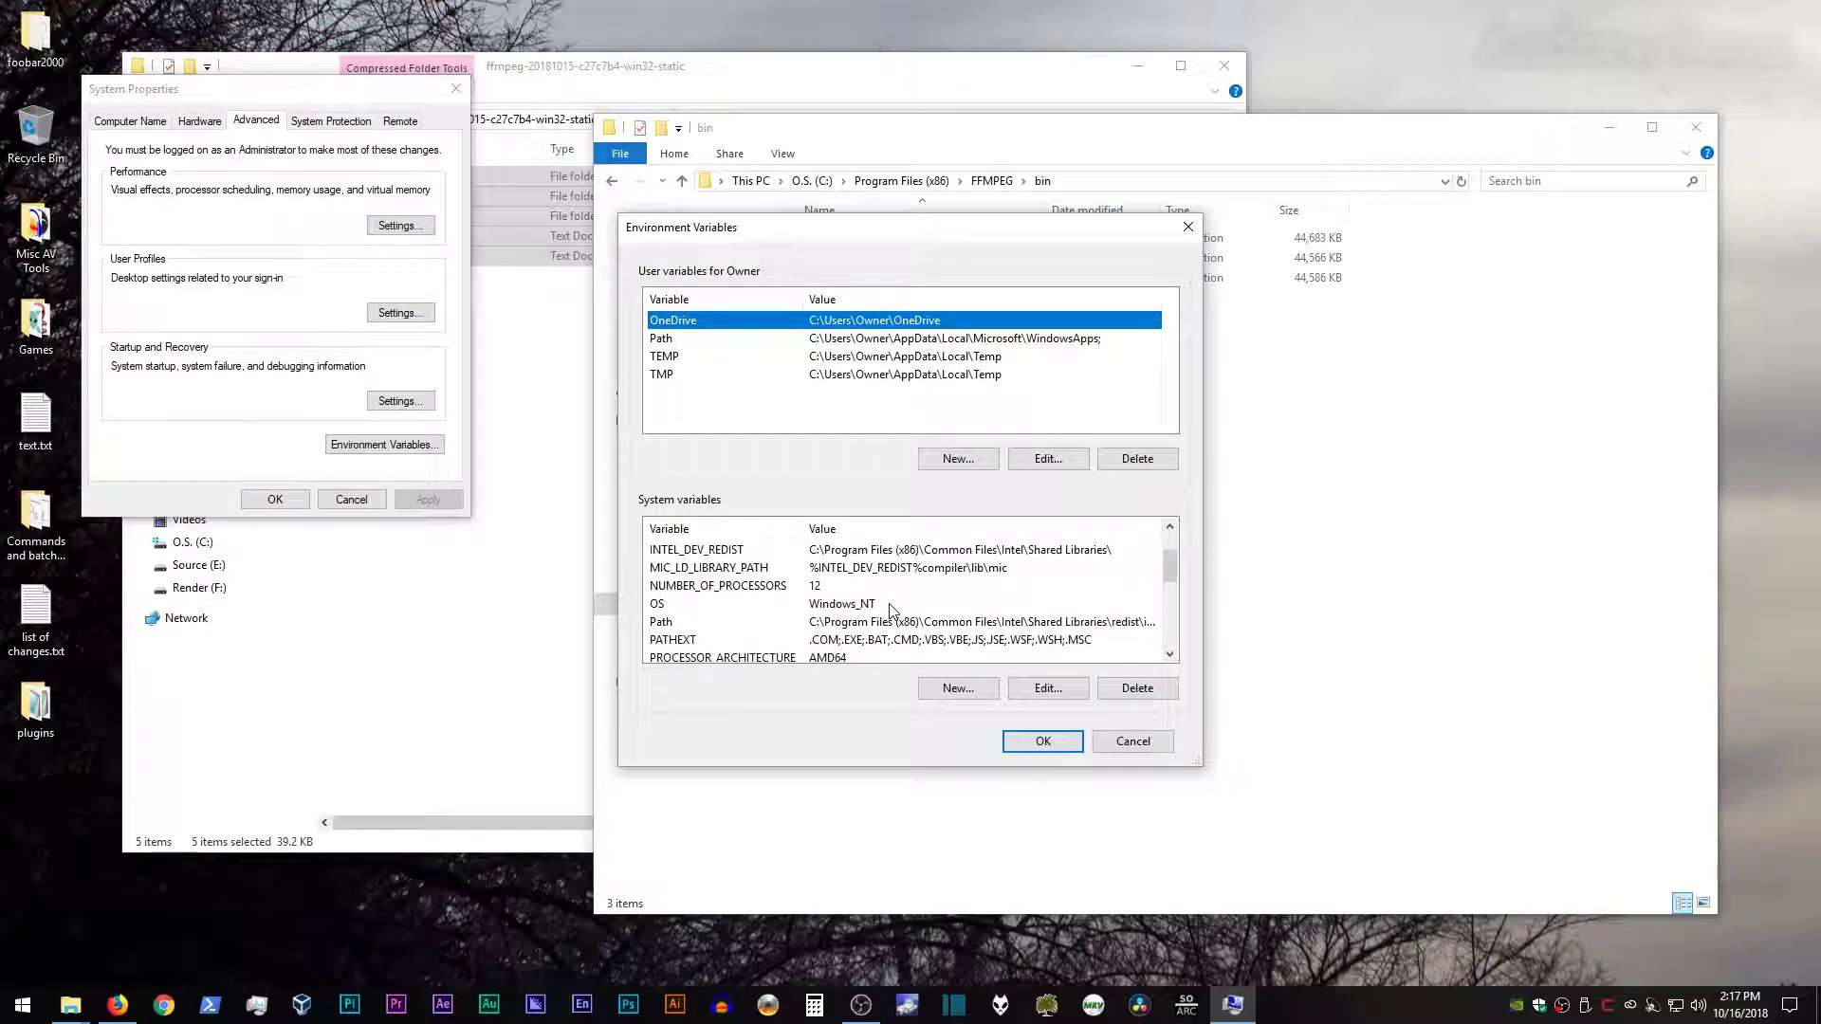
click(834, 624)
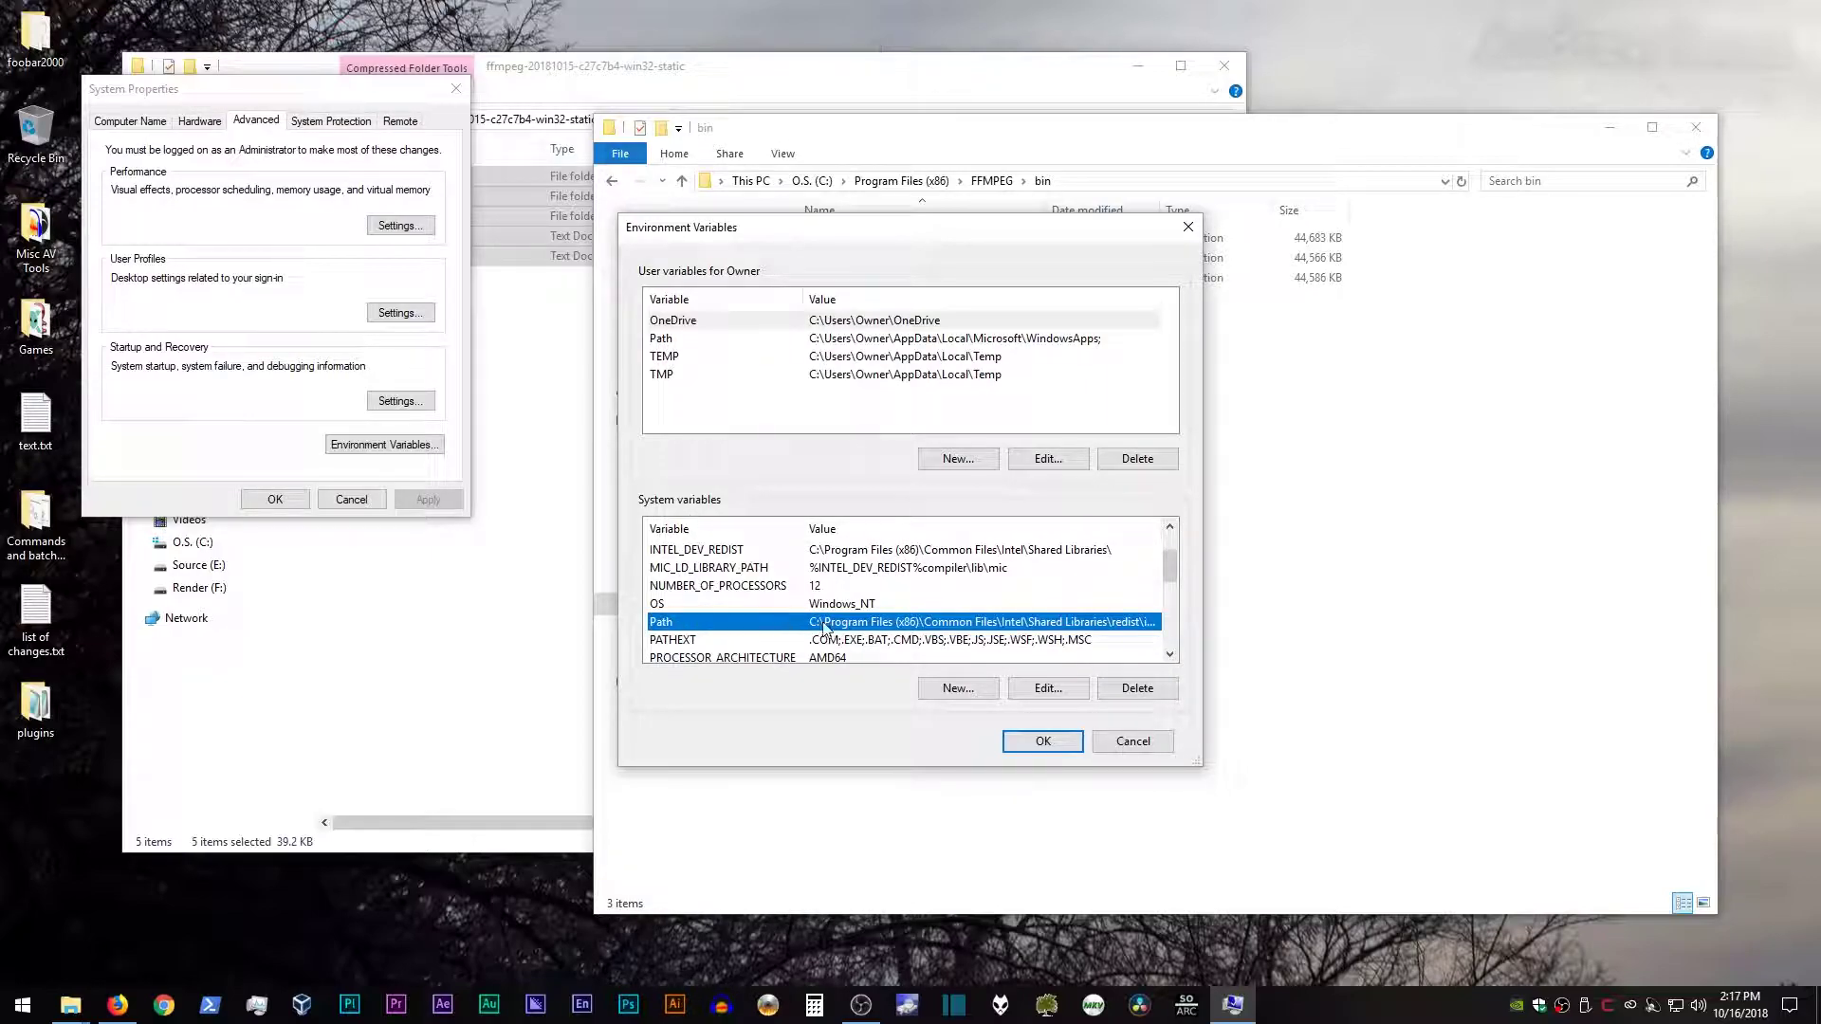
click(1051, 690)
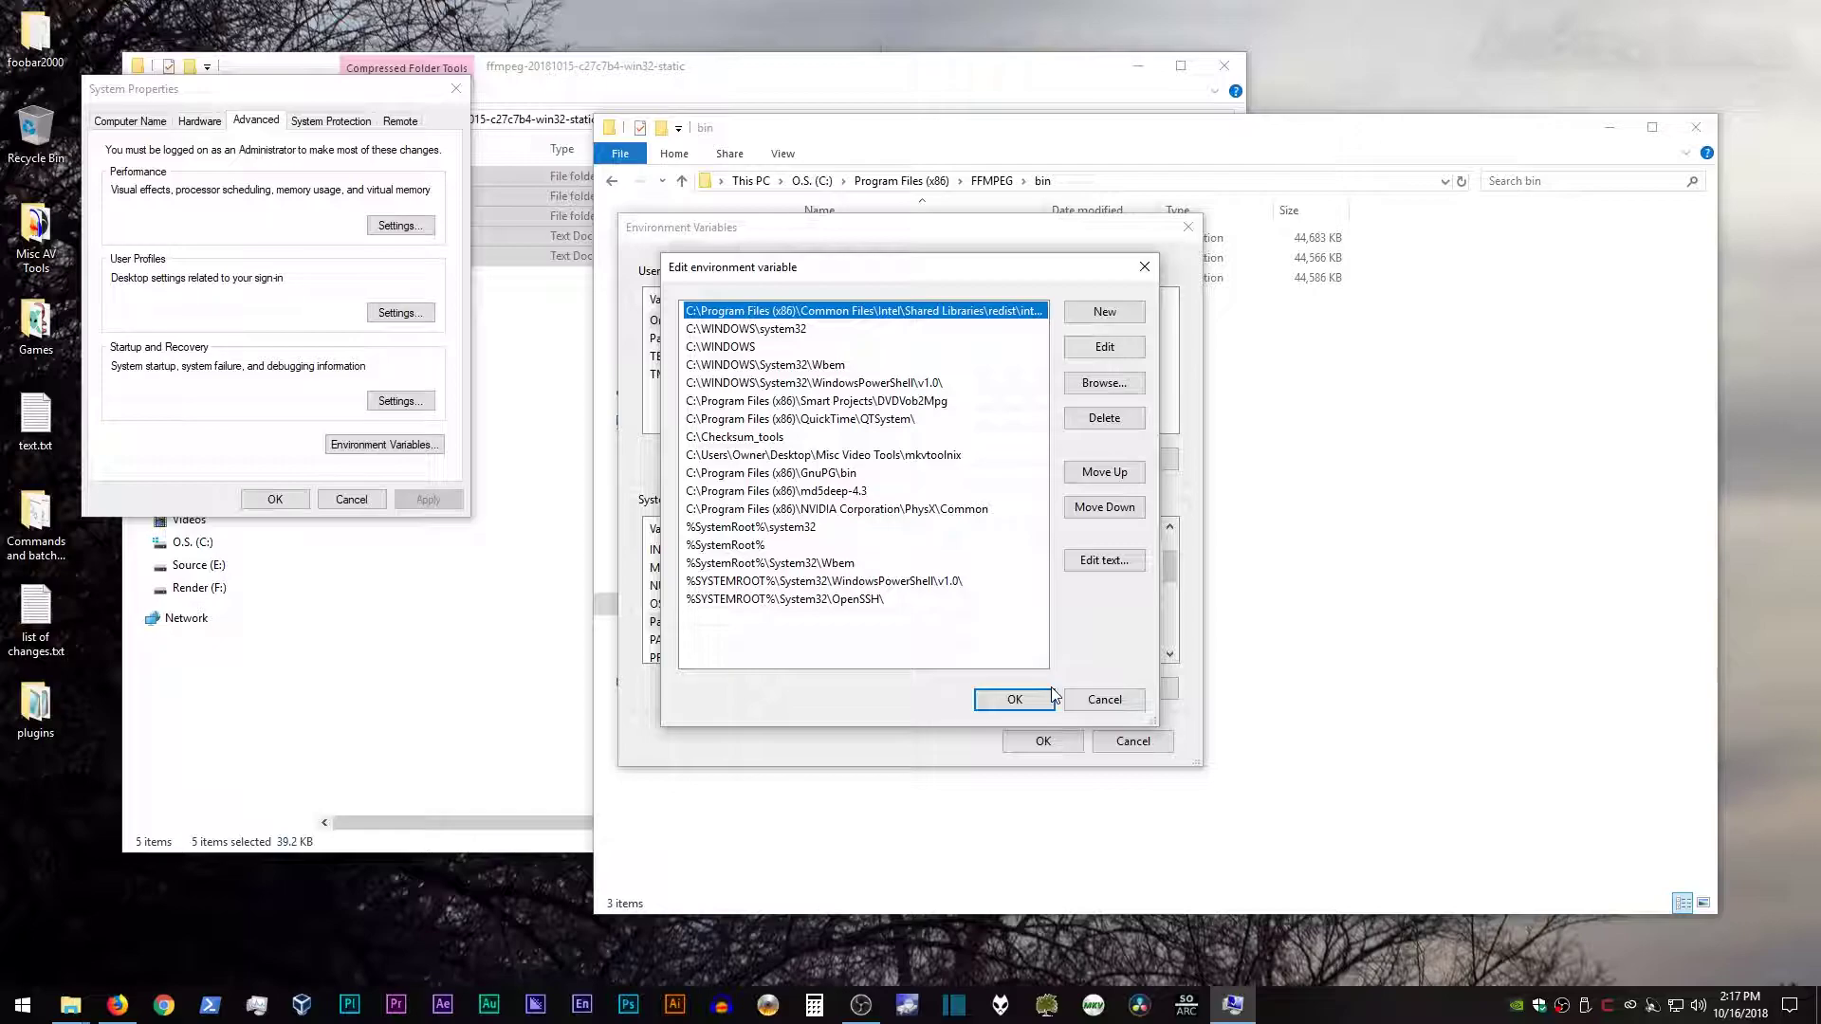
click(1534, 342)
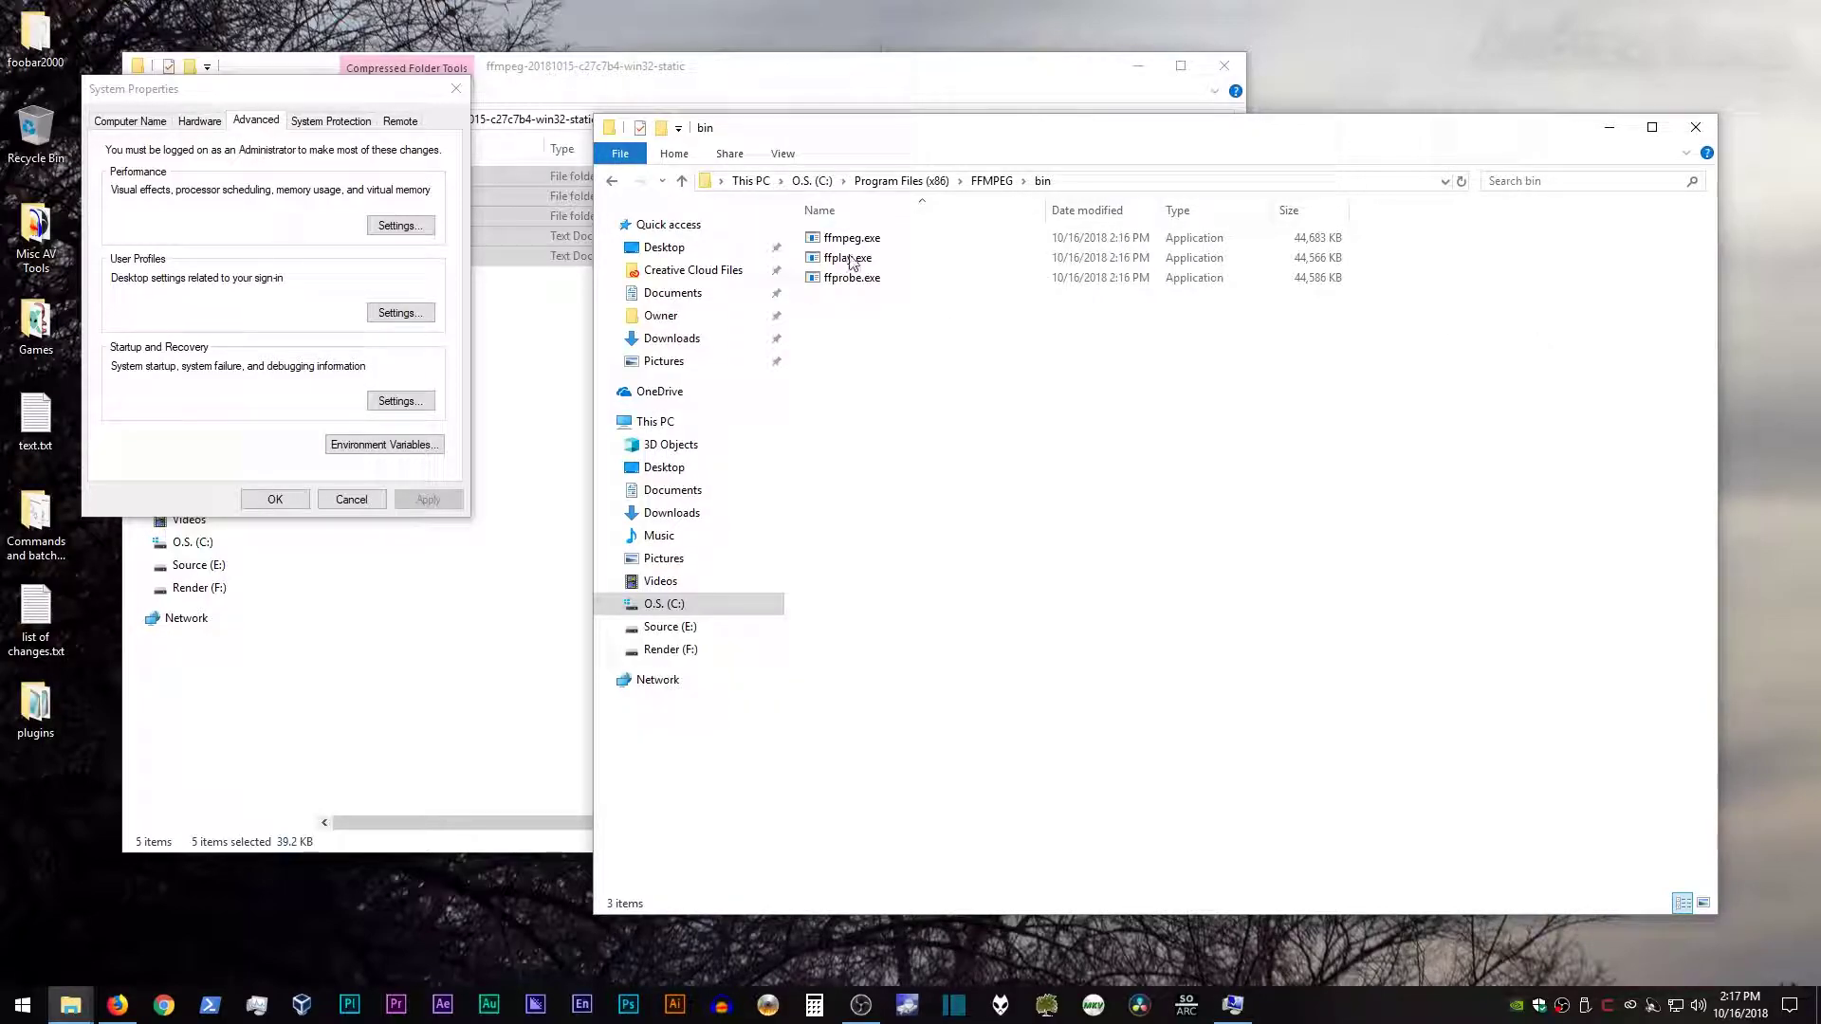
click(1087, 180)
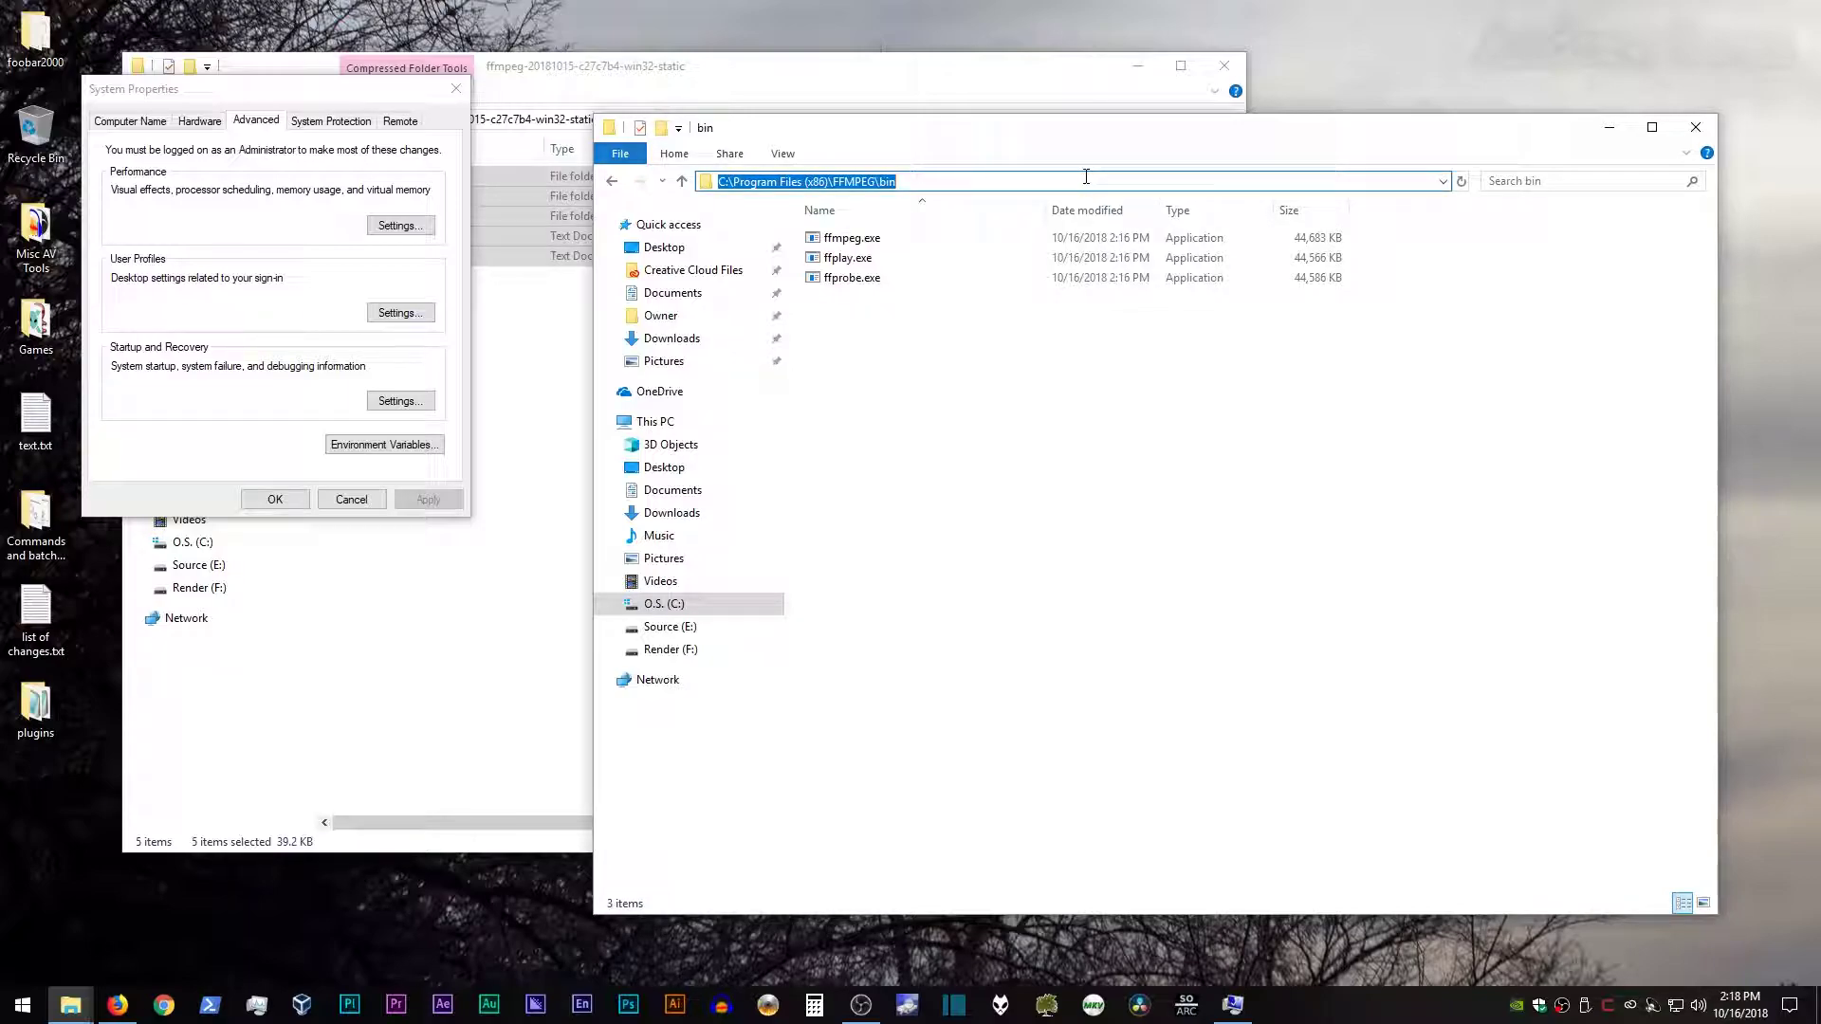
Copy the FFMPEG bin folder path and paste it as a new system Path entry
right_click(791, 182)
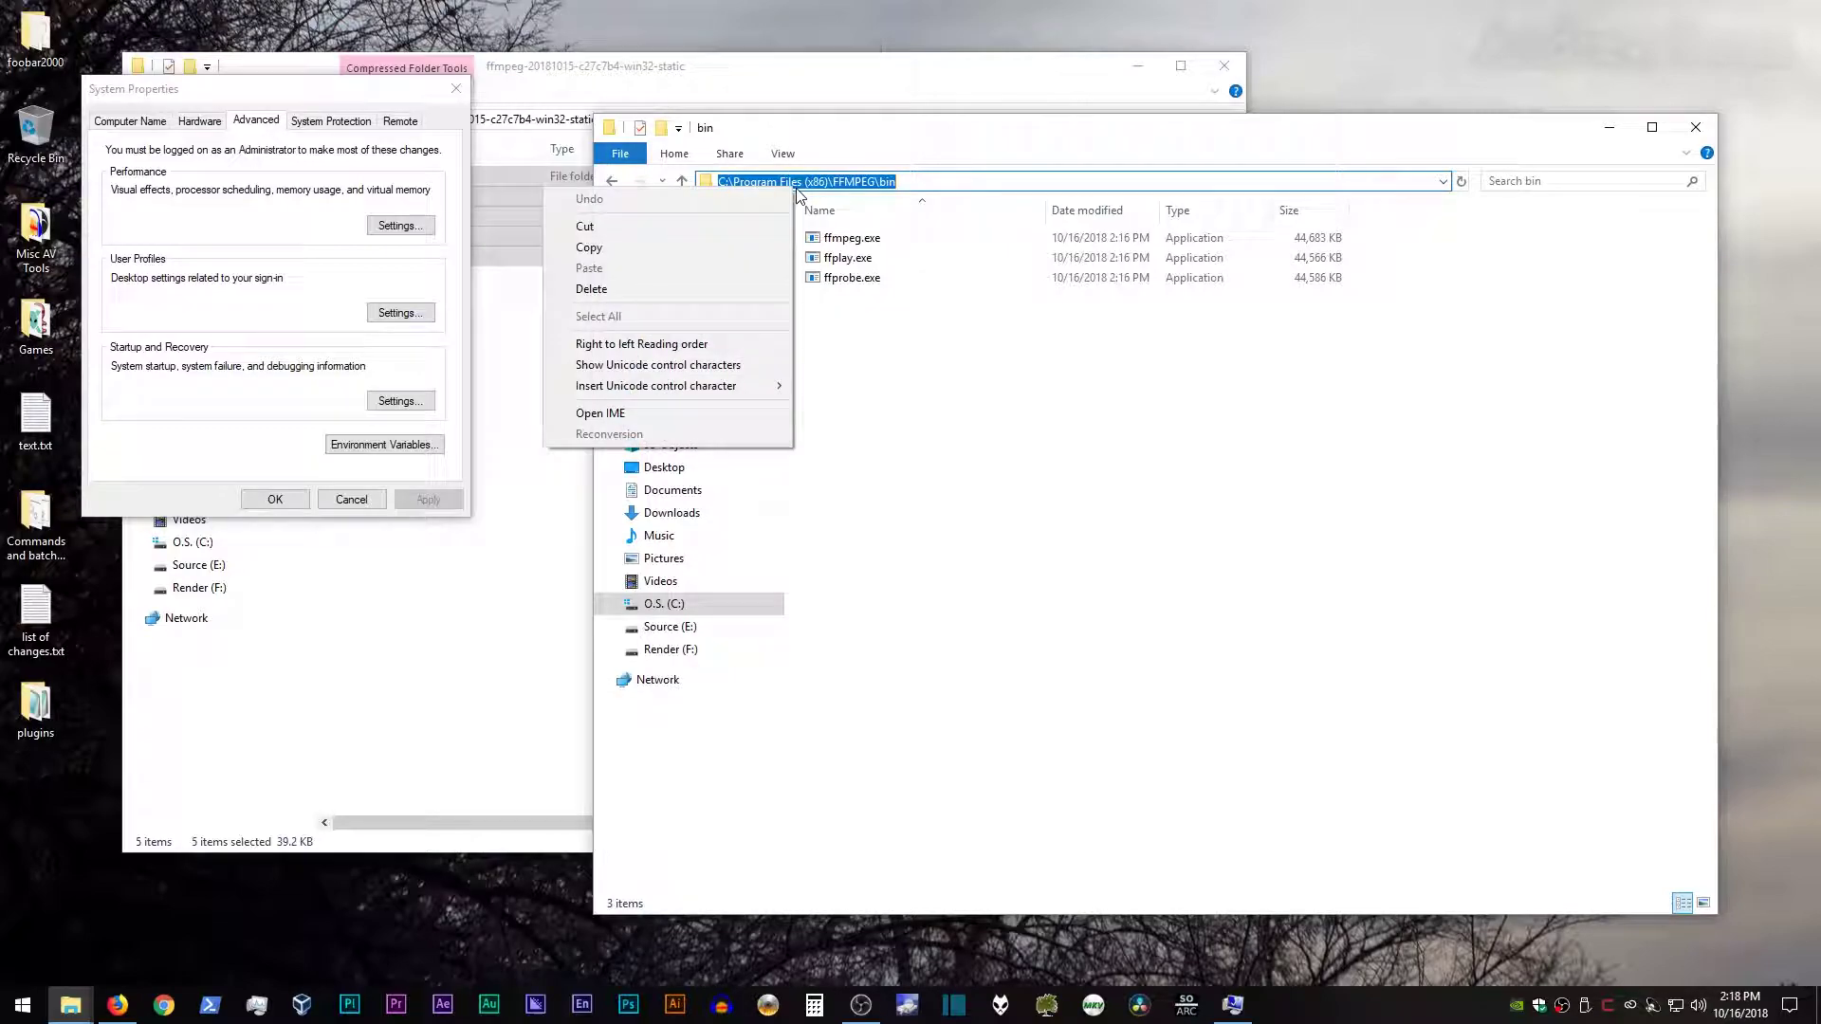
click(691, 248)
drag(774, 136, 1398, 173)
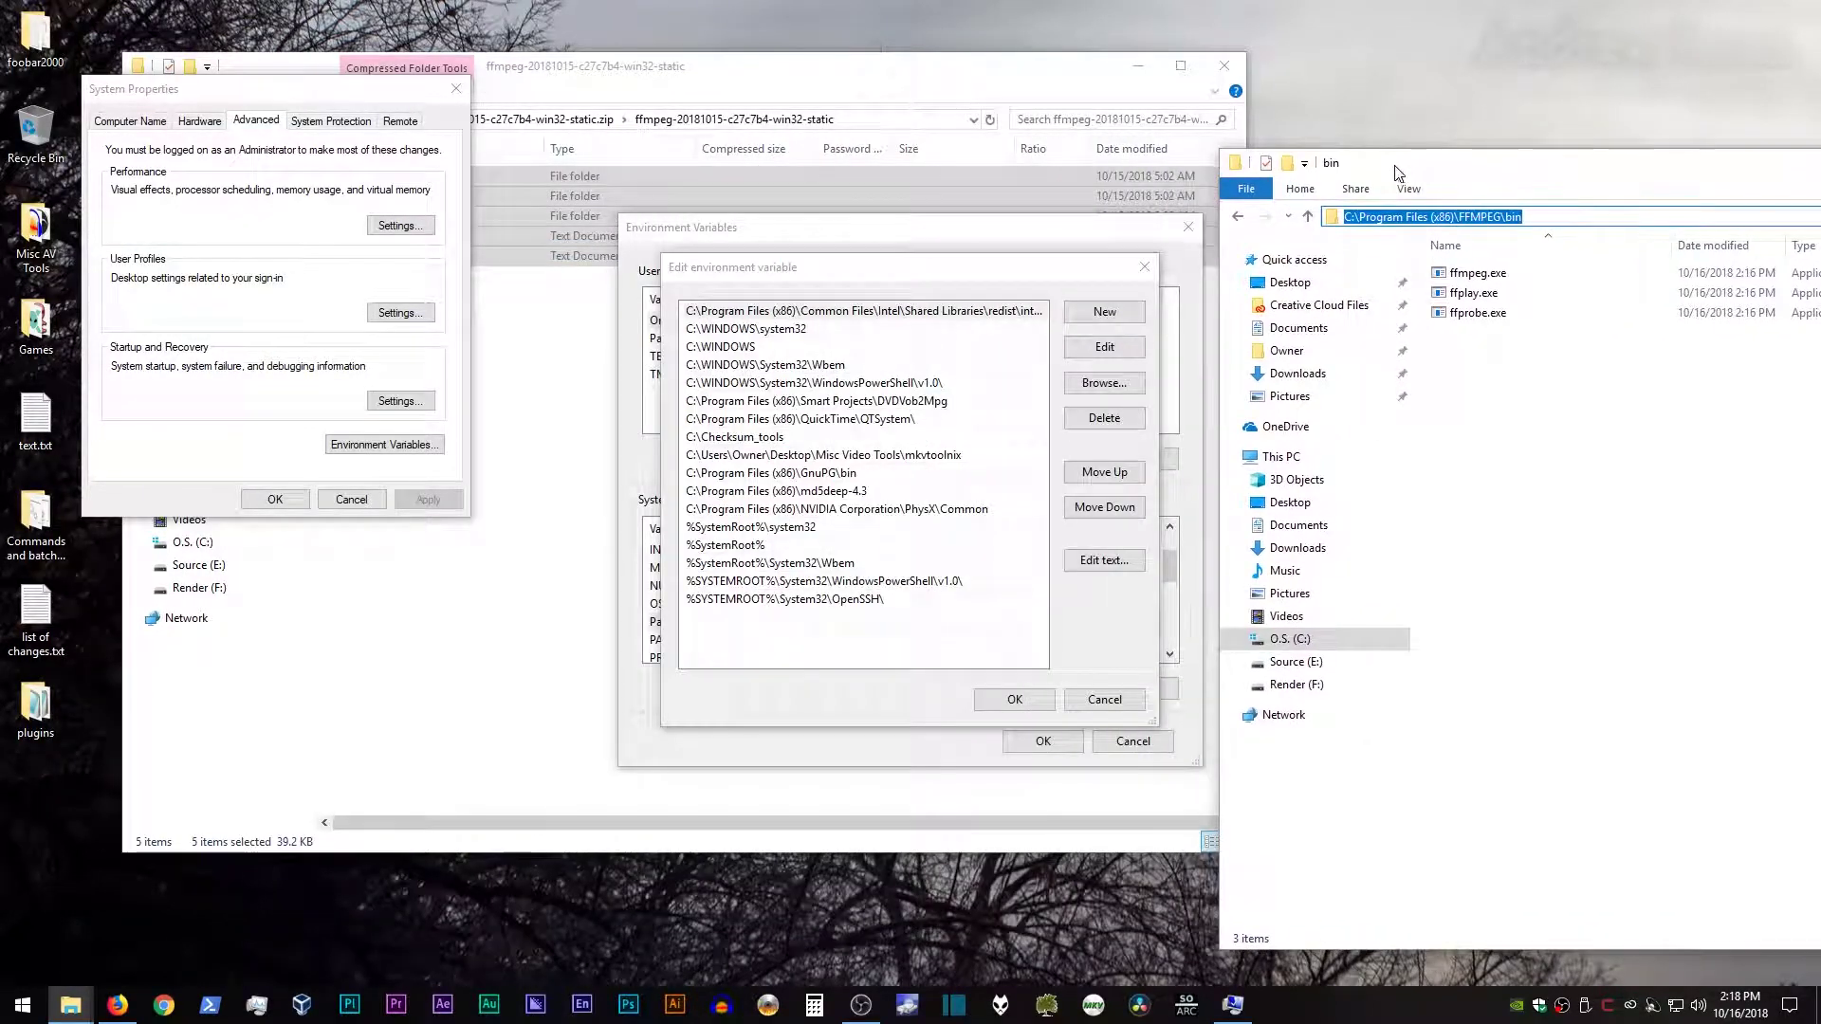
click(841, 265)
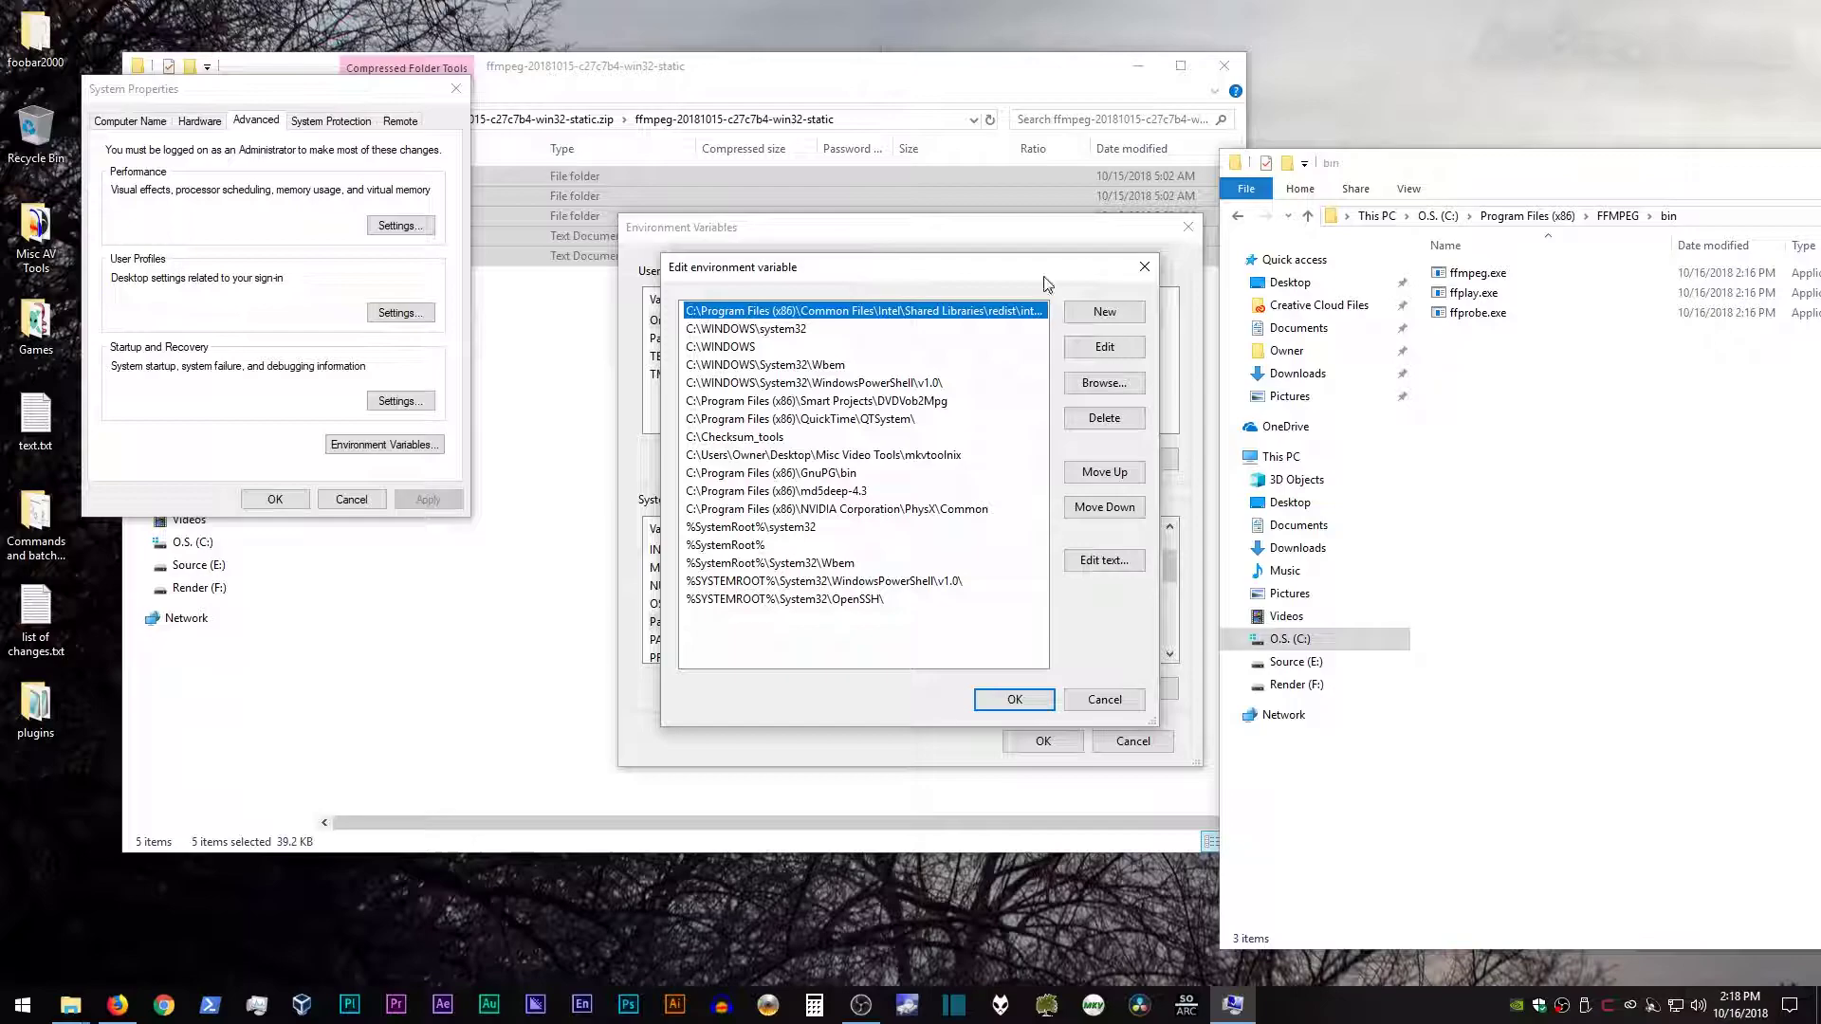
click(1093, 313)
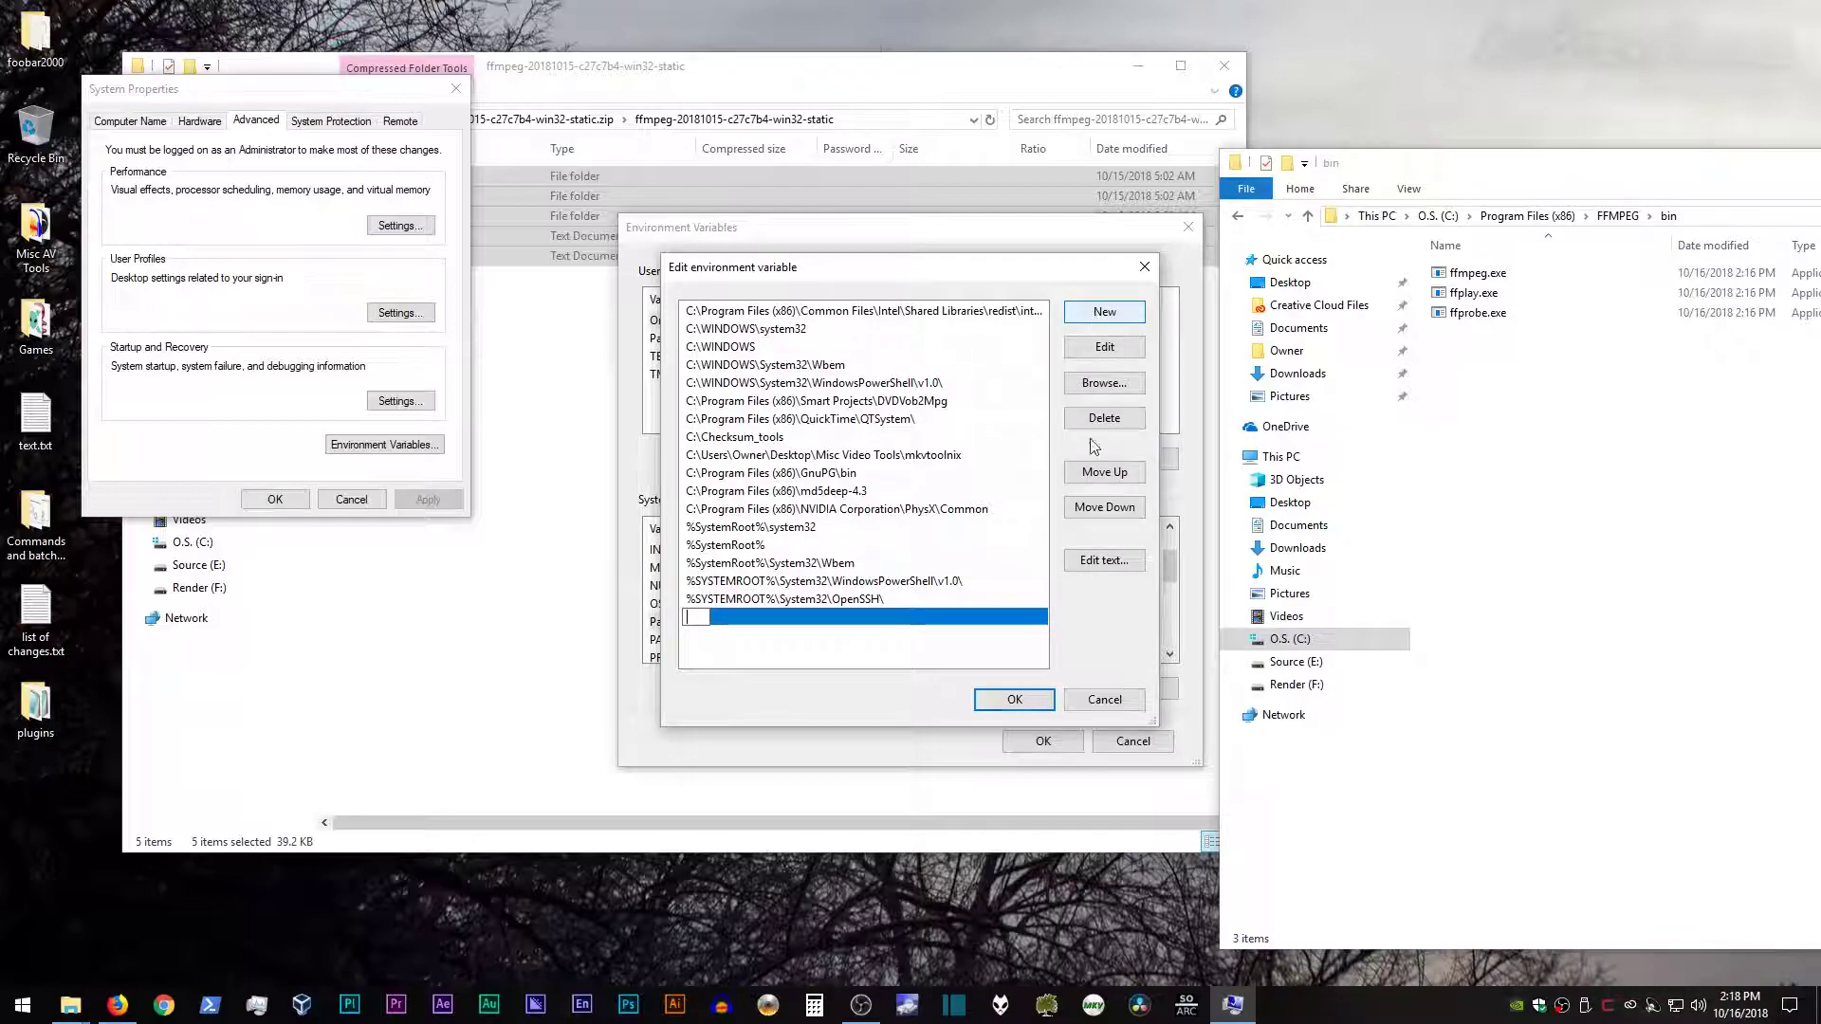
right_click(698, 617)
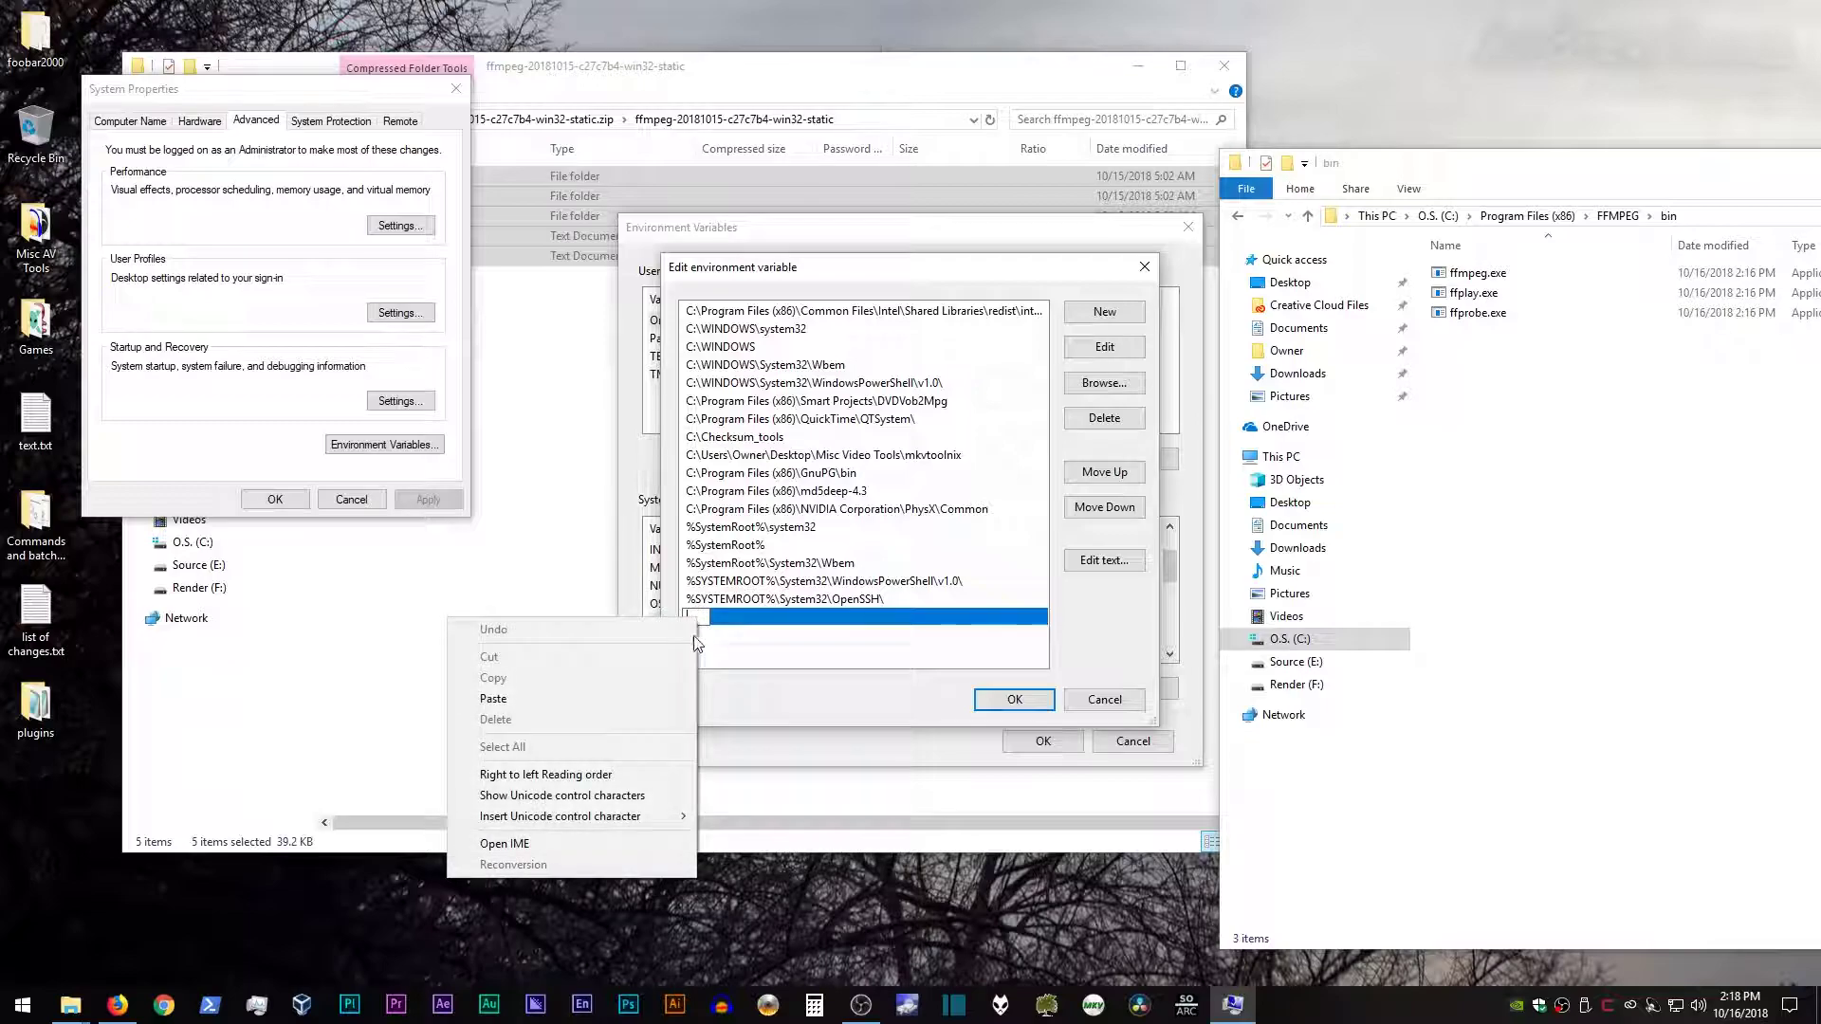
click(618, 699)
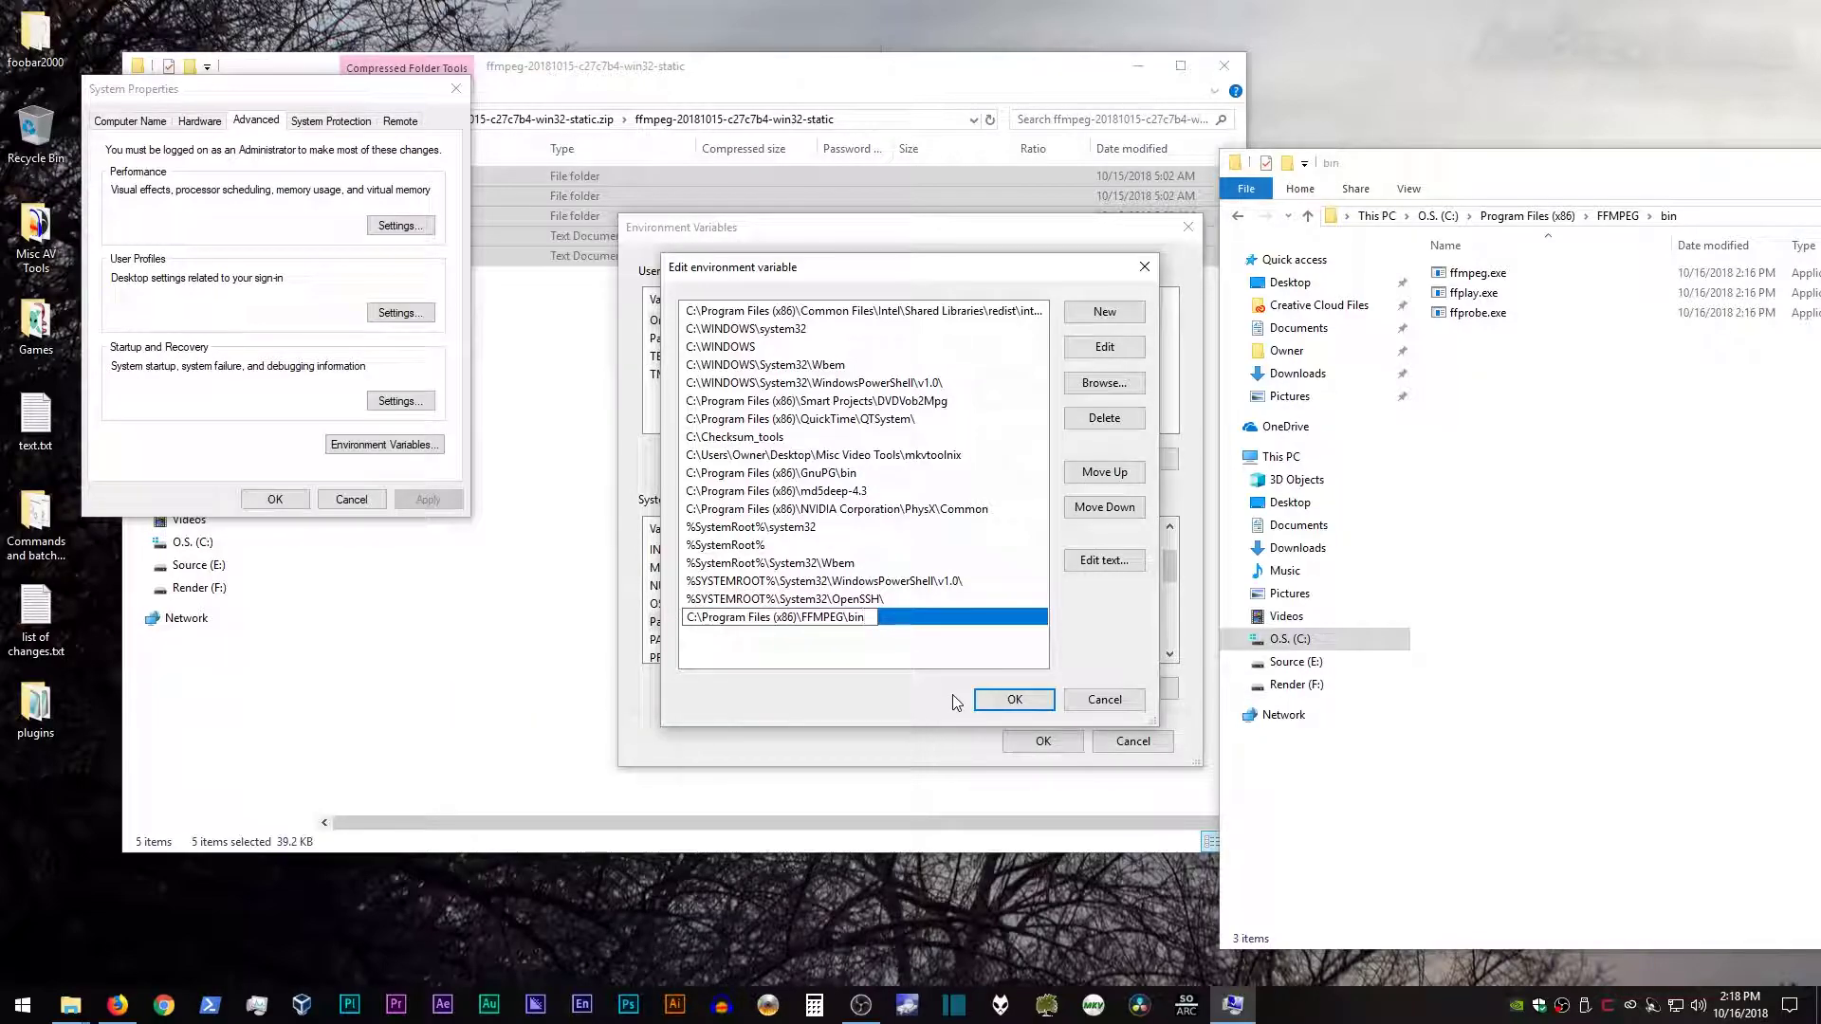
key(Return)
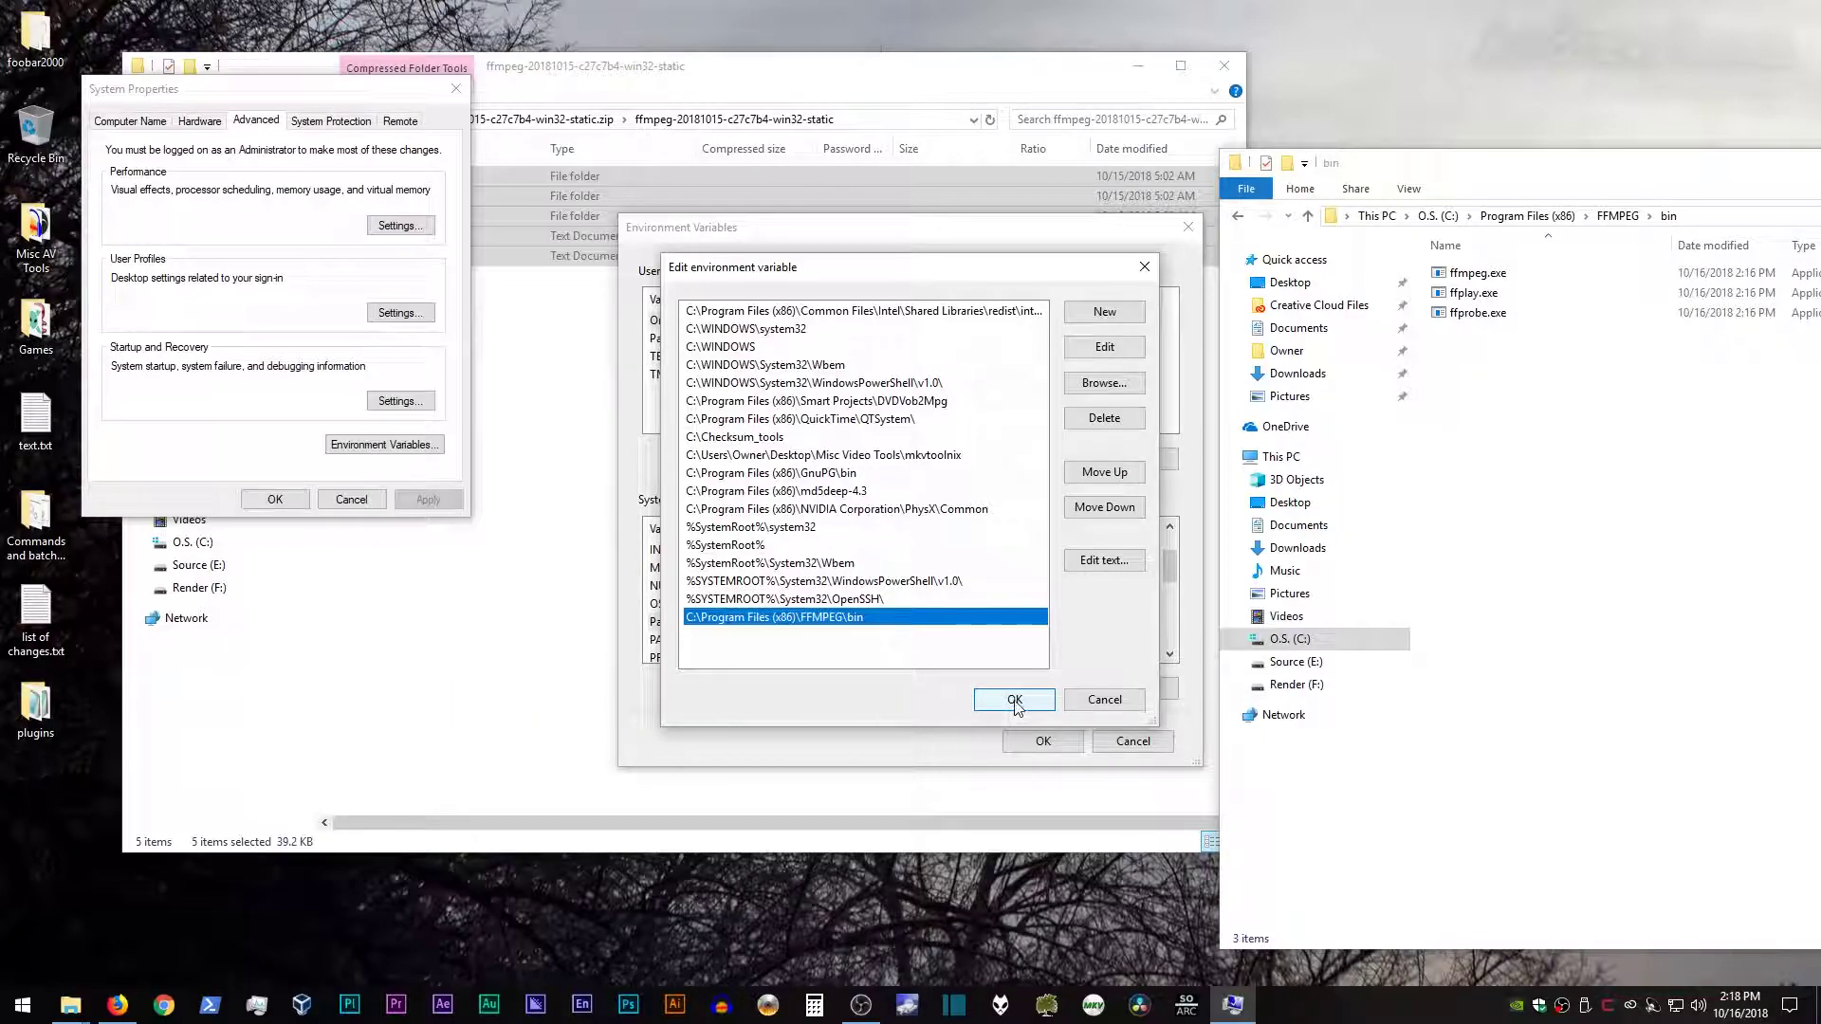
Confirm the Path change with OK in all three dialogs and close the bin folder window
click(1014, 700)
click(1035, 740)
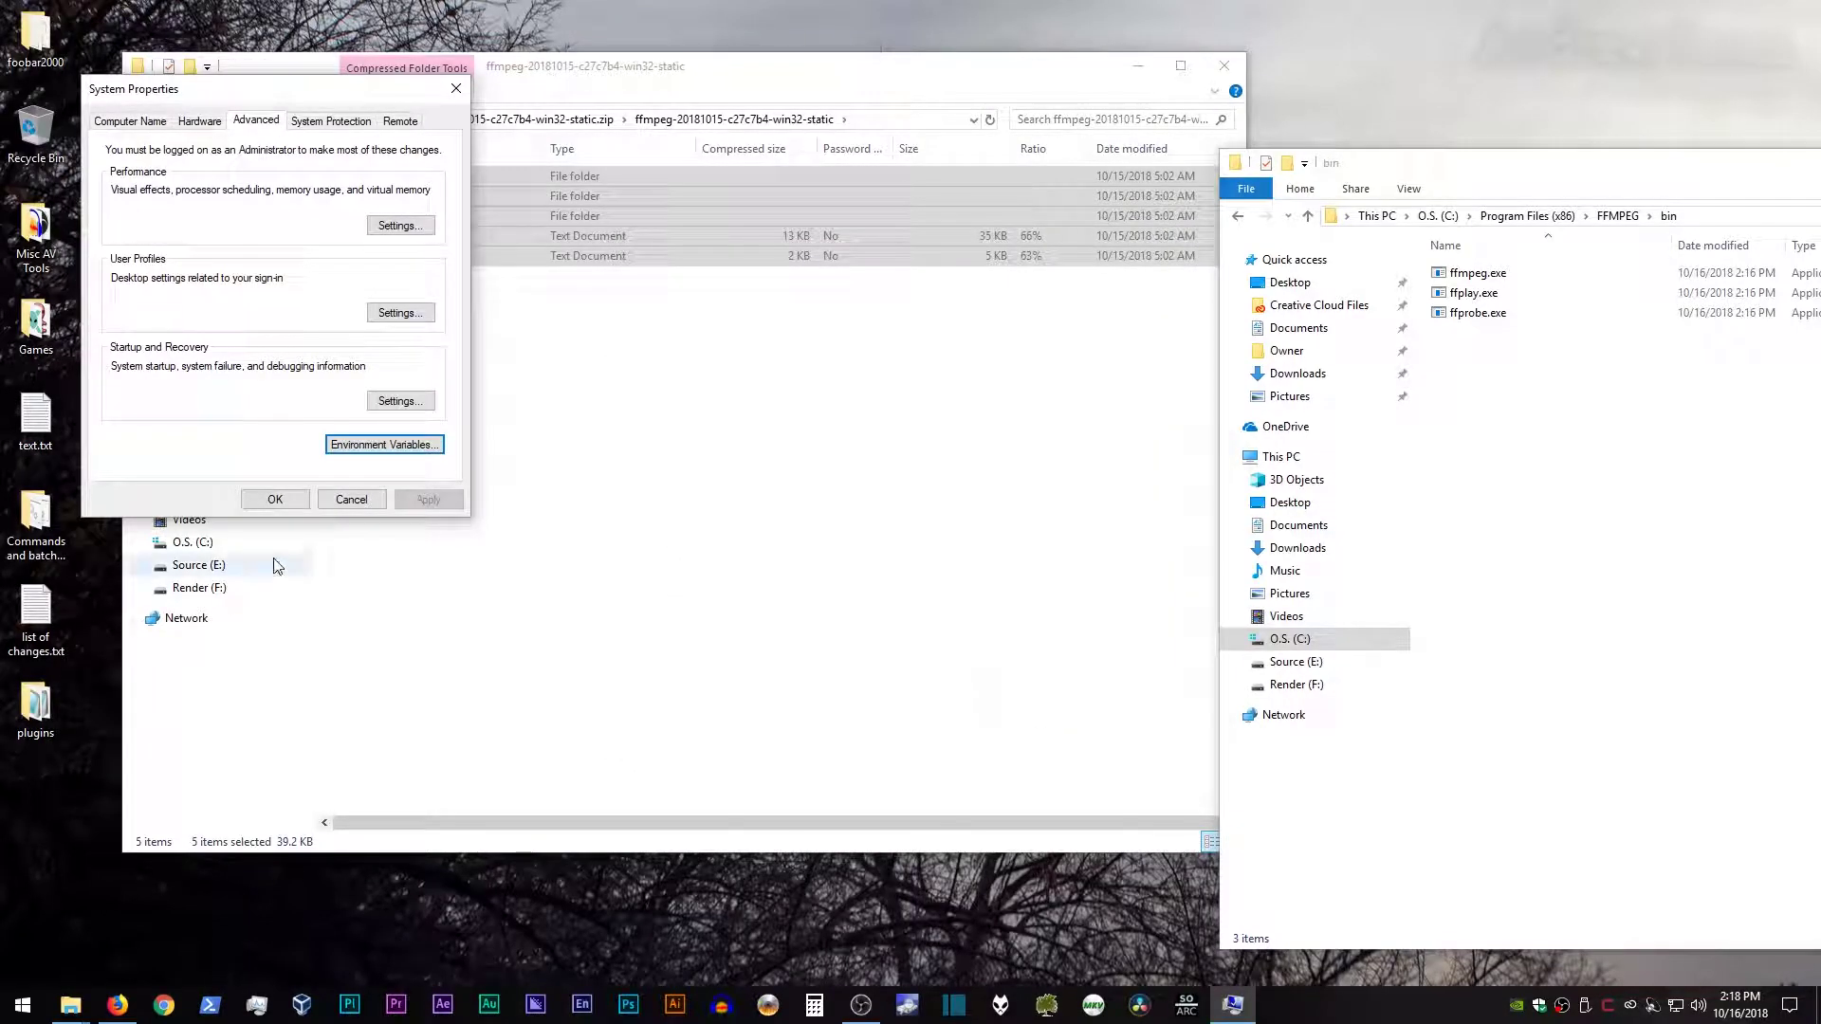
click(277, 500)
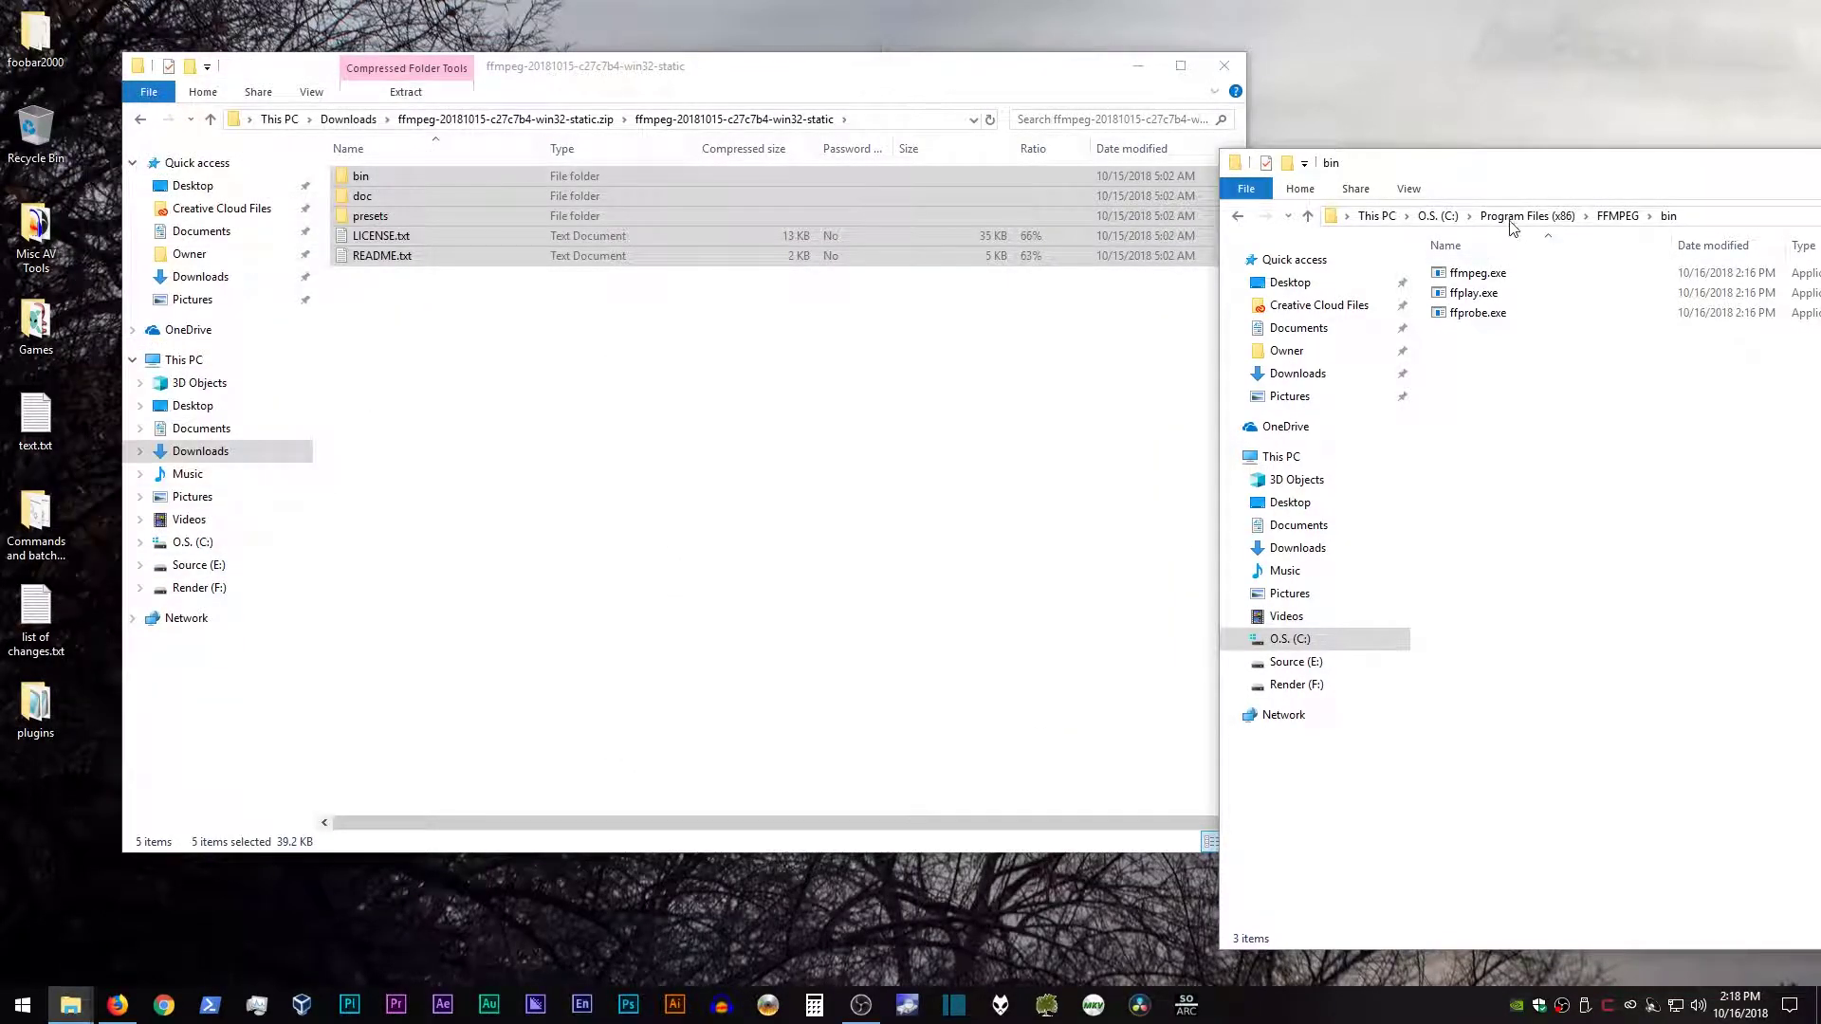
drag(1510, 177, 791, 181)
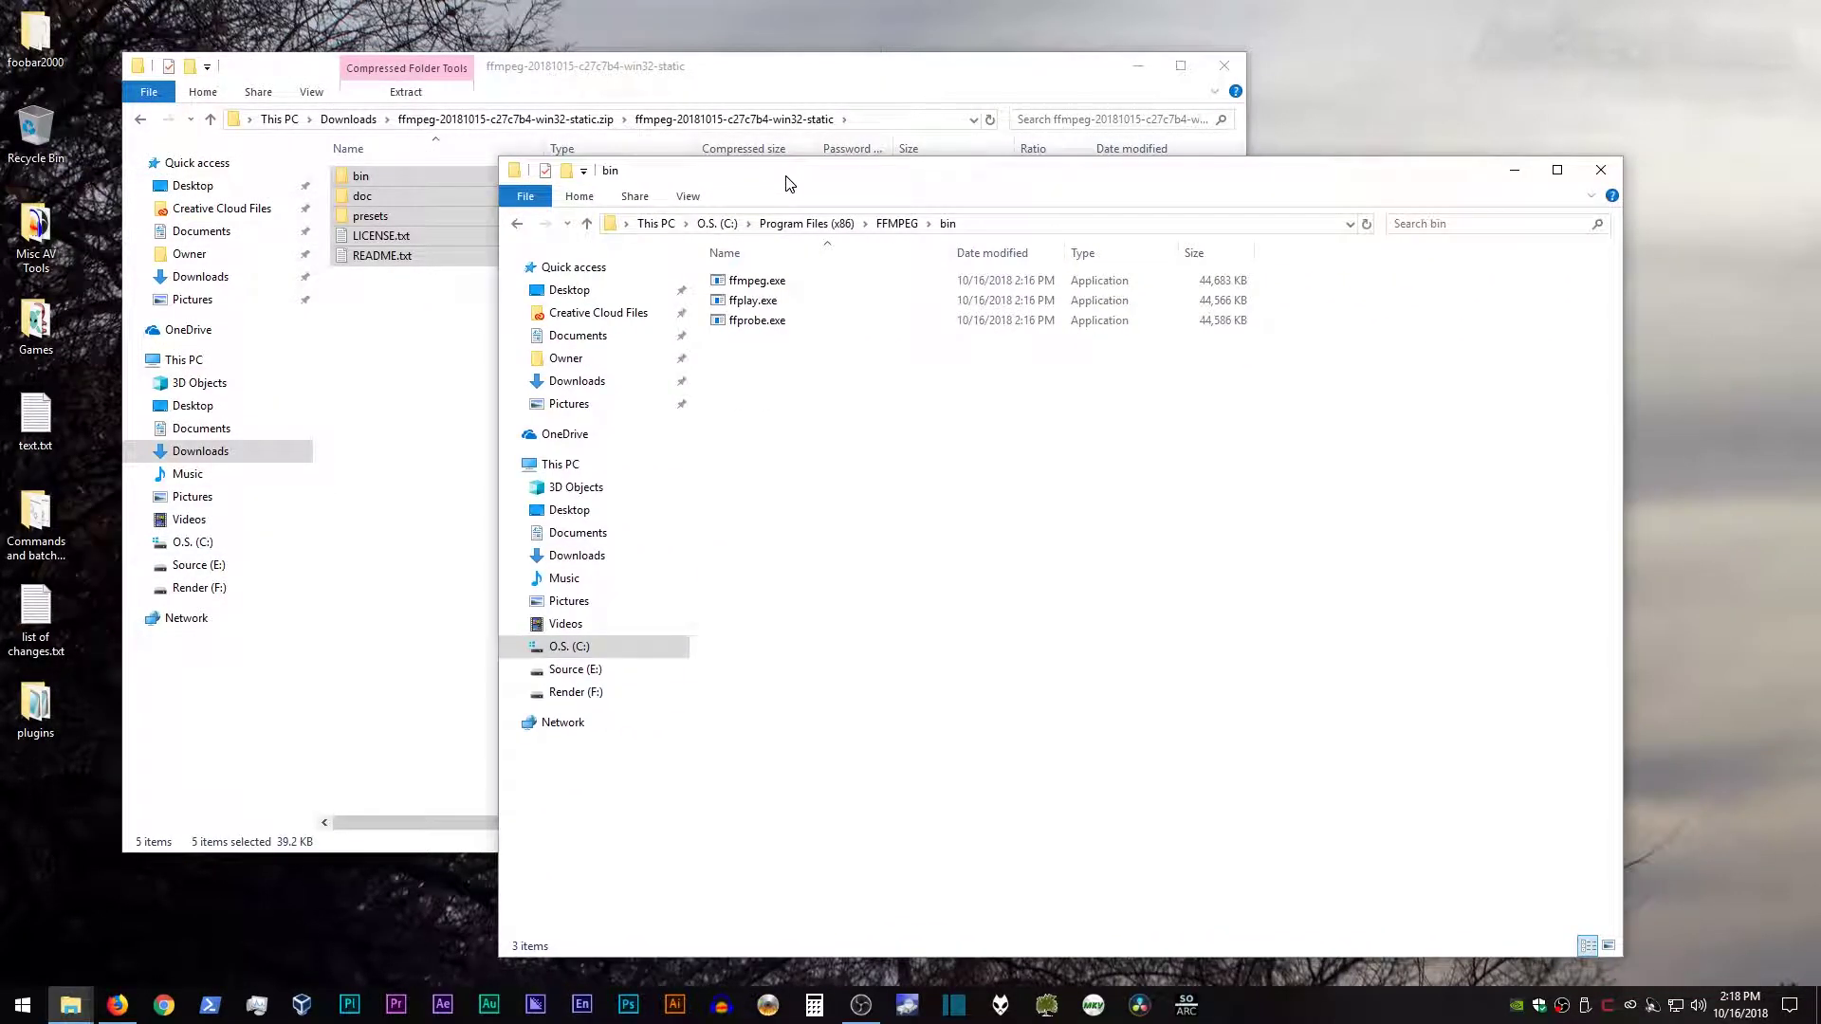
click(1603, 165)
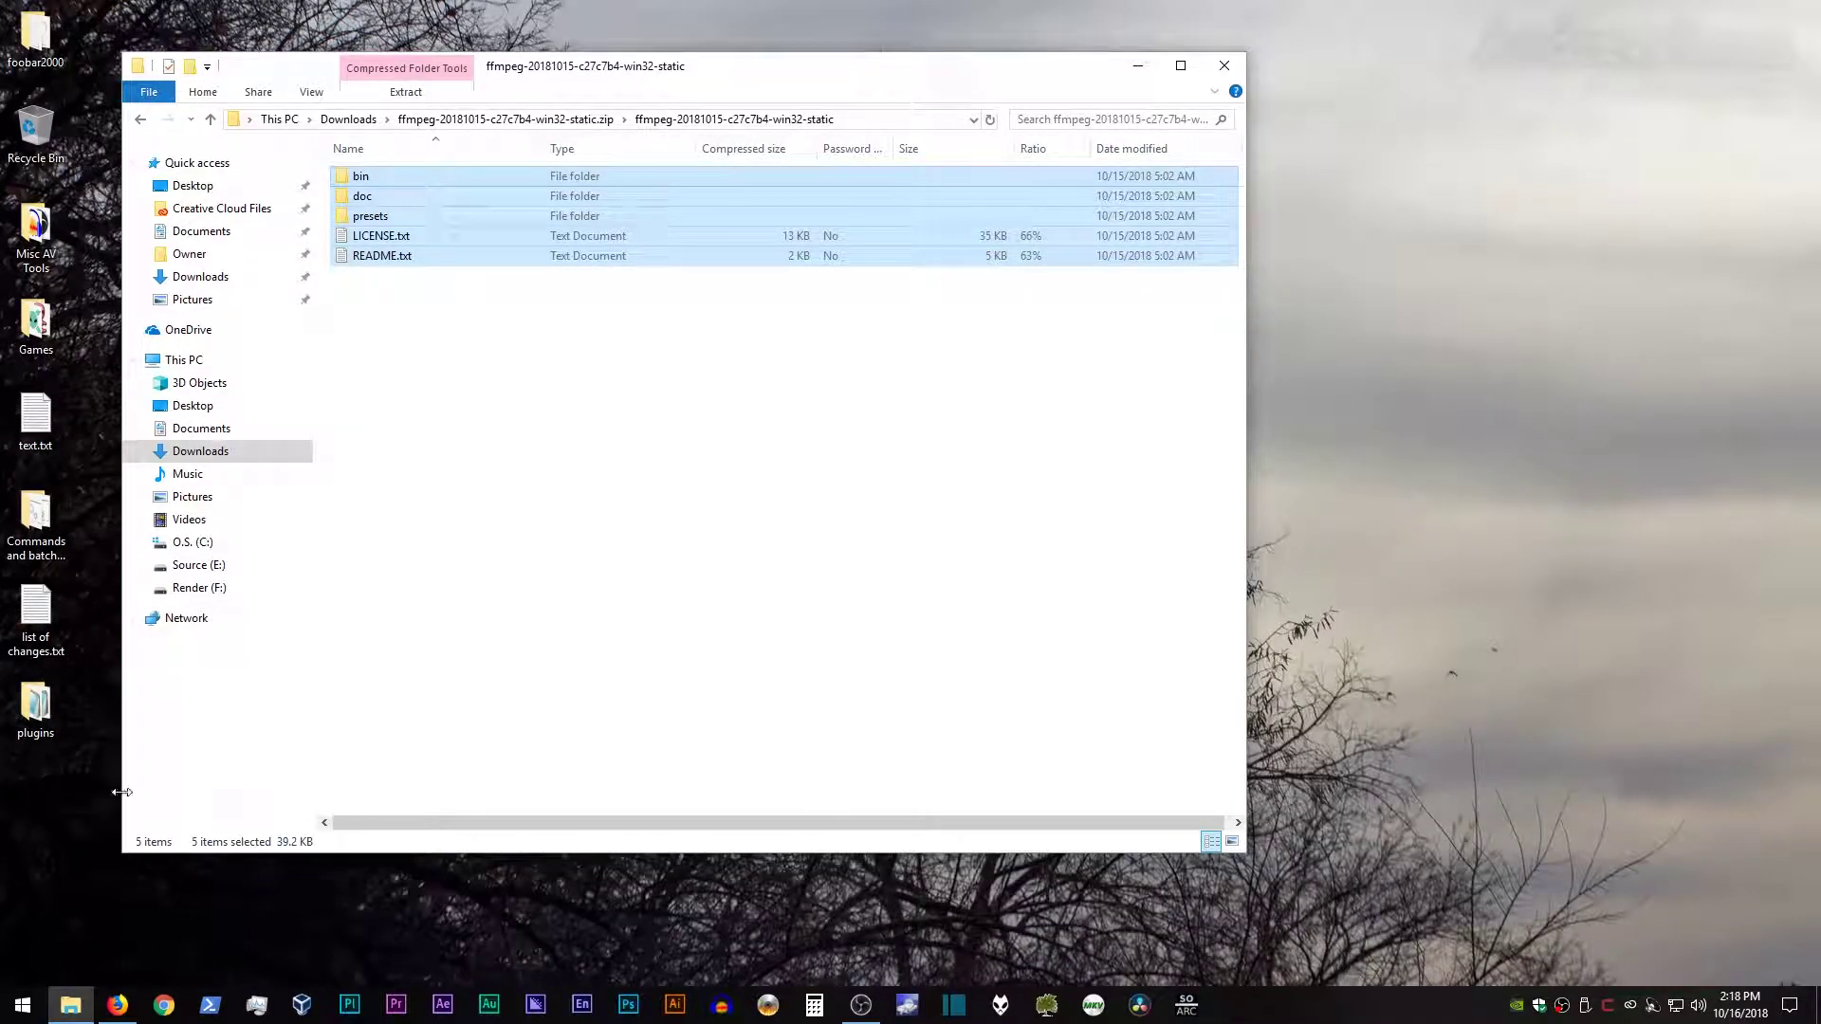
Launch Command Prompt, center its window, and run ffmpeg from the starting folder
click(27, 1001)
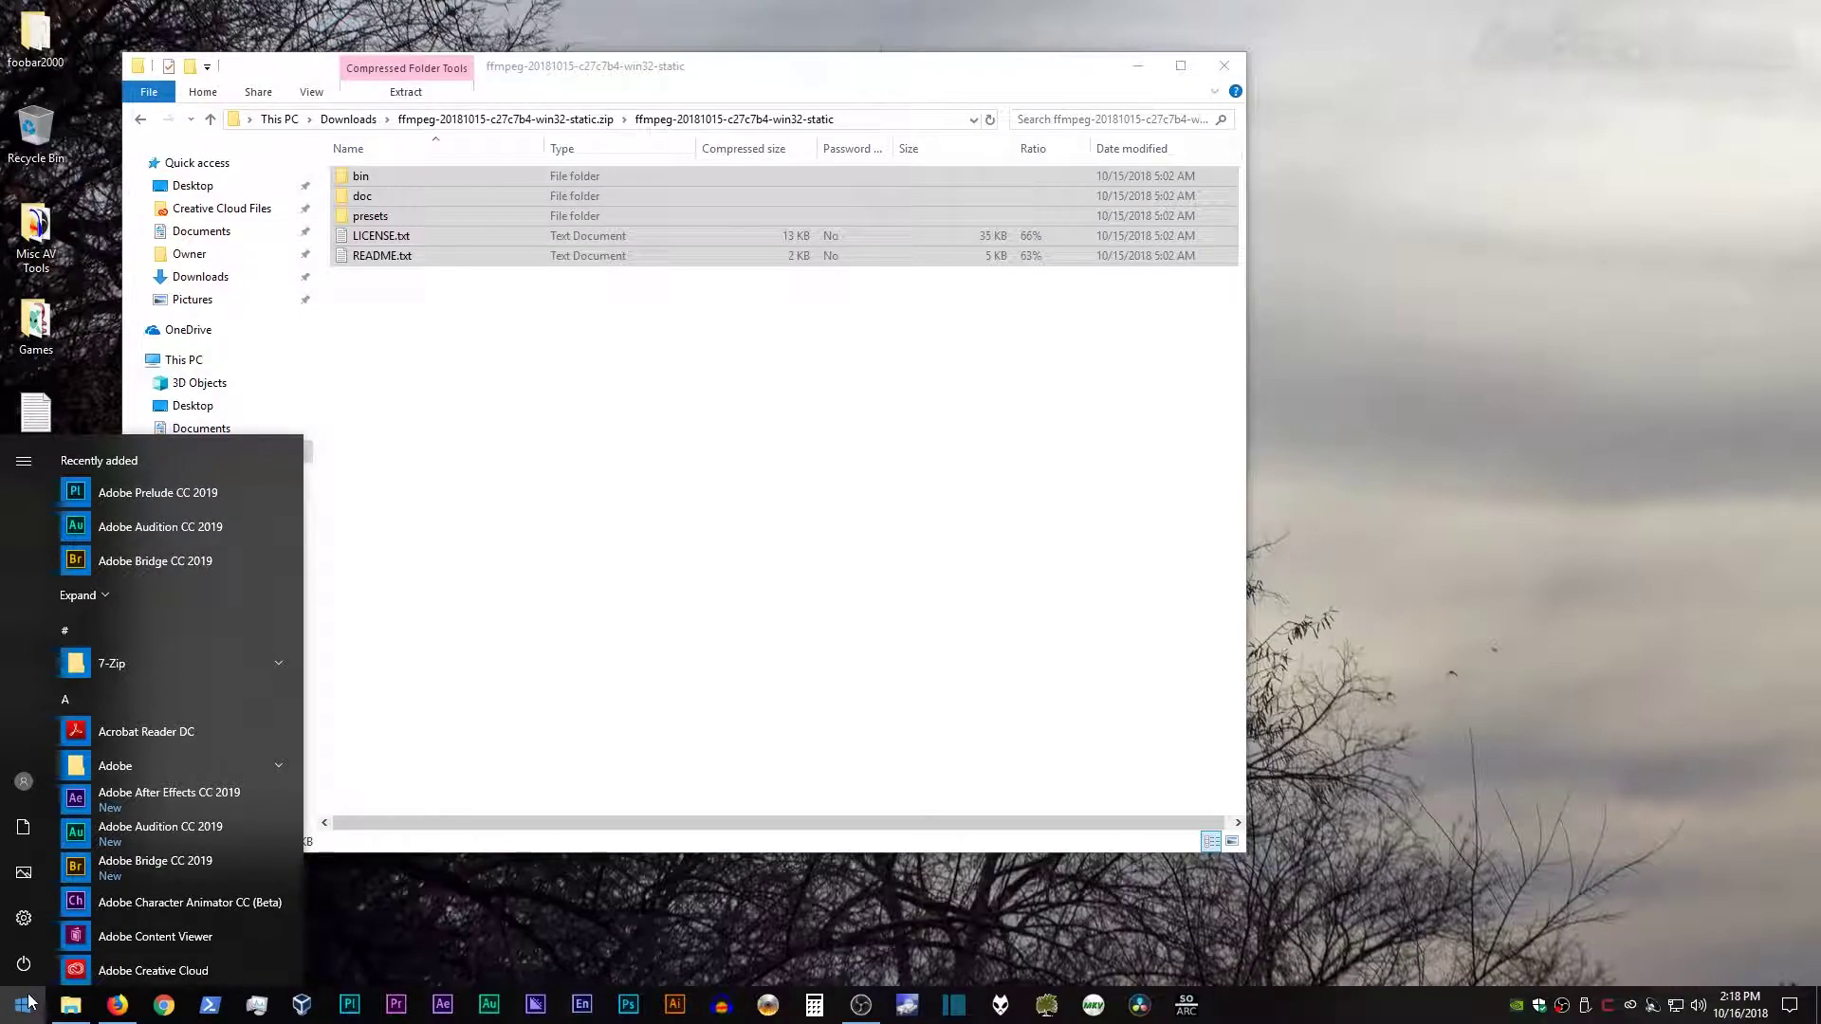
text(cmd)
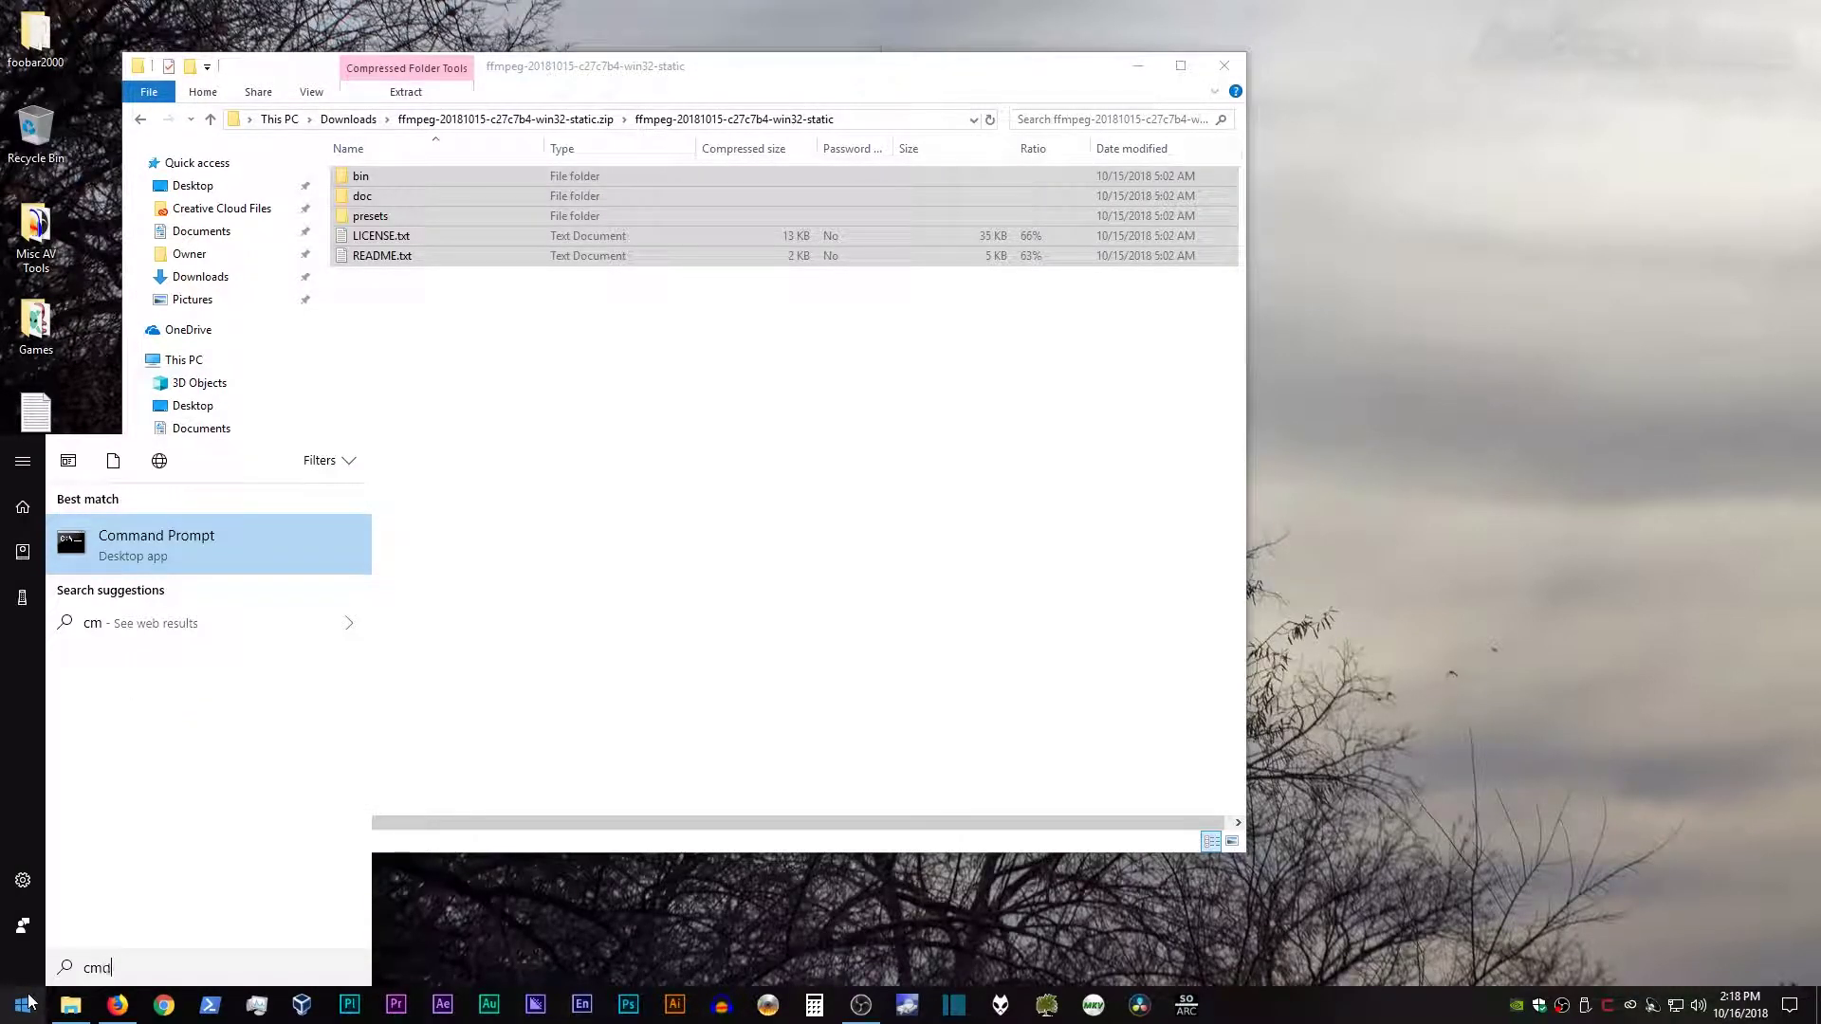
click(169, 544)
drag(249, 125, 773, 420)
text(ffmpeg)
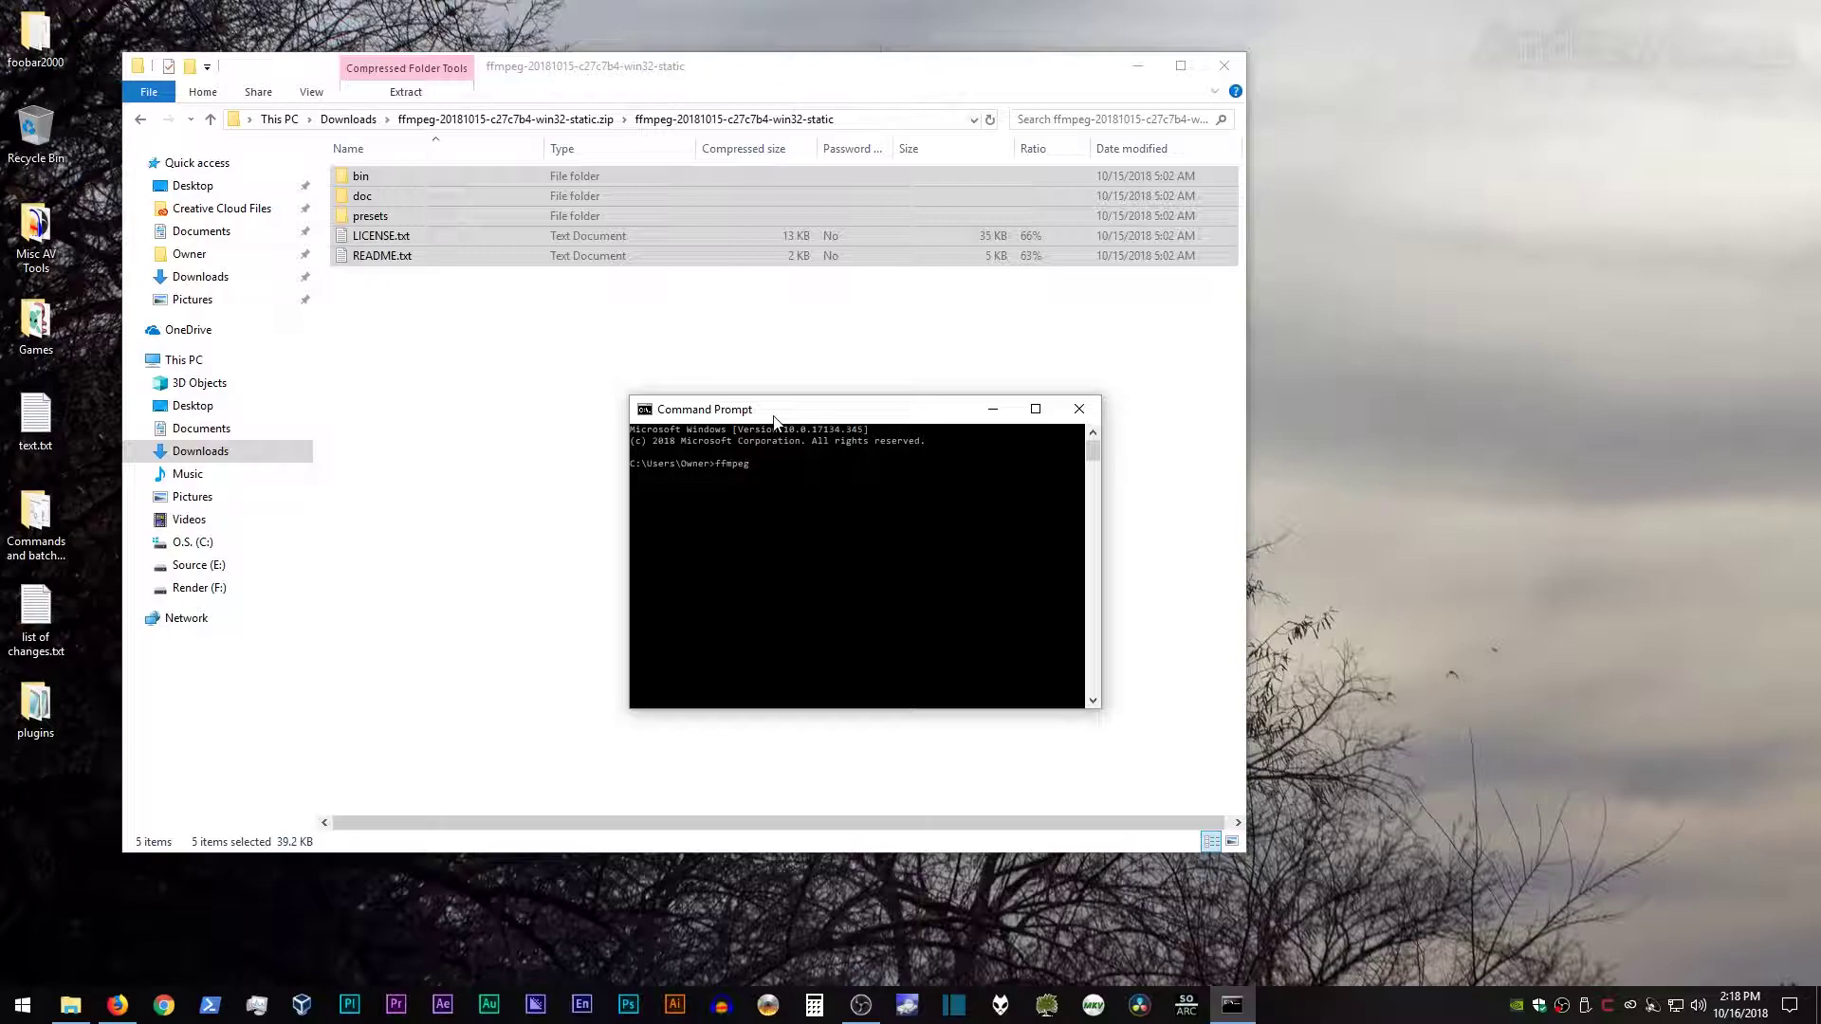
key(Return)
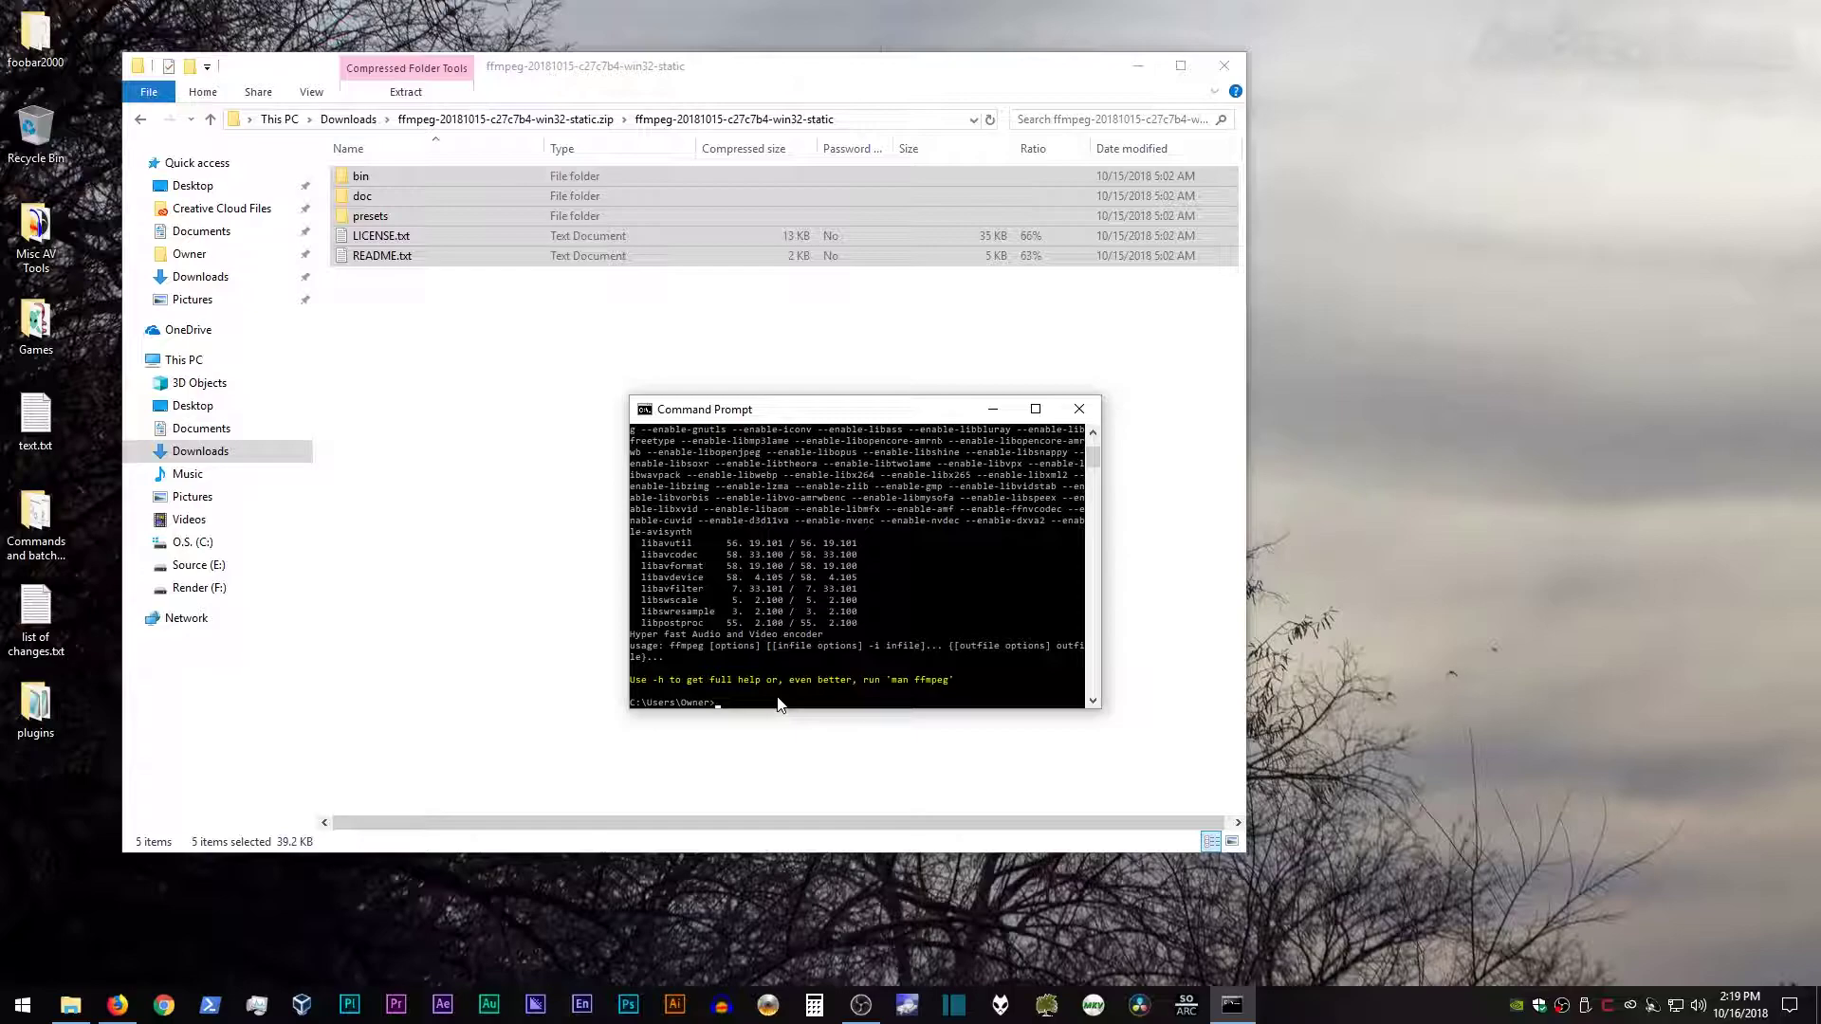
Run cd .. twice to reach C:\ and run ffmpeg there to confirm it starts
text(cd ..)
key(Return)
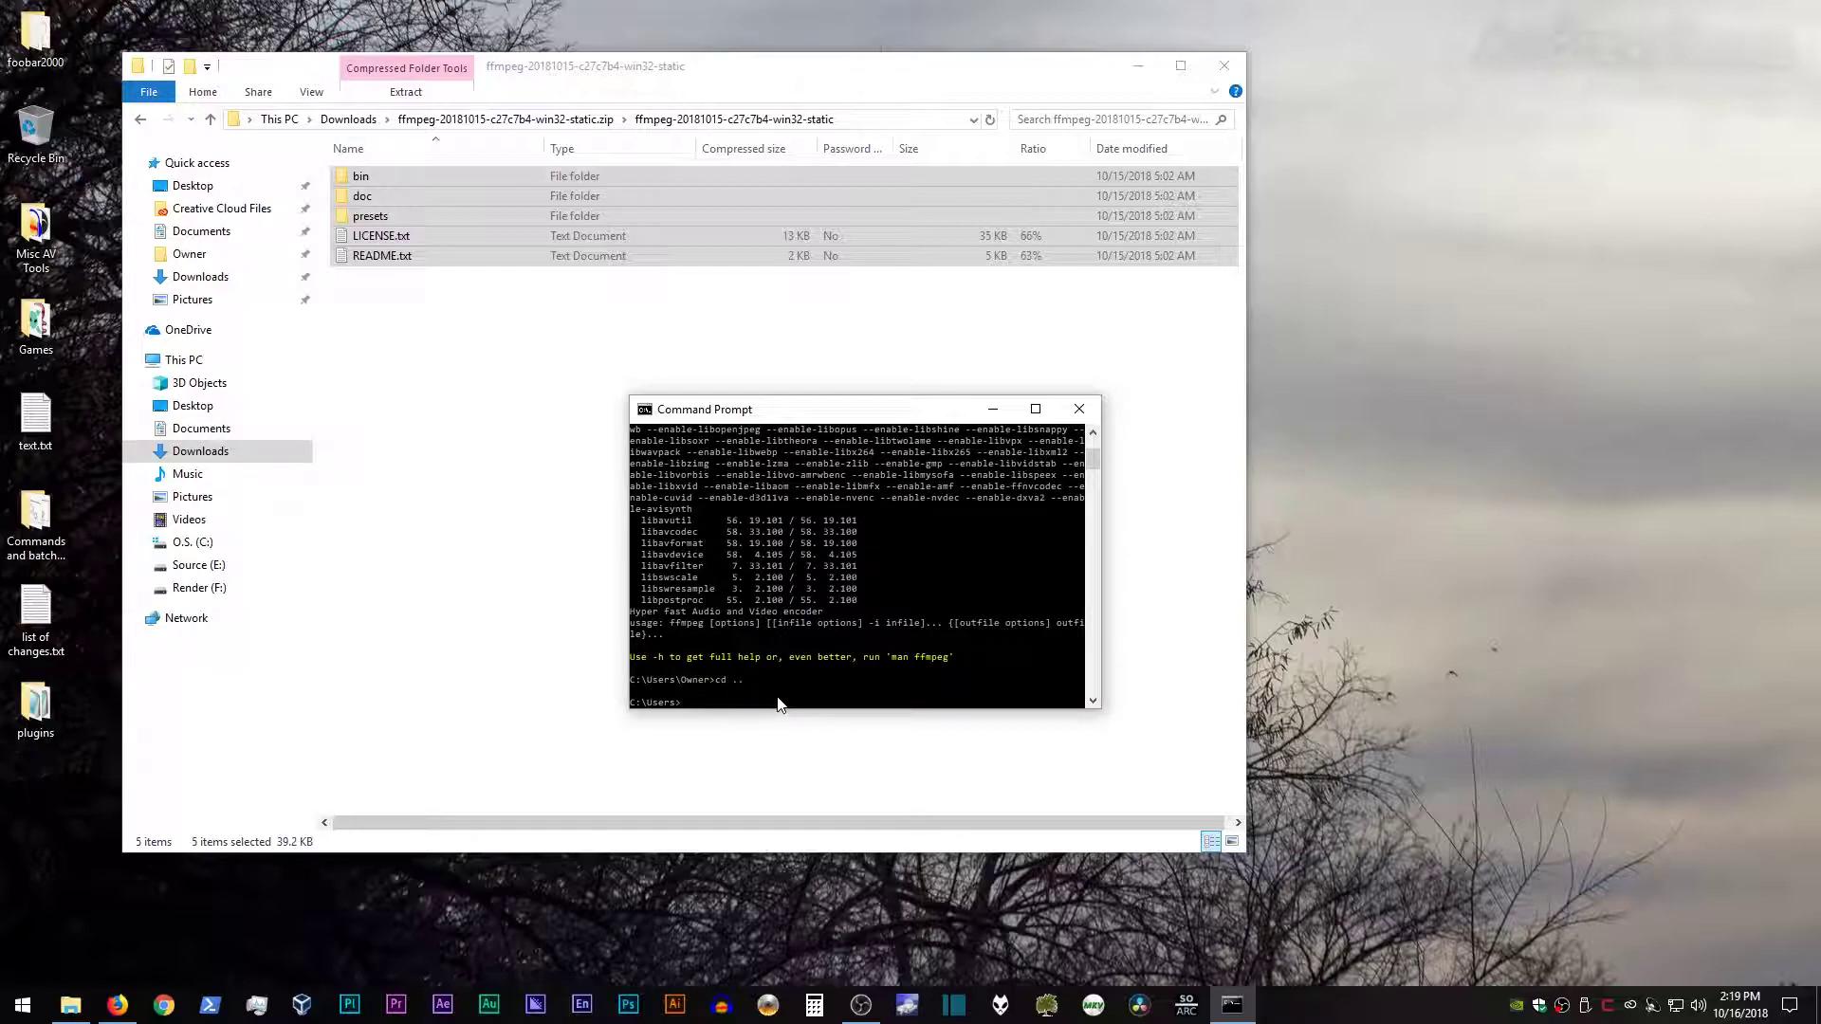
text(cd ..)
key(Return)
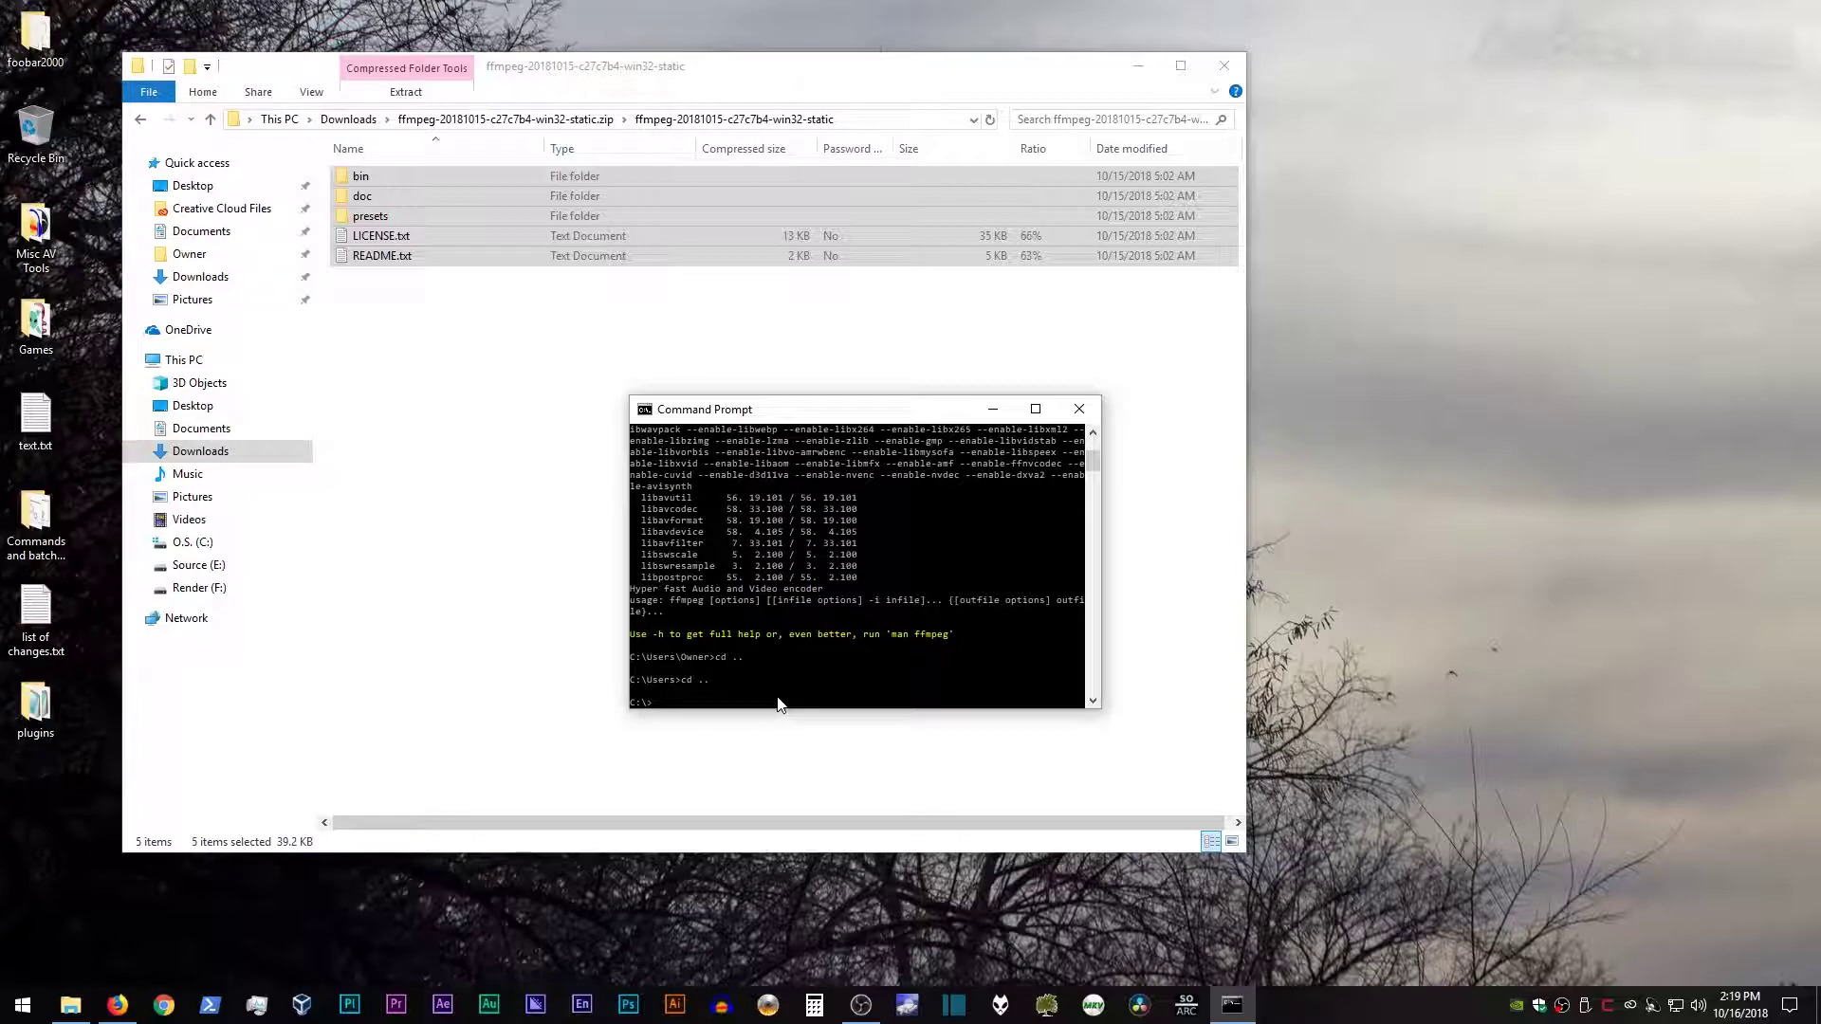
text(ffmpeg)
key(Return)
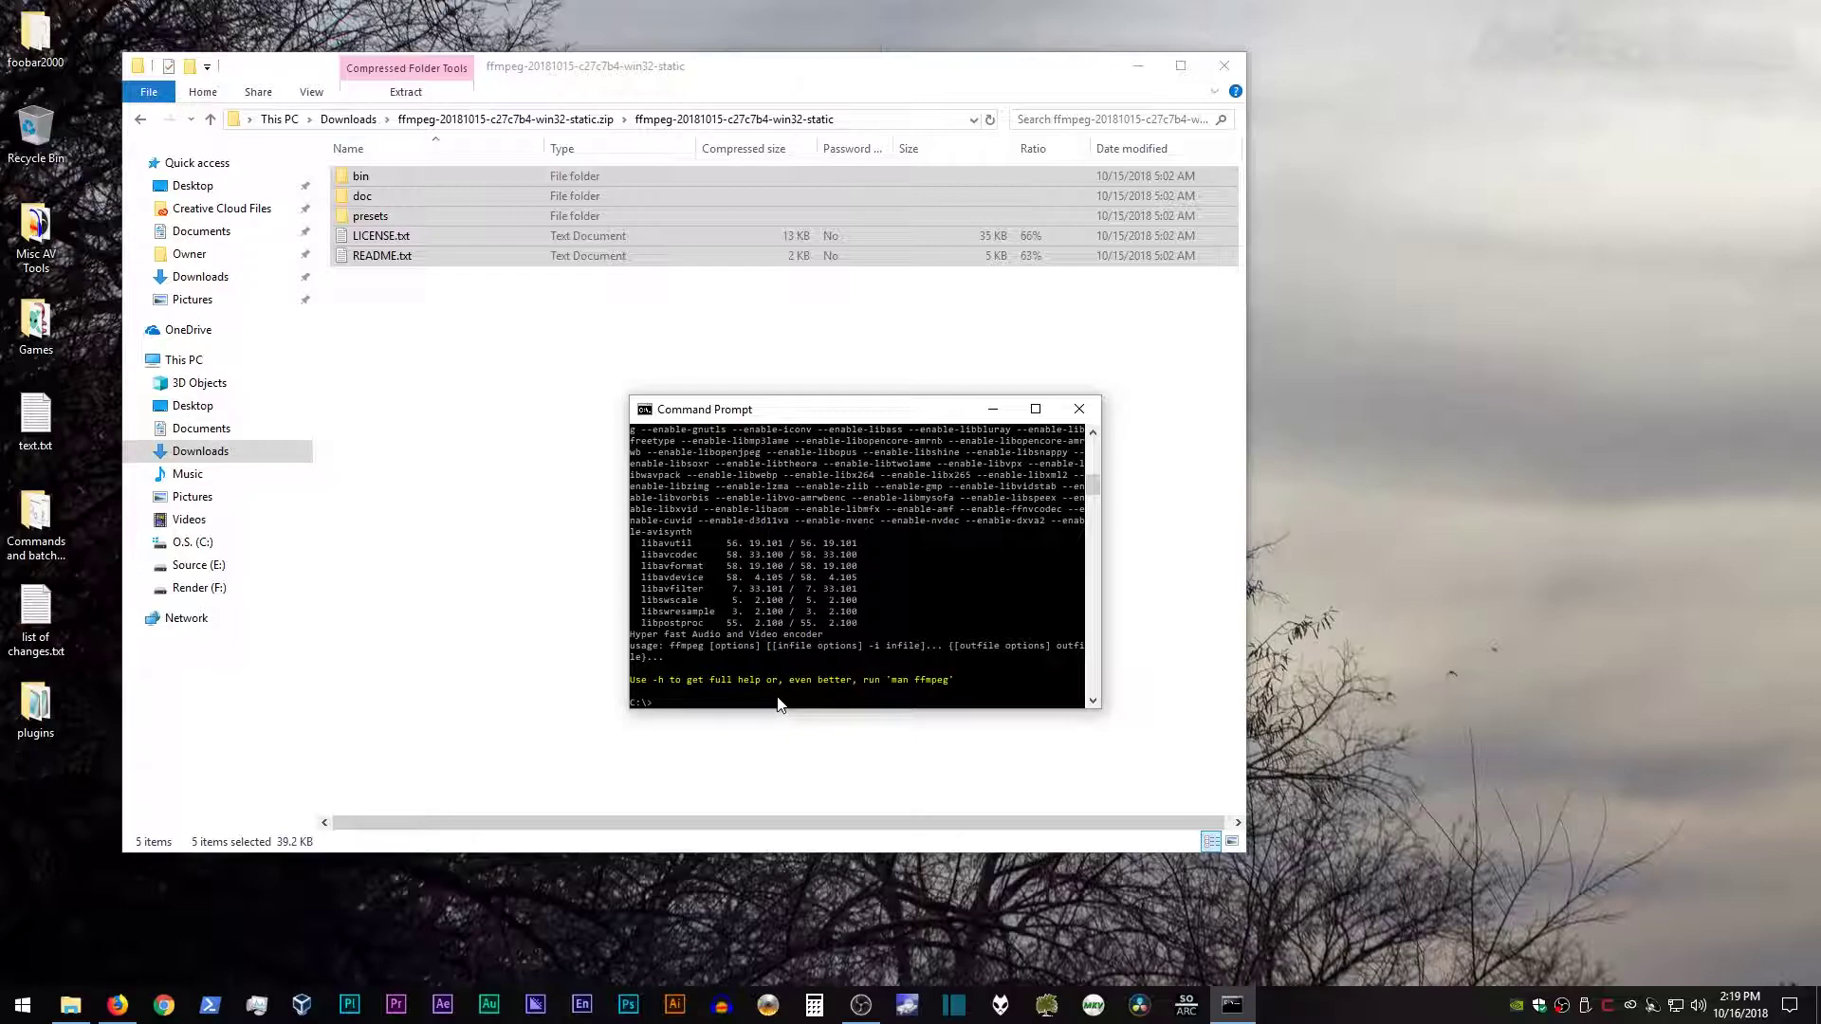
Close Command Prompt, back Explorer out to Downloads, and switch Firefox to the AviSynth wiki tab
click(1078, 408)
key(BackSpace)
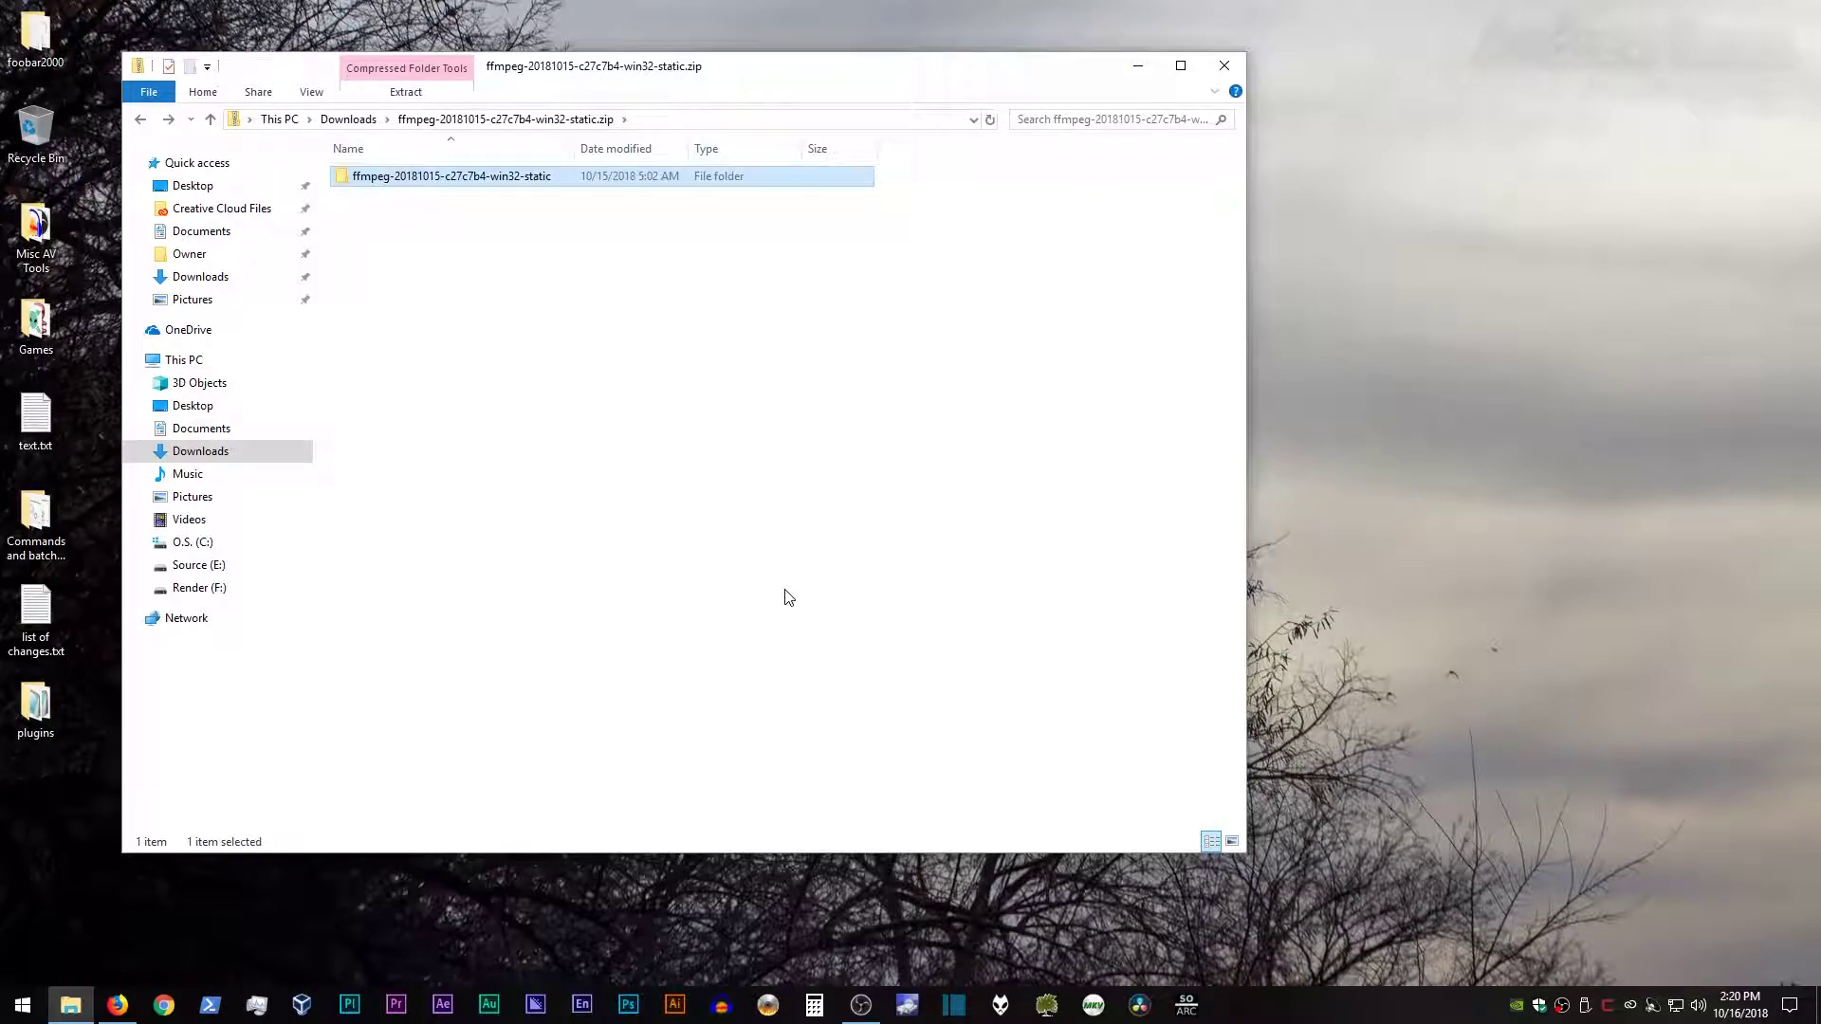
key(BackSpace)
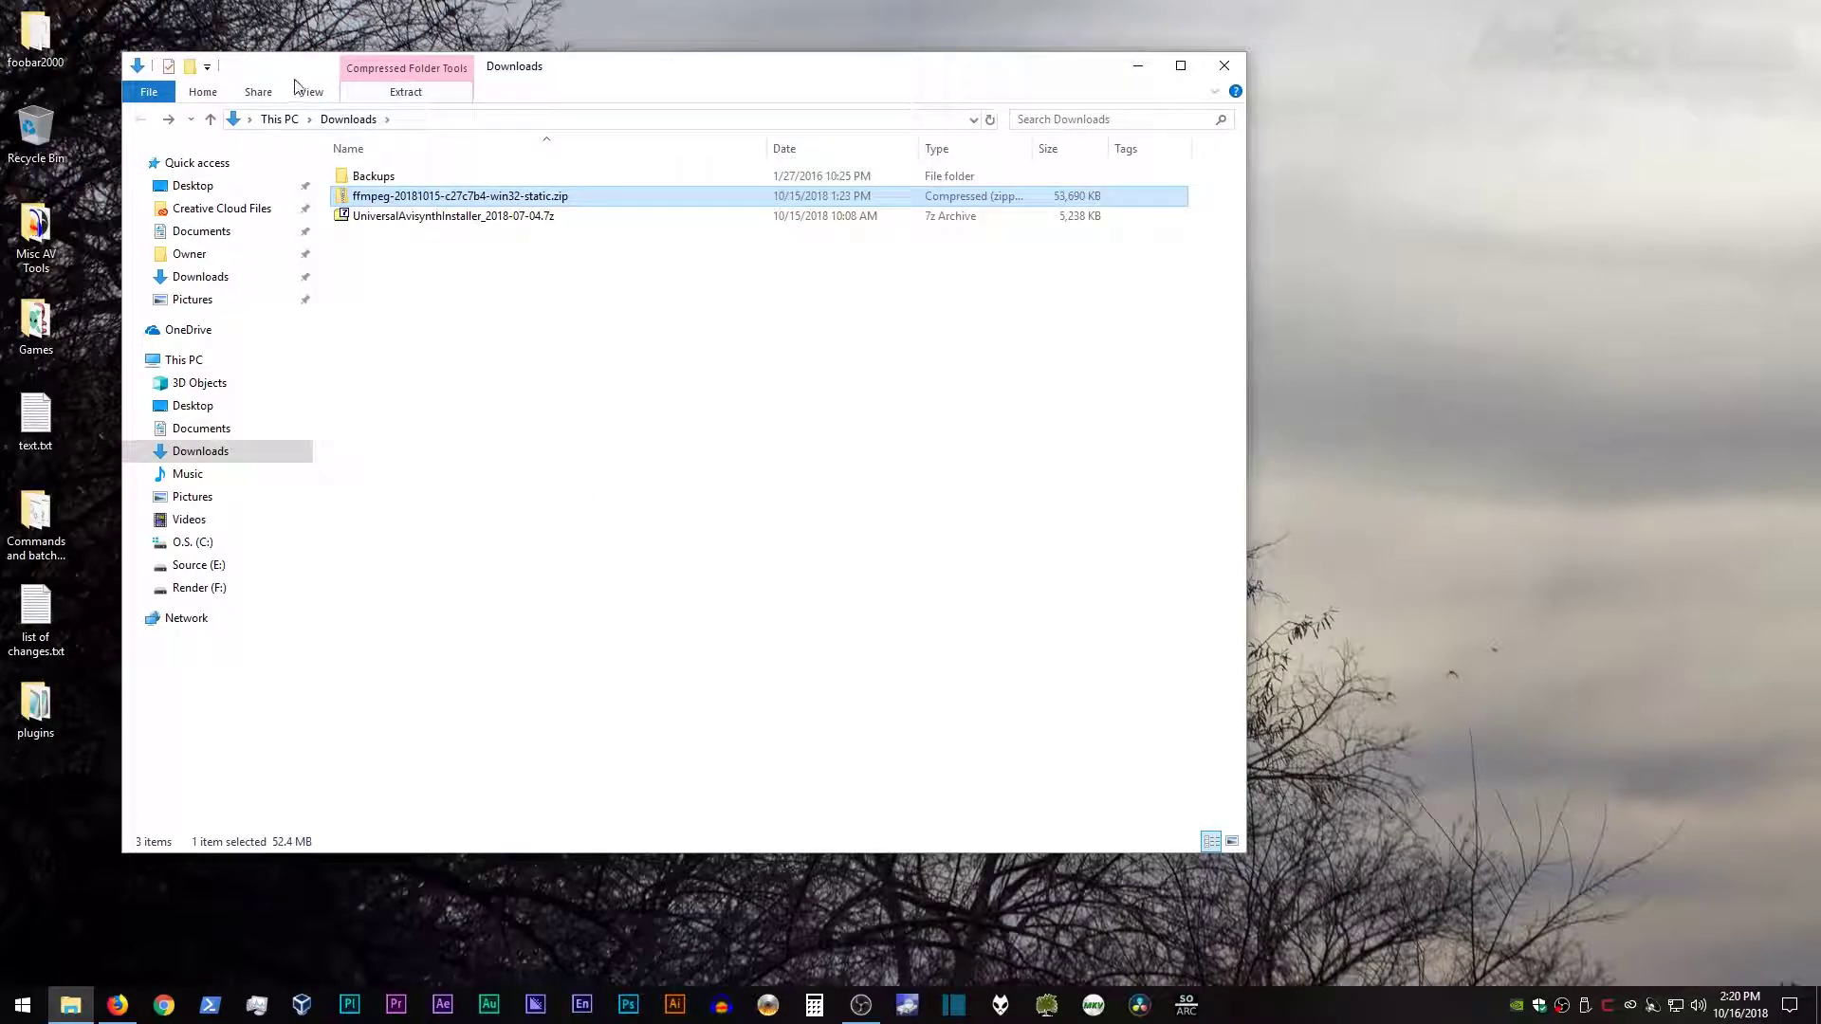
drag(296, 85, 502, 144)
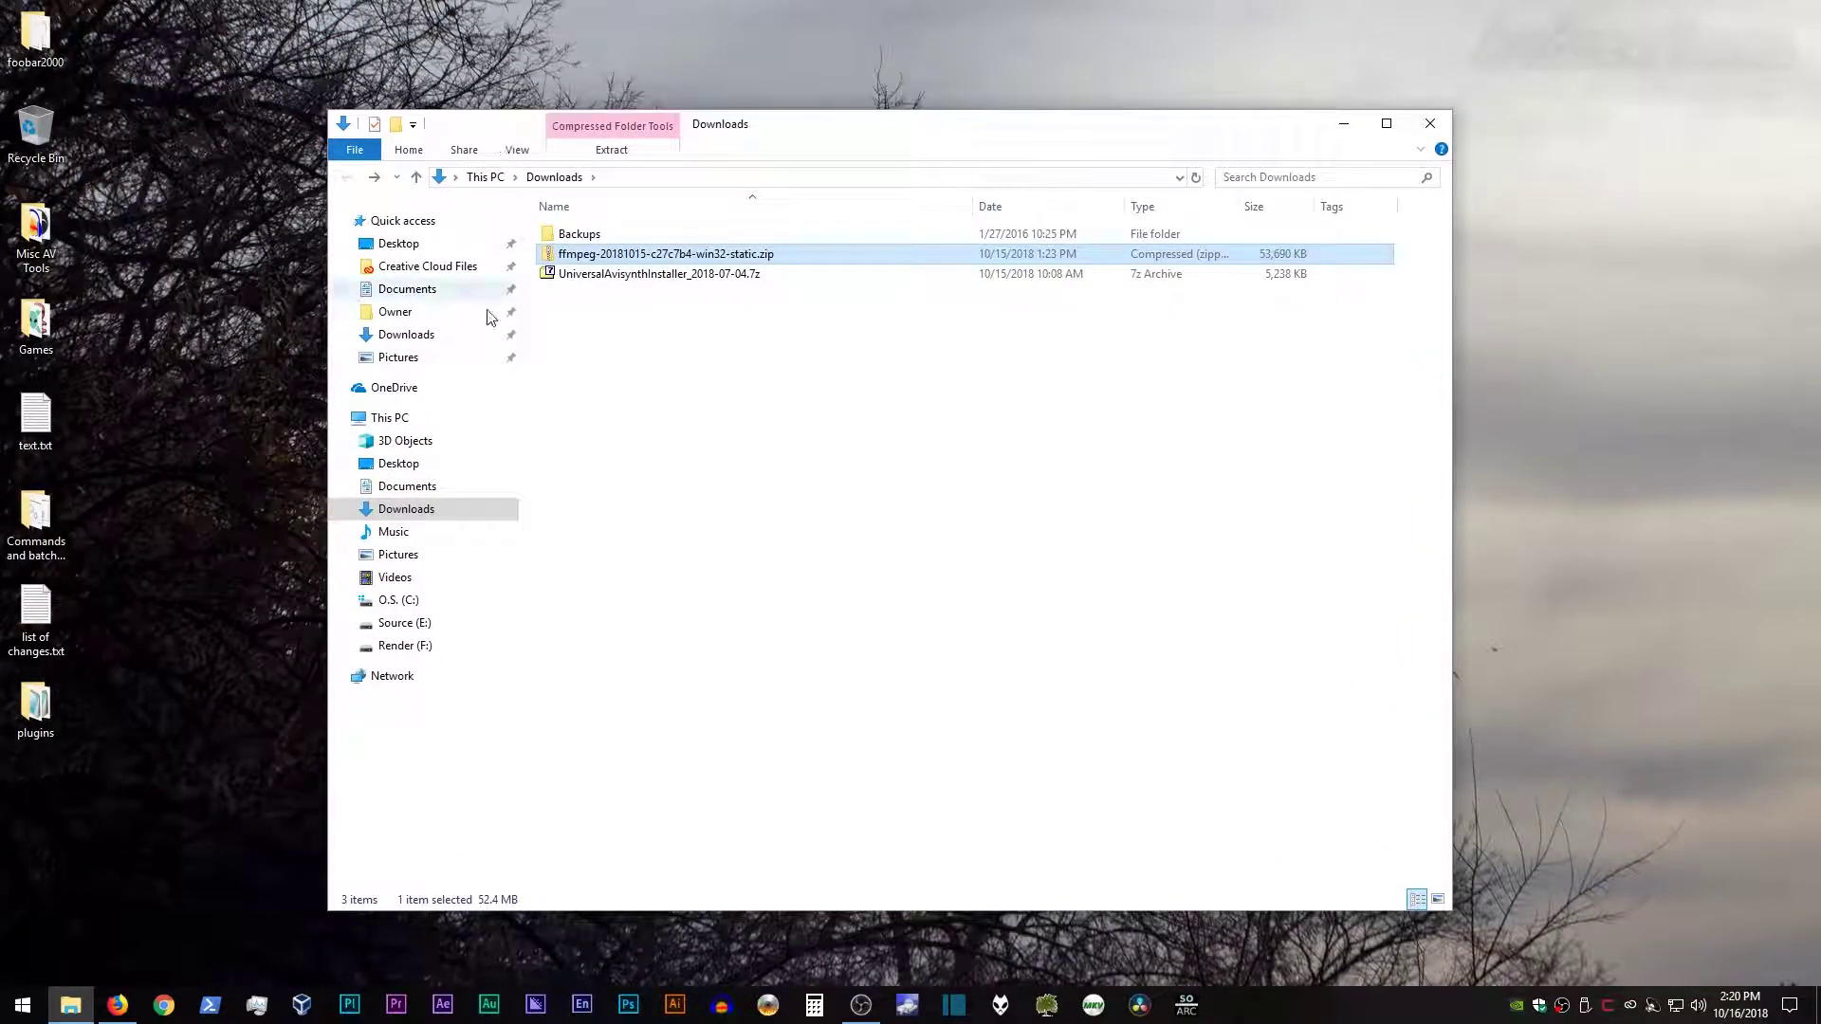
click(118, 1008)
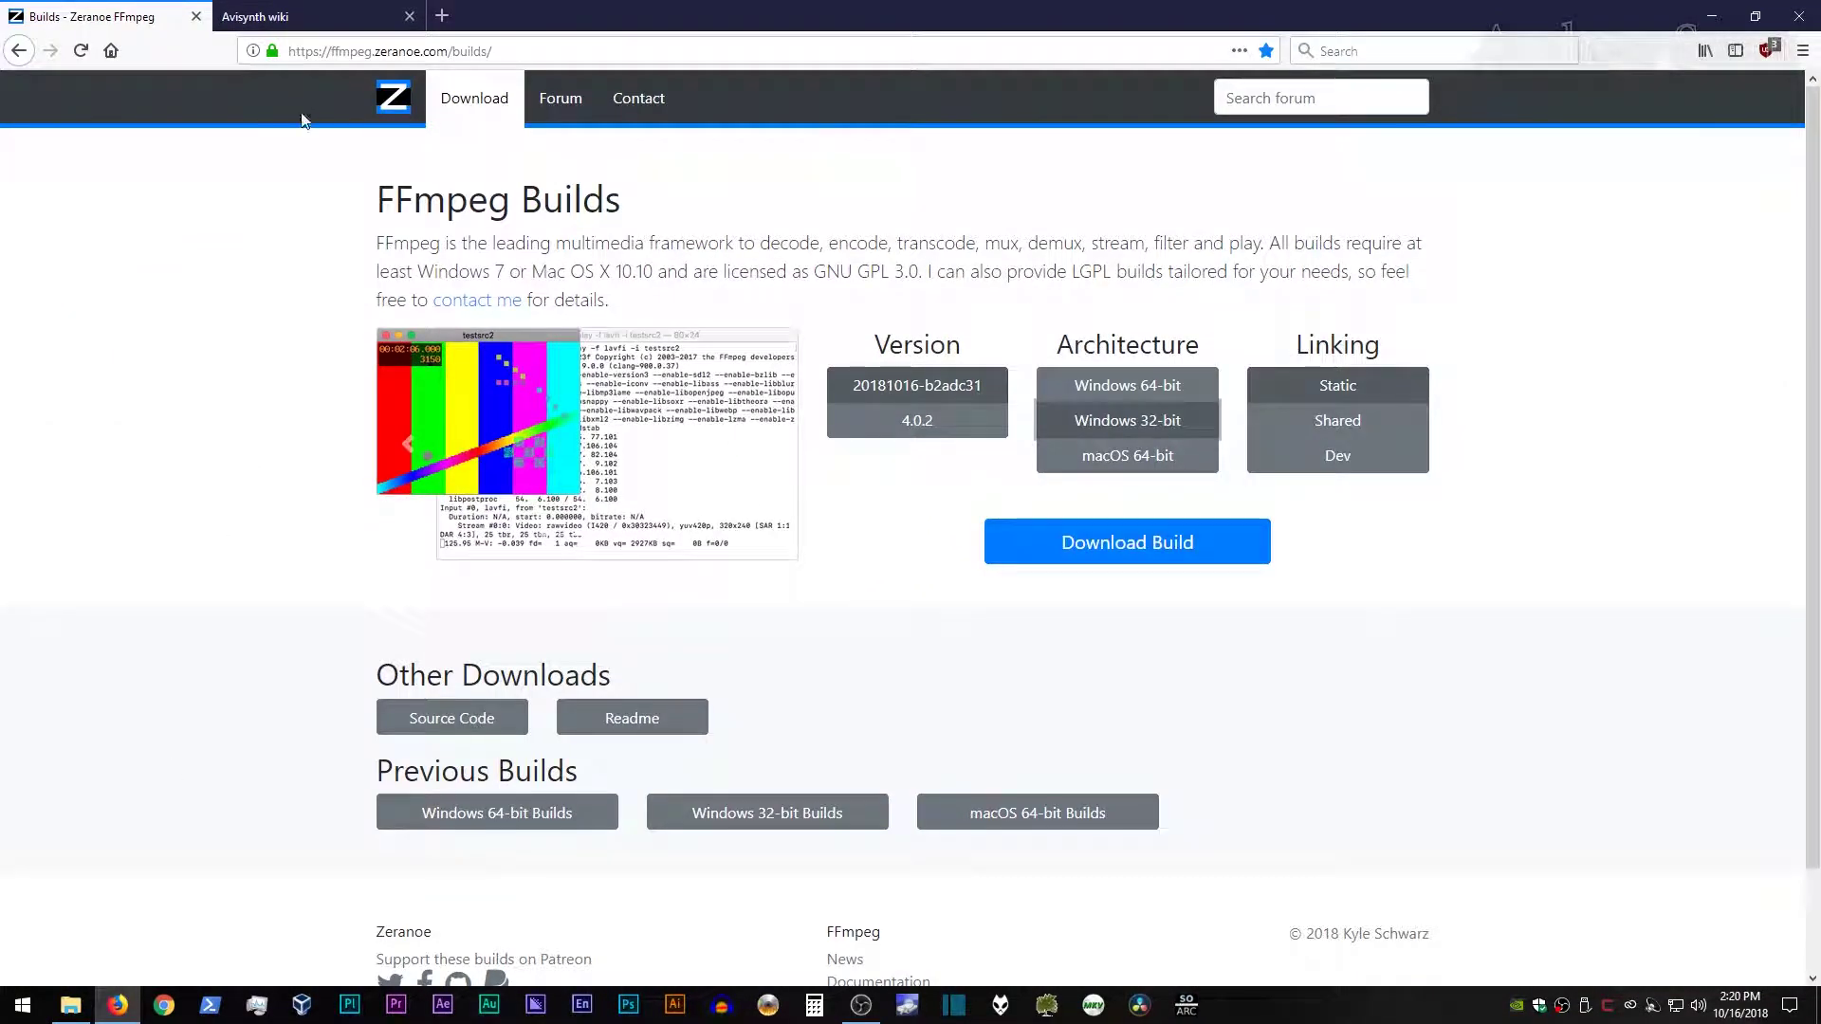
click(285, 21)
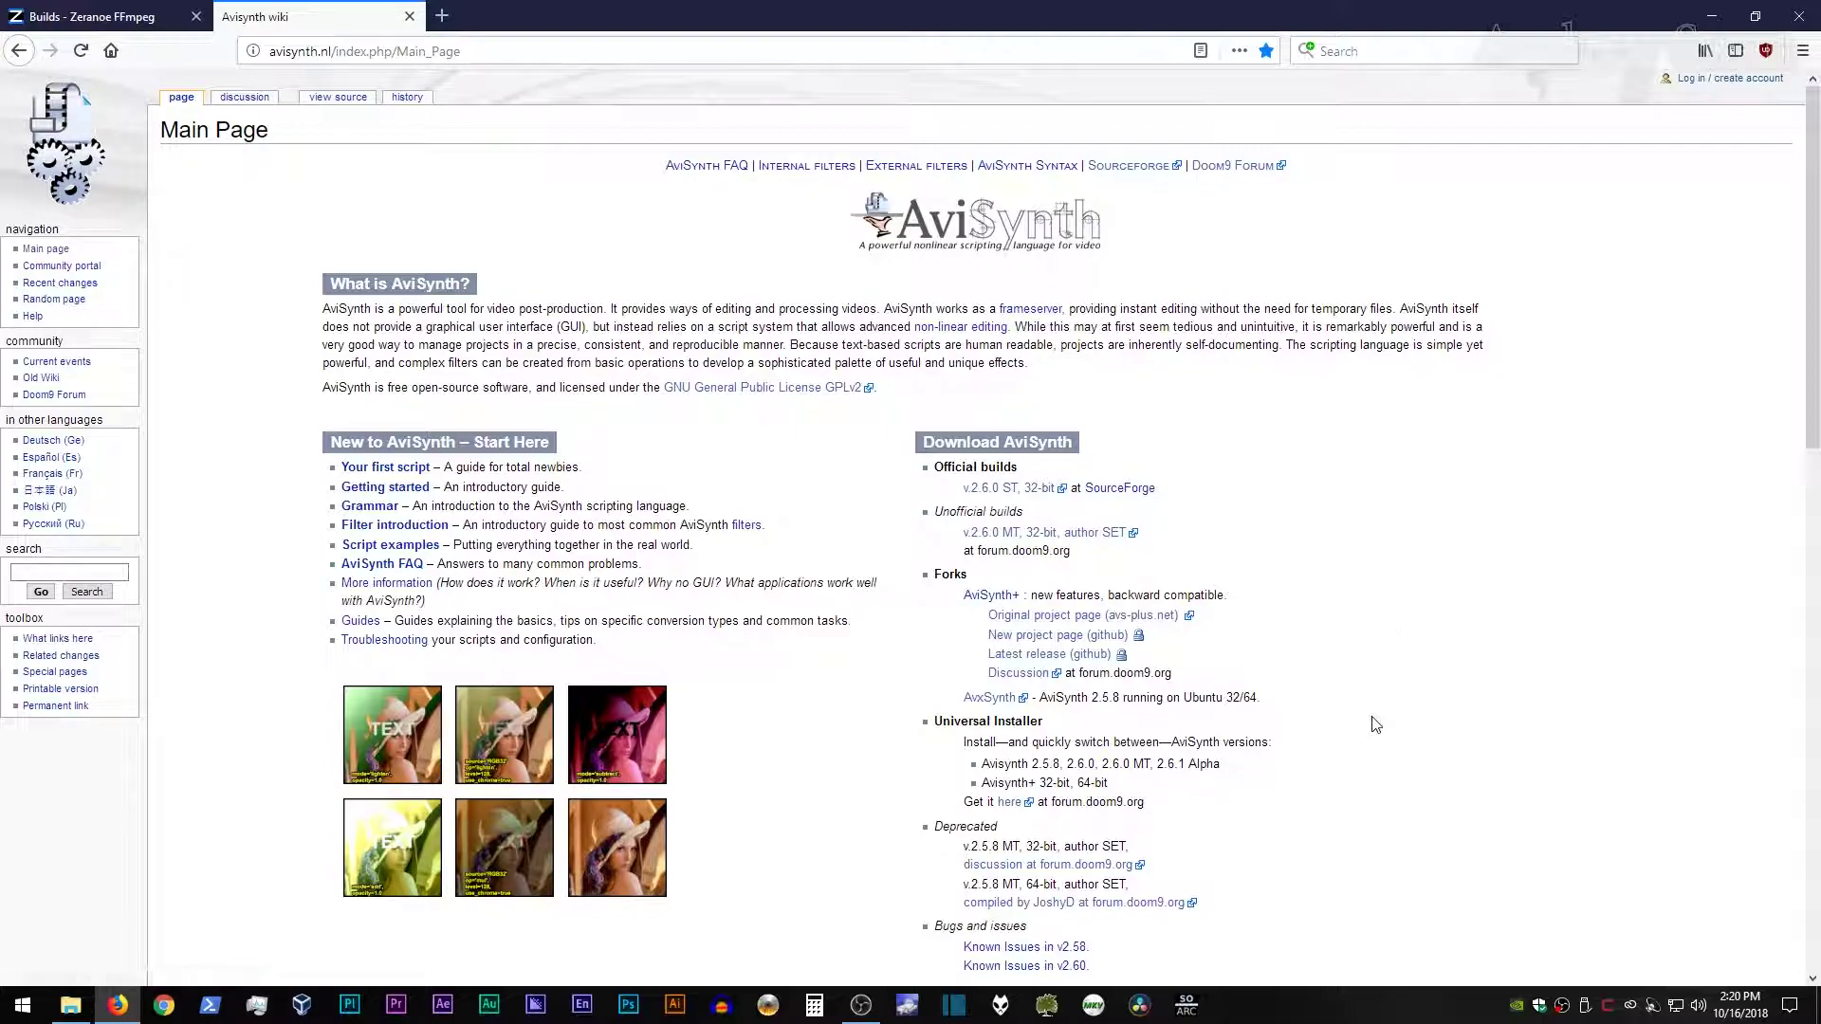
scroll(1375, 725, down, 2)
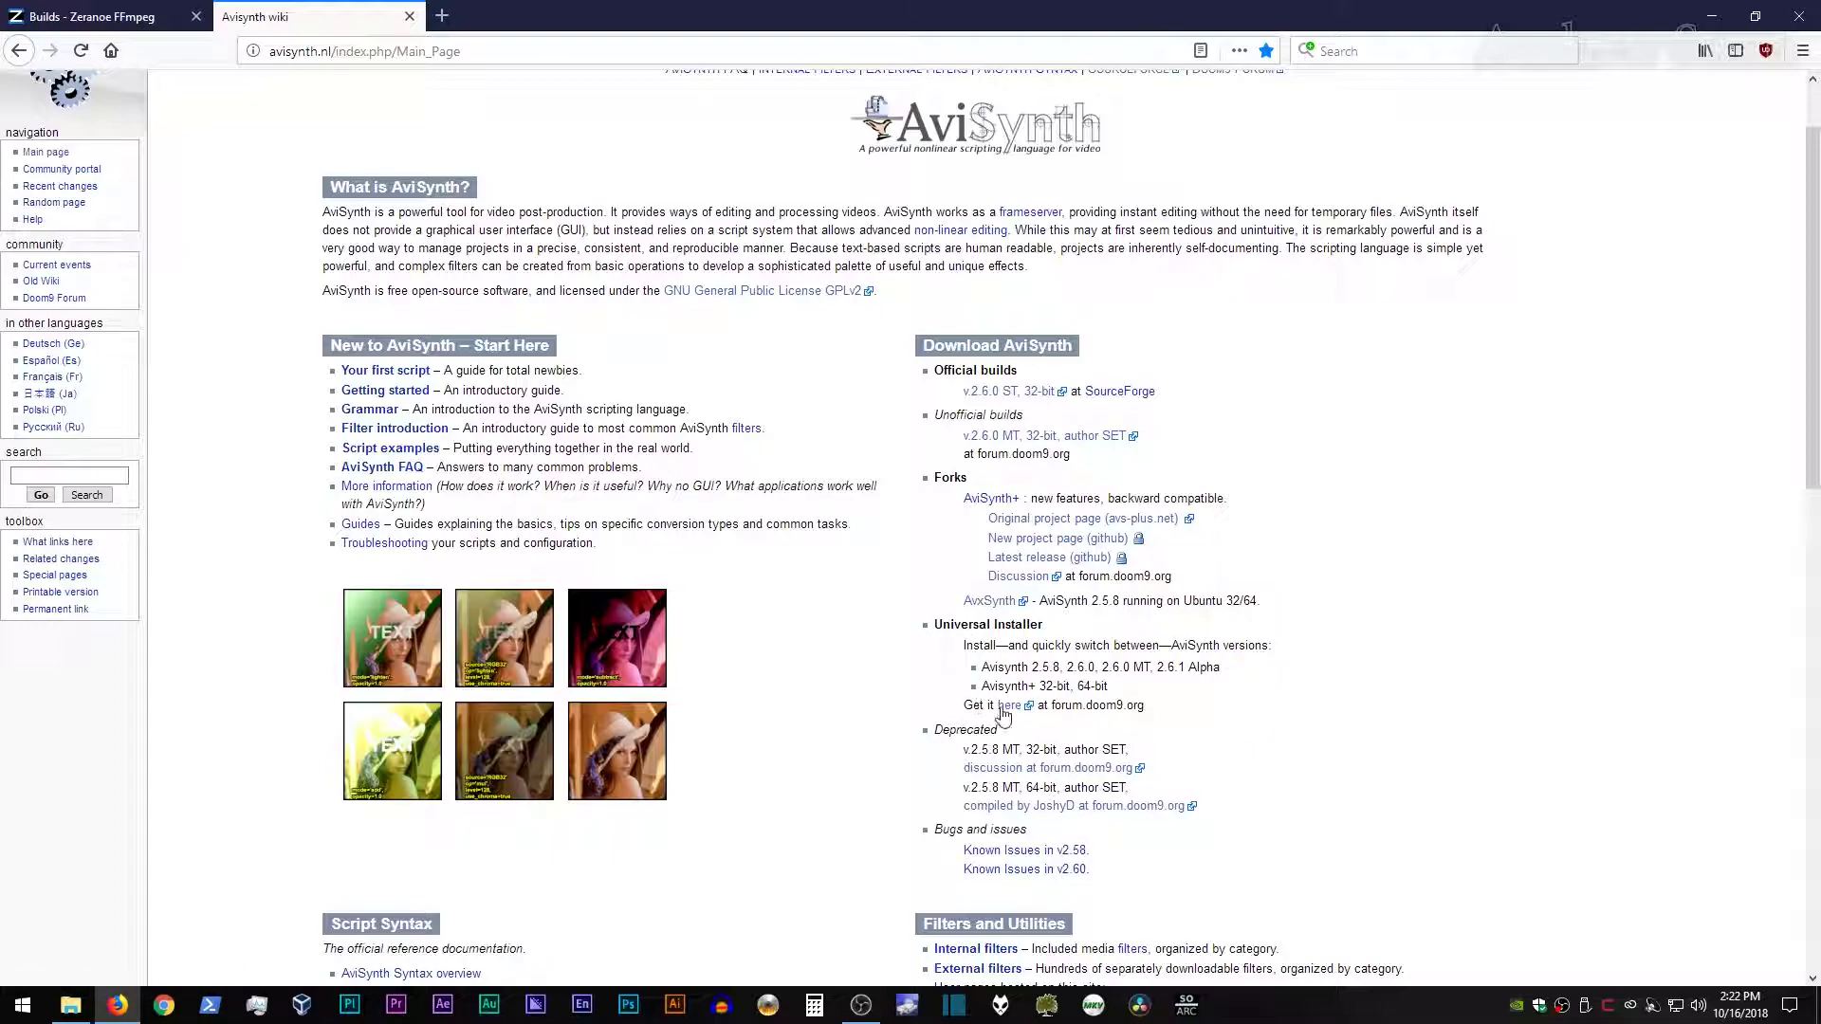
Download UniversalAvisynthInstaller_2018-07-04.7z via the Universal Installer thread's Download link, then minimize Firefox
click(1010, 706)
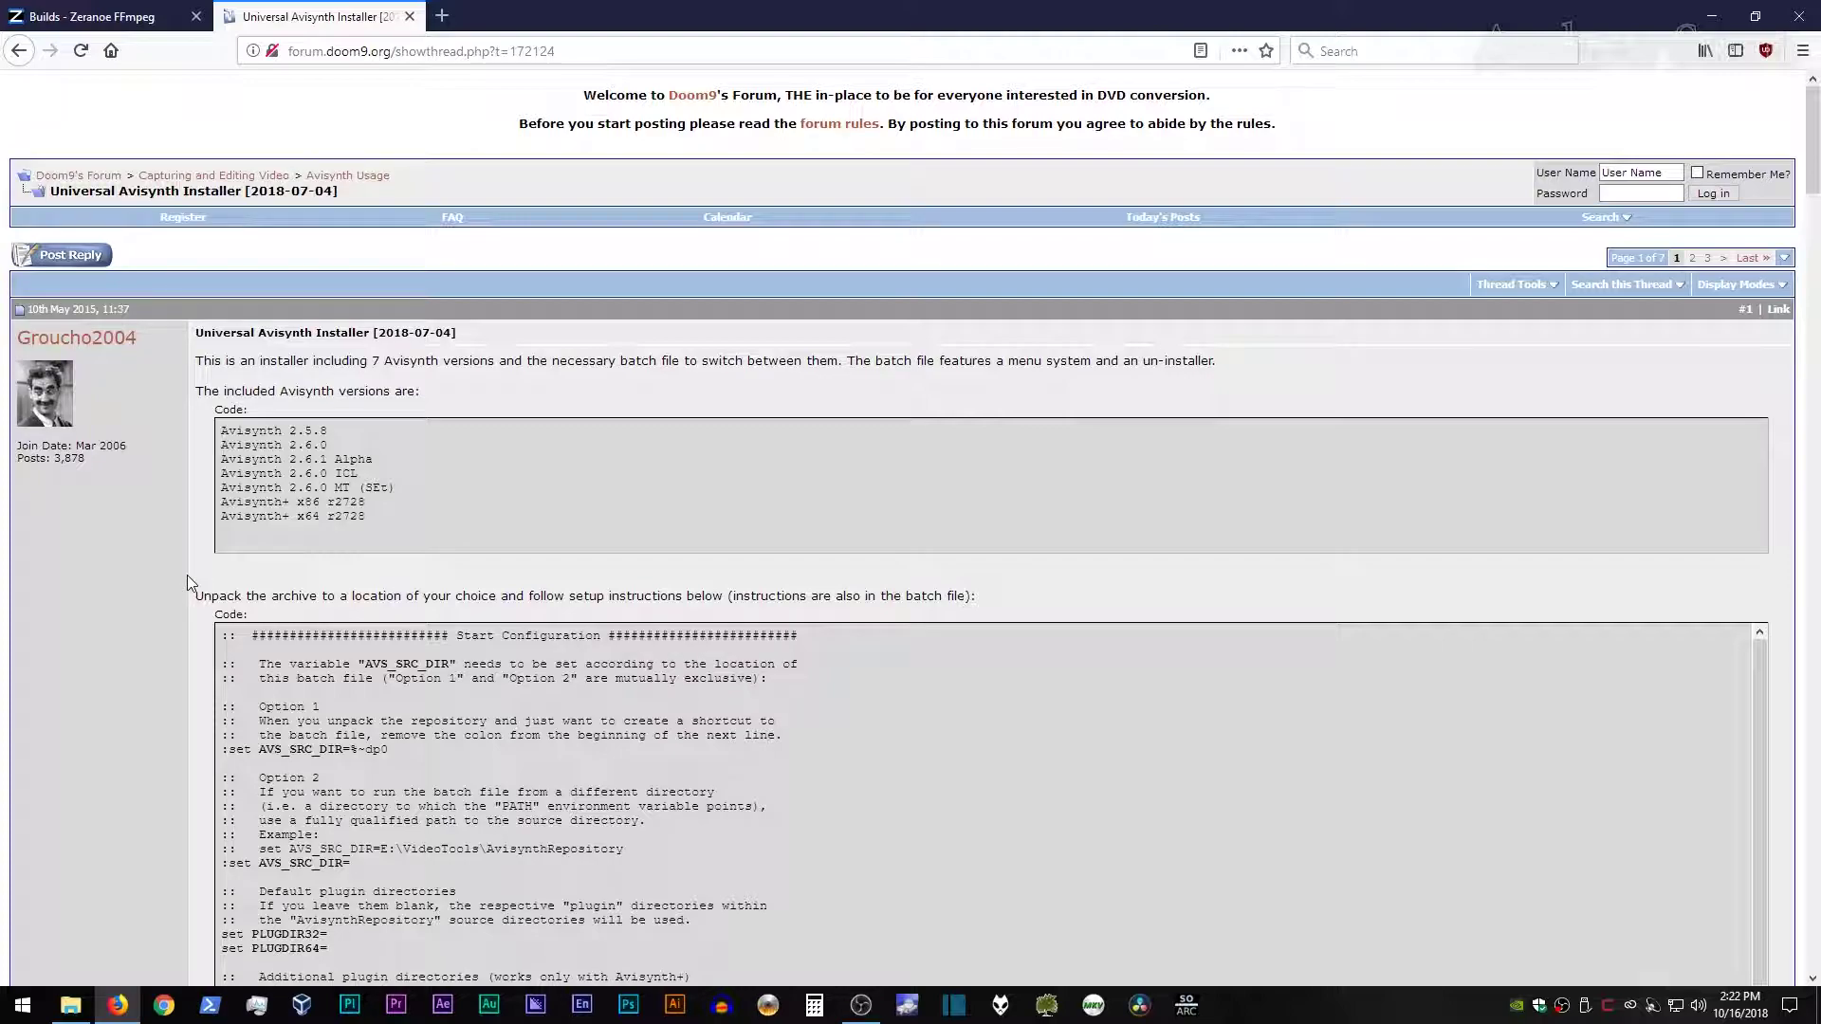
scroll(185, 572, down, 3)
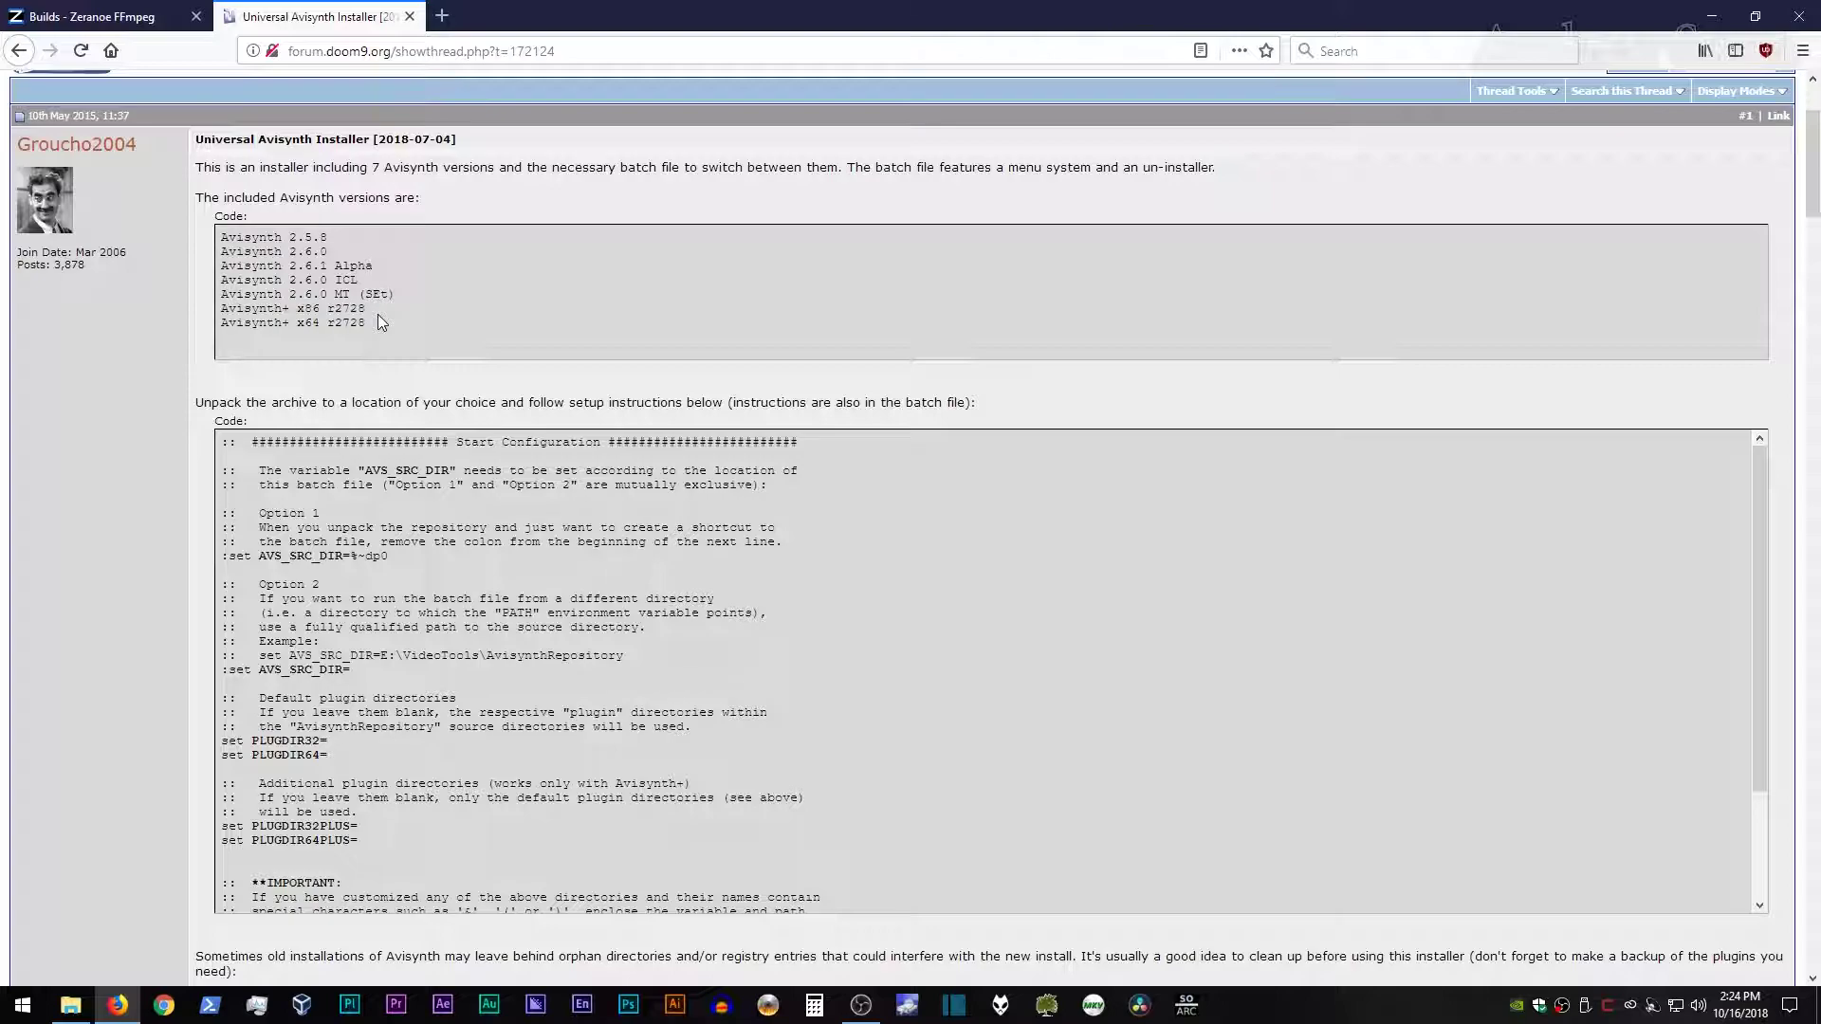
scroll(381, 322, down, 7)
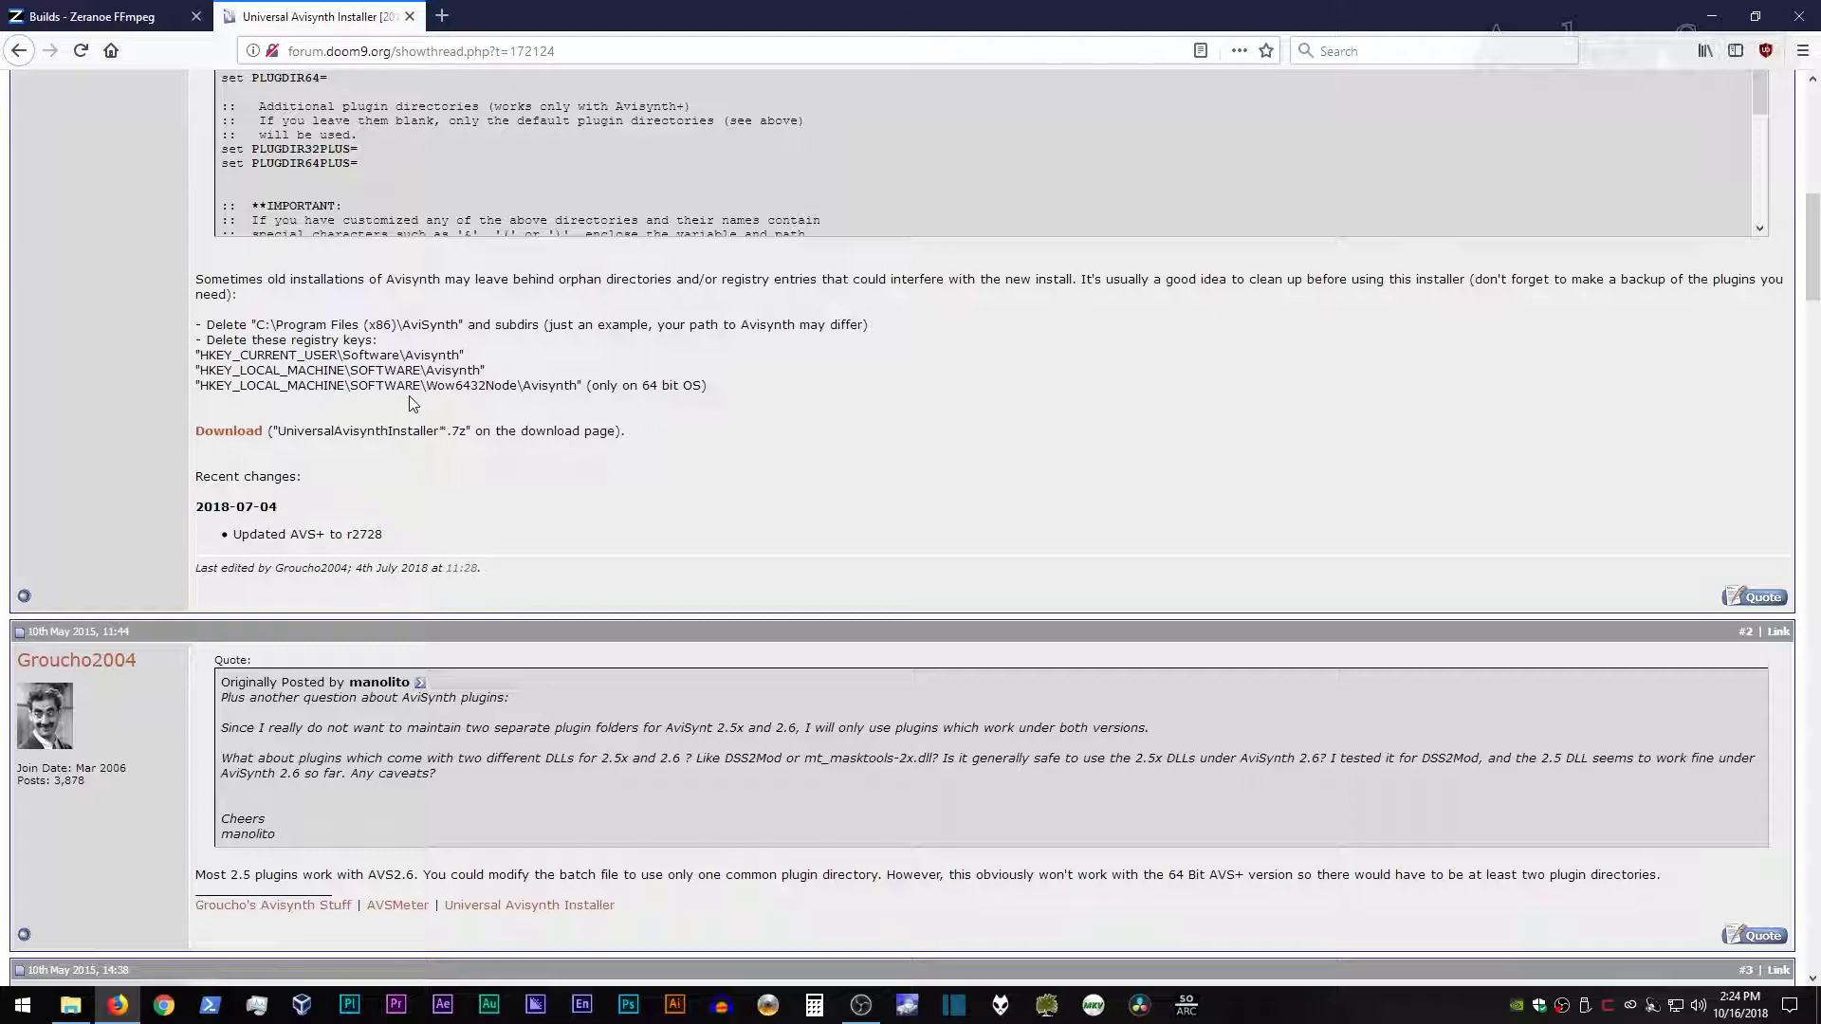
click(218, 434)
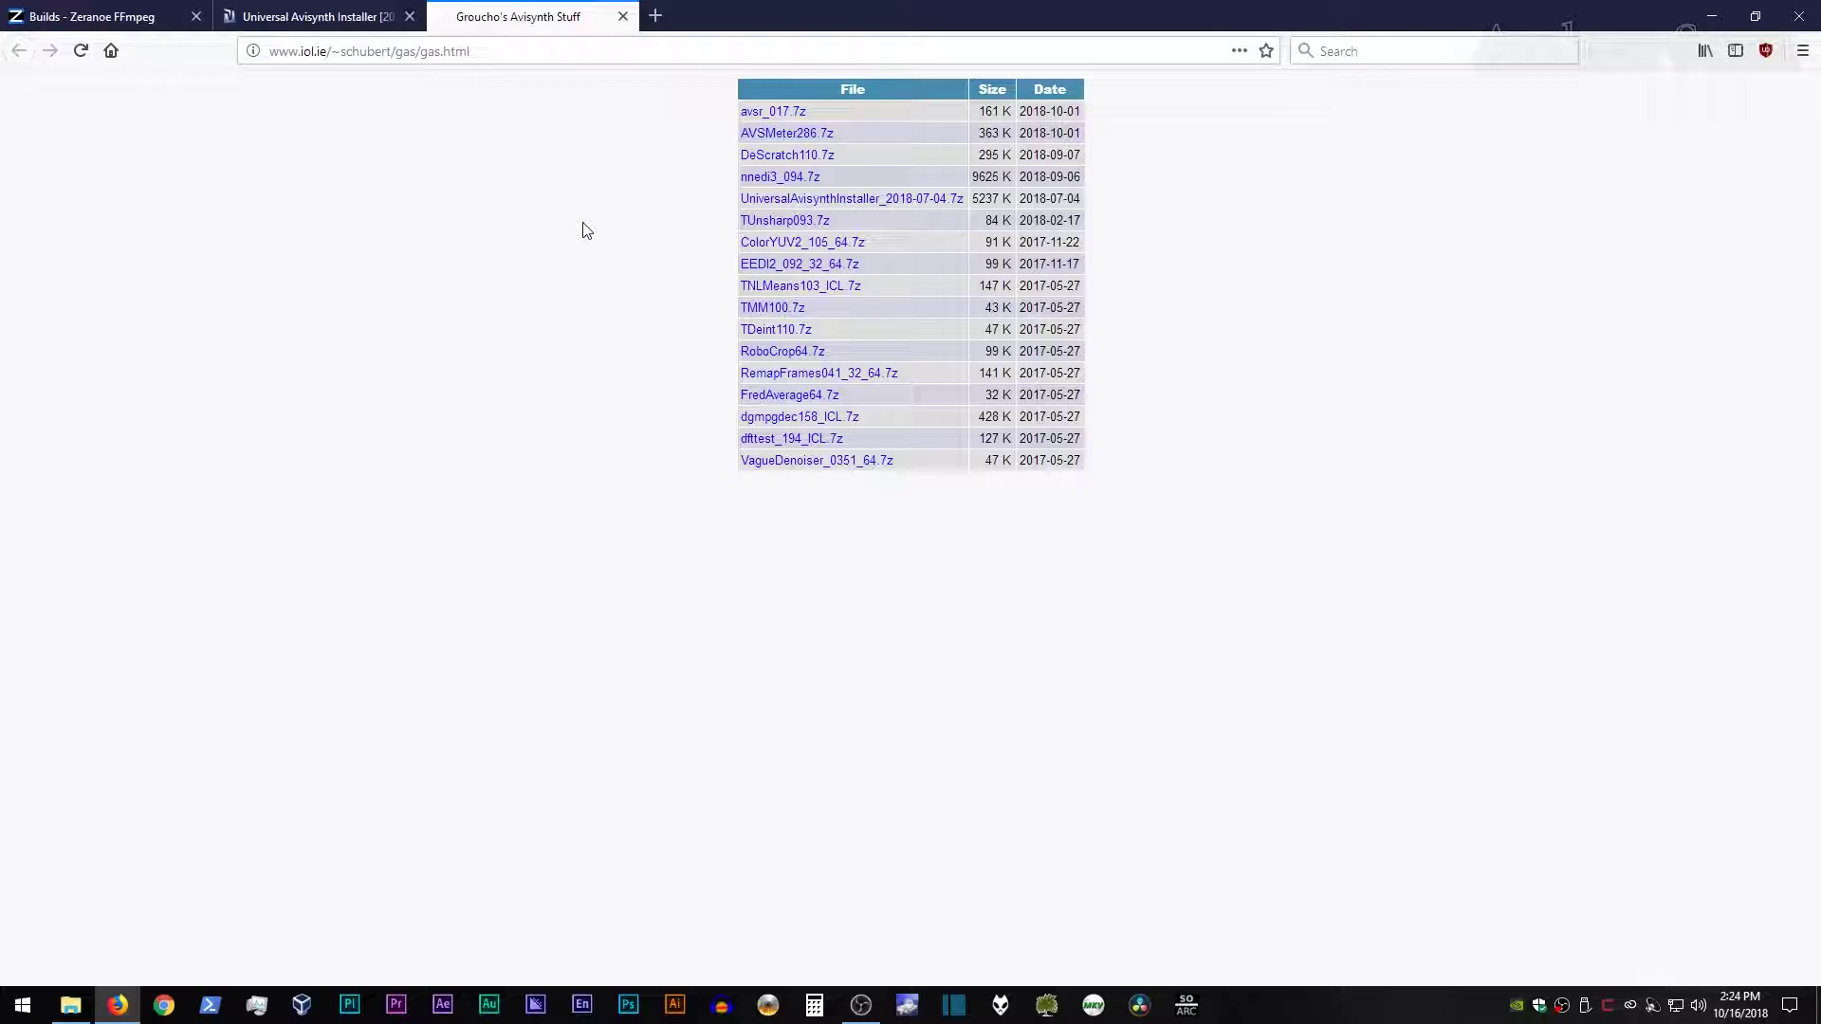
click(1703, 19)
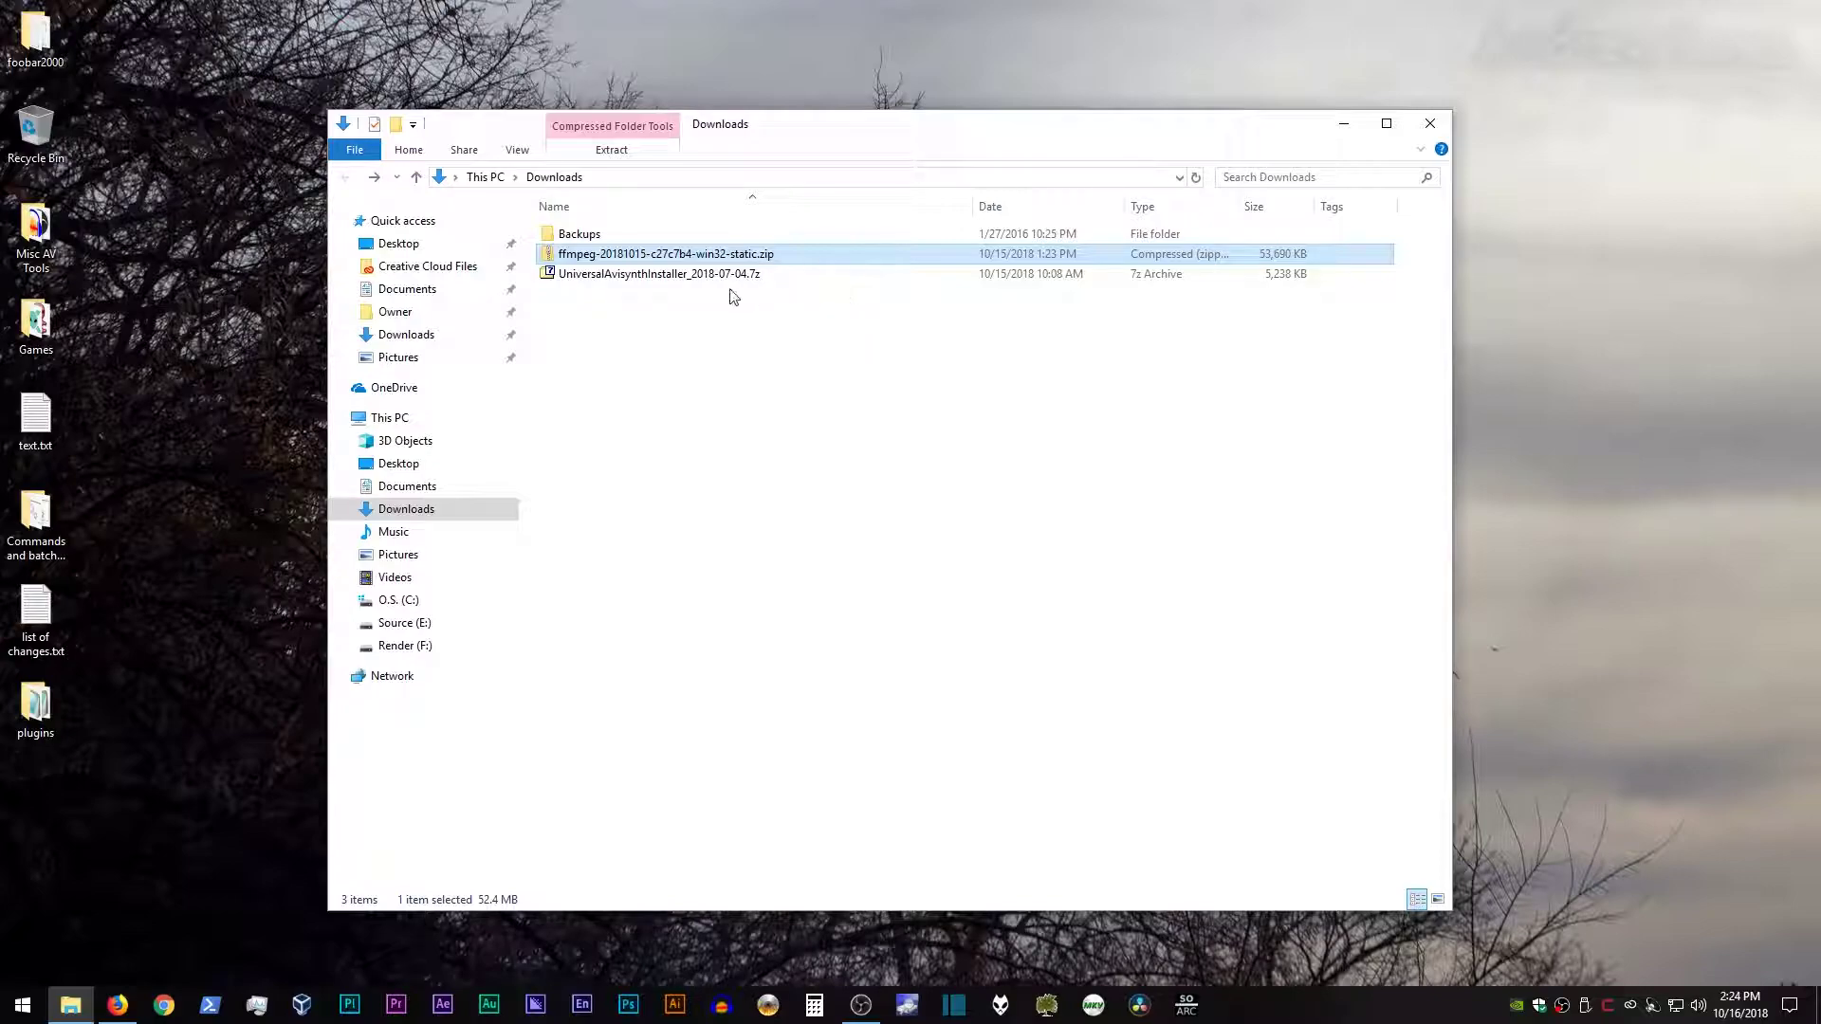
Open UniversalAvisynthInstaller_2018-07-04.7z in 7-Zip, browse AvisynthRepository, then return to root with Downloads in front
double_click(623, 281)
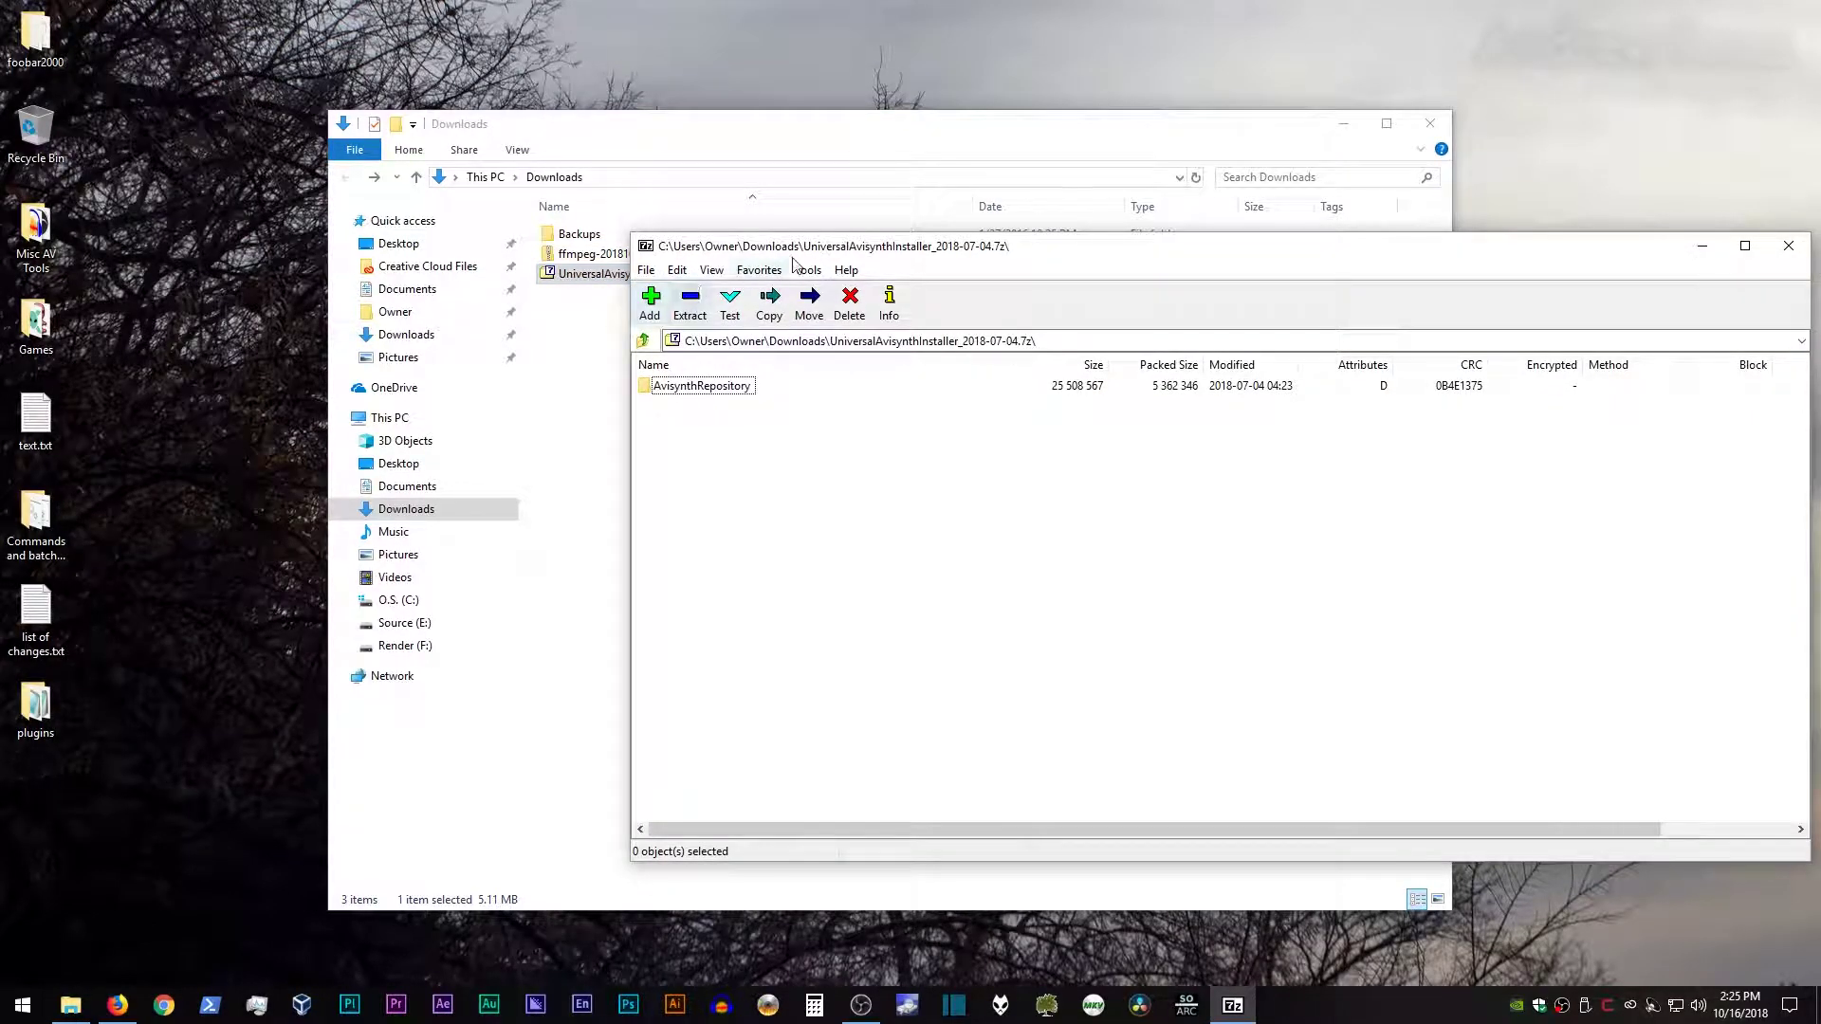
drag(817, 248, 388, 228)
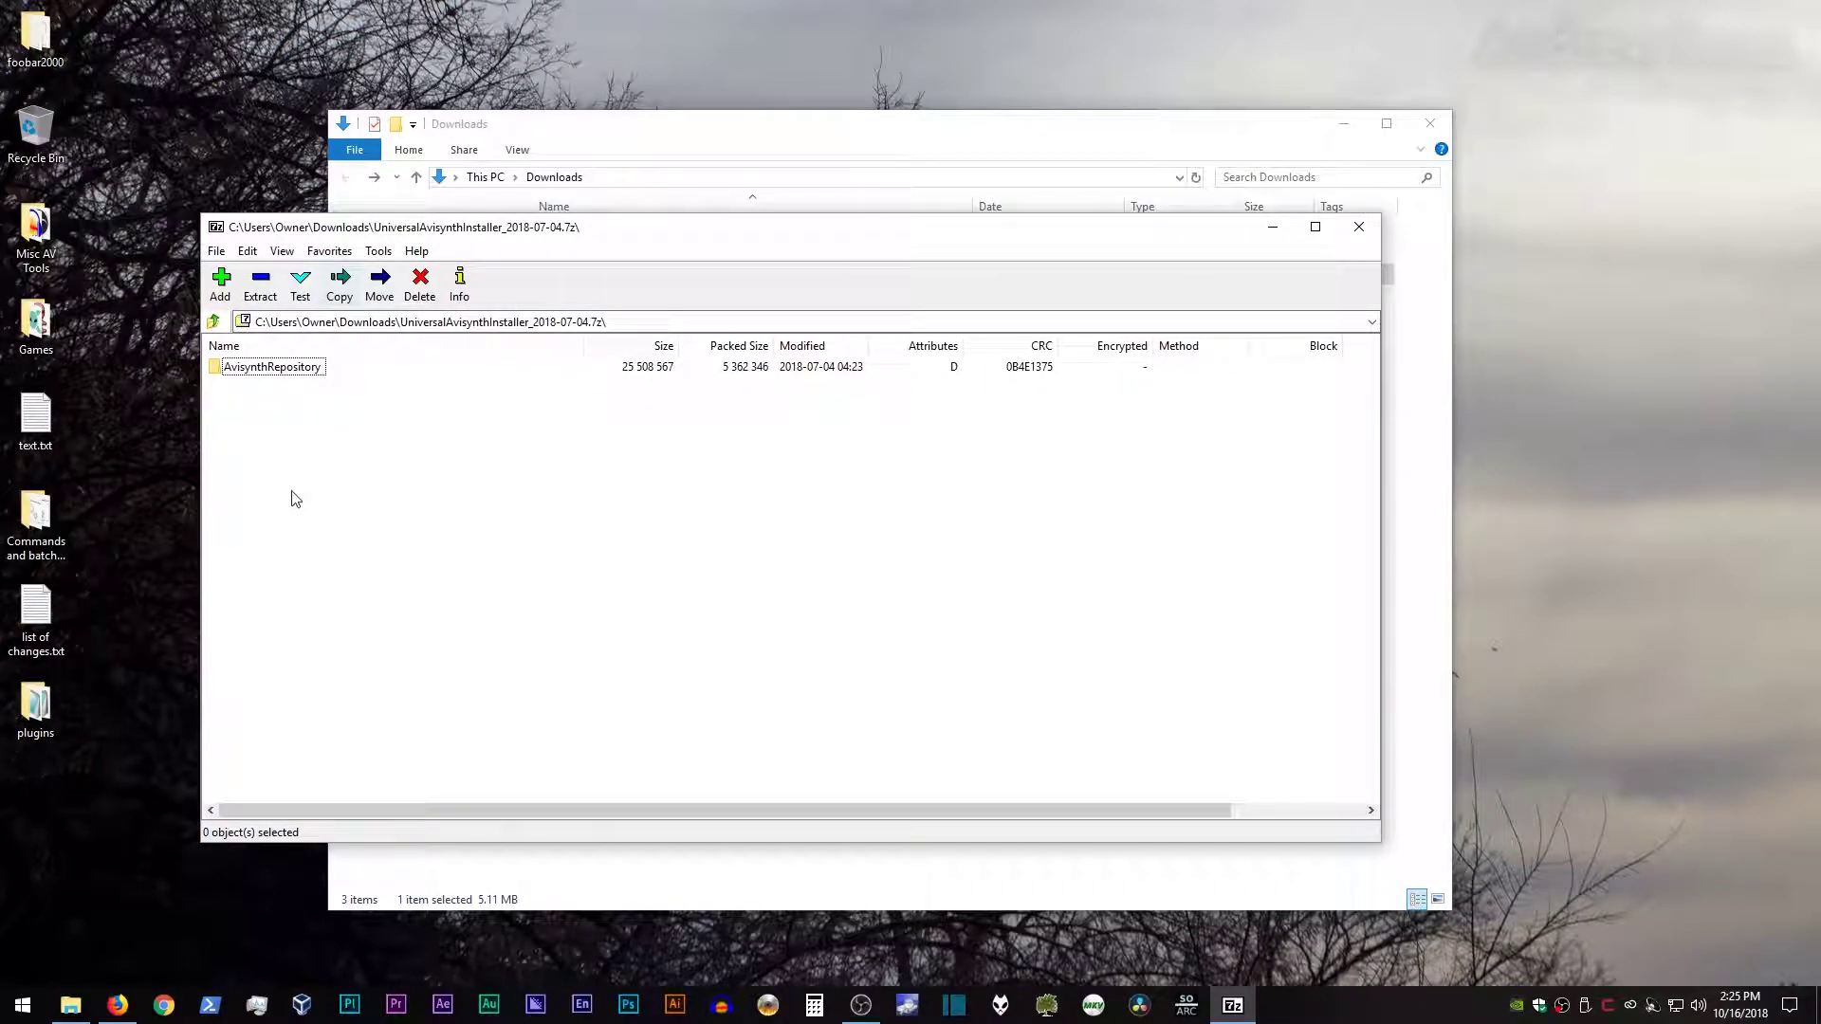
double_click(285, 374)
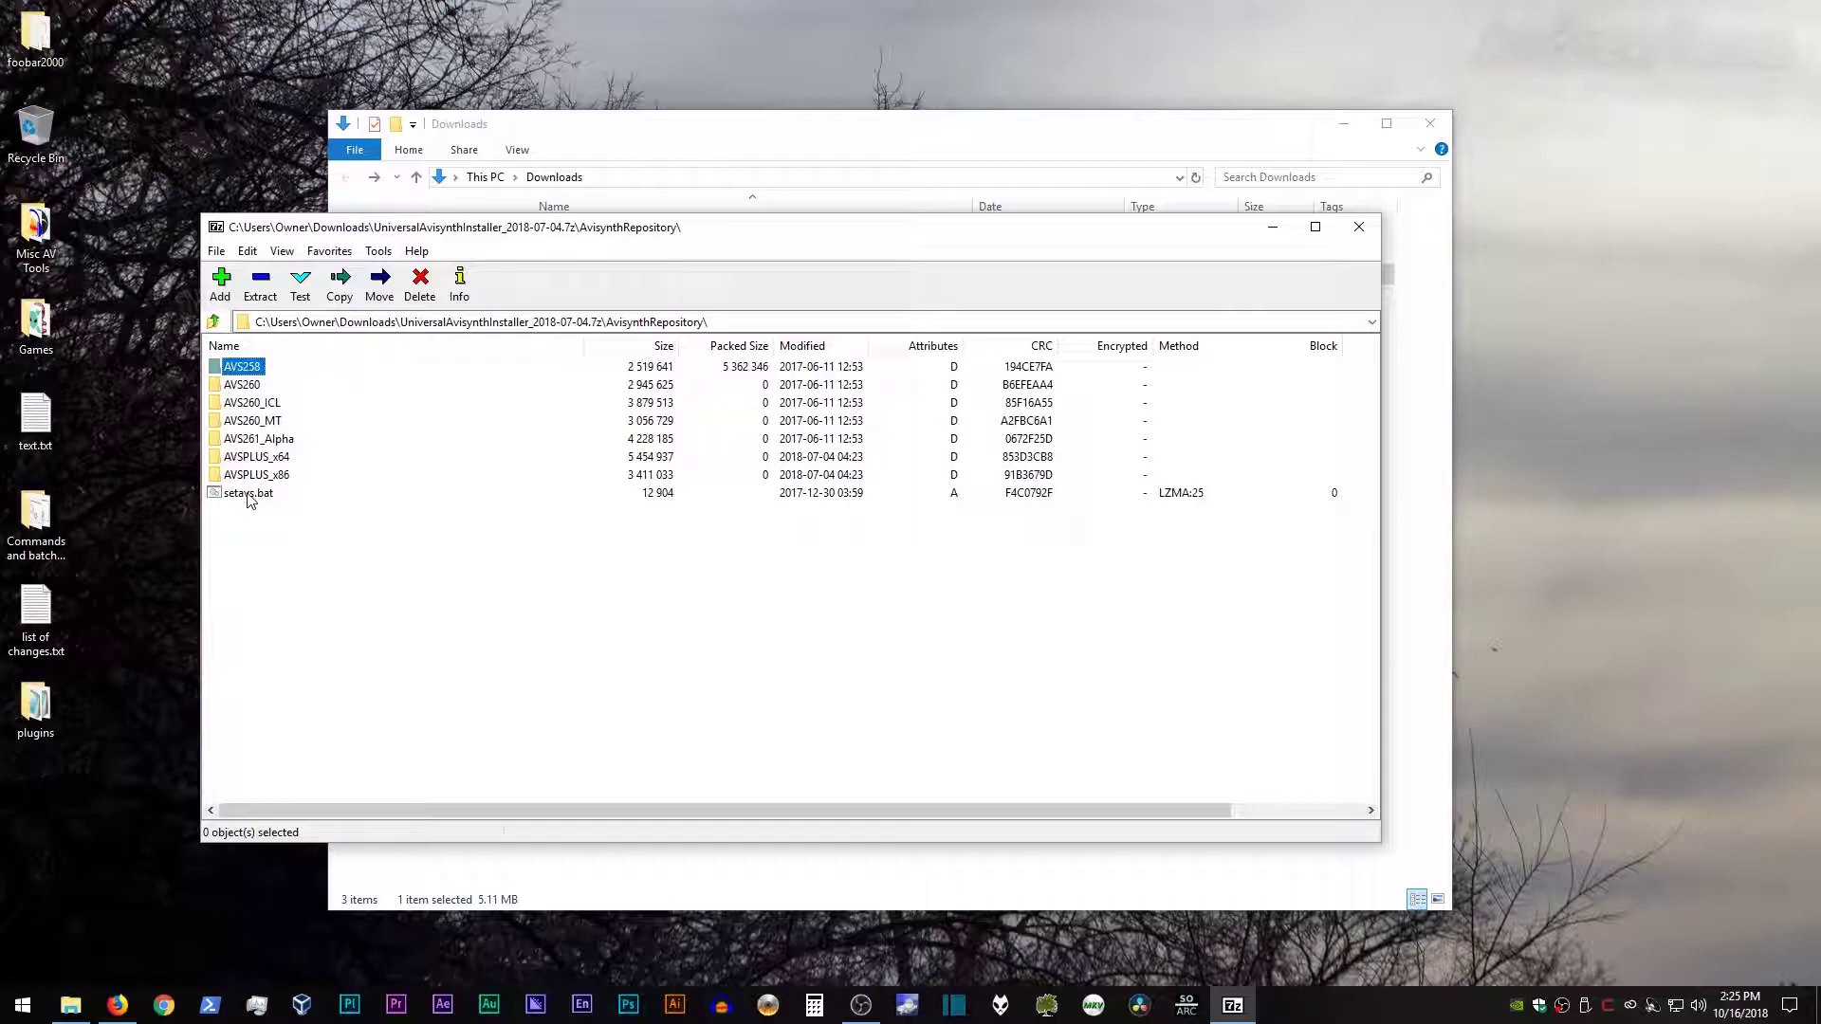
click(213, 321)
drag(311, 237, 942, 242)
click(710, 408)
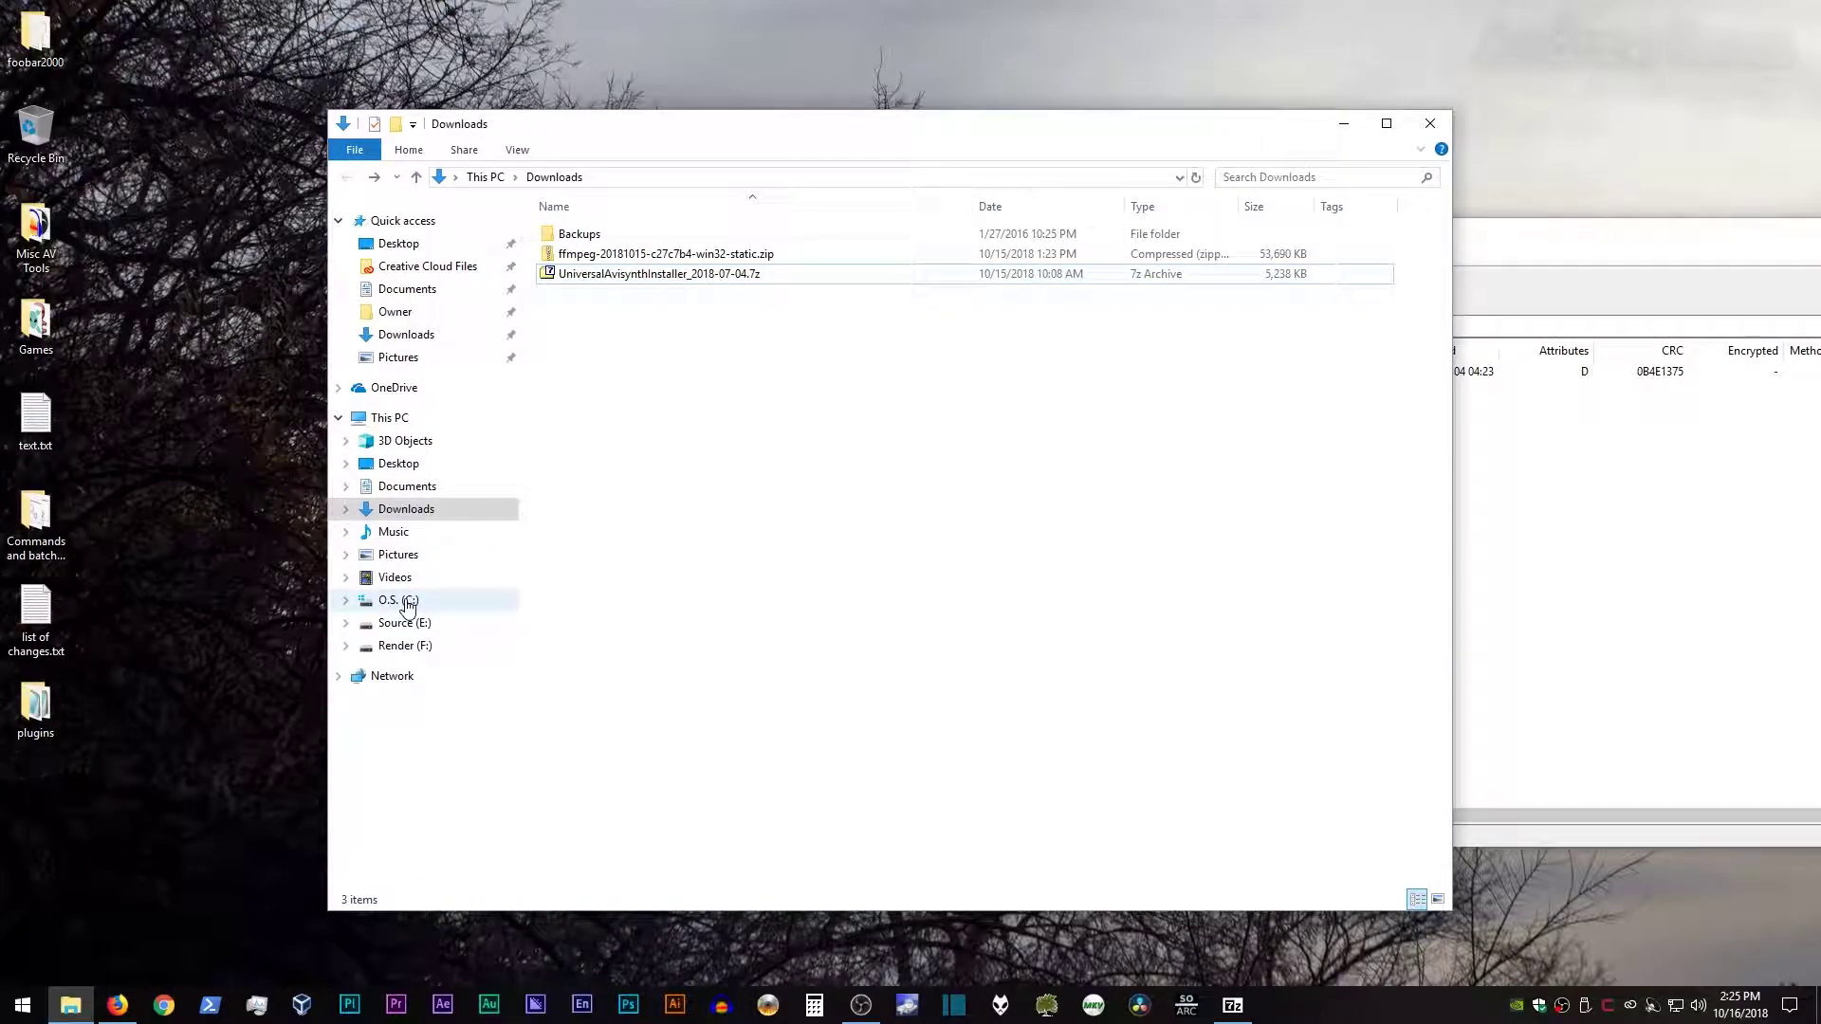
Show C: beside the 7-Zip window and drag AvisynthRepository onto the C: root
click(408, 602)
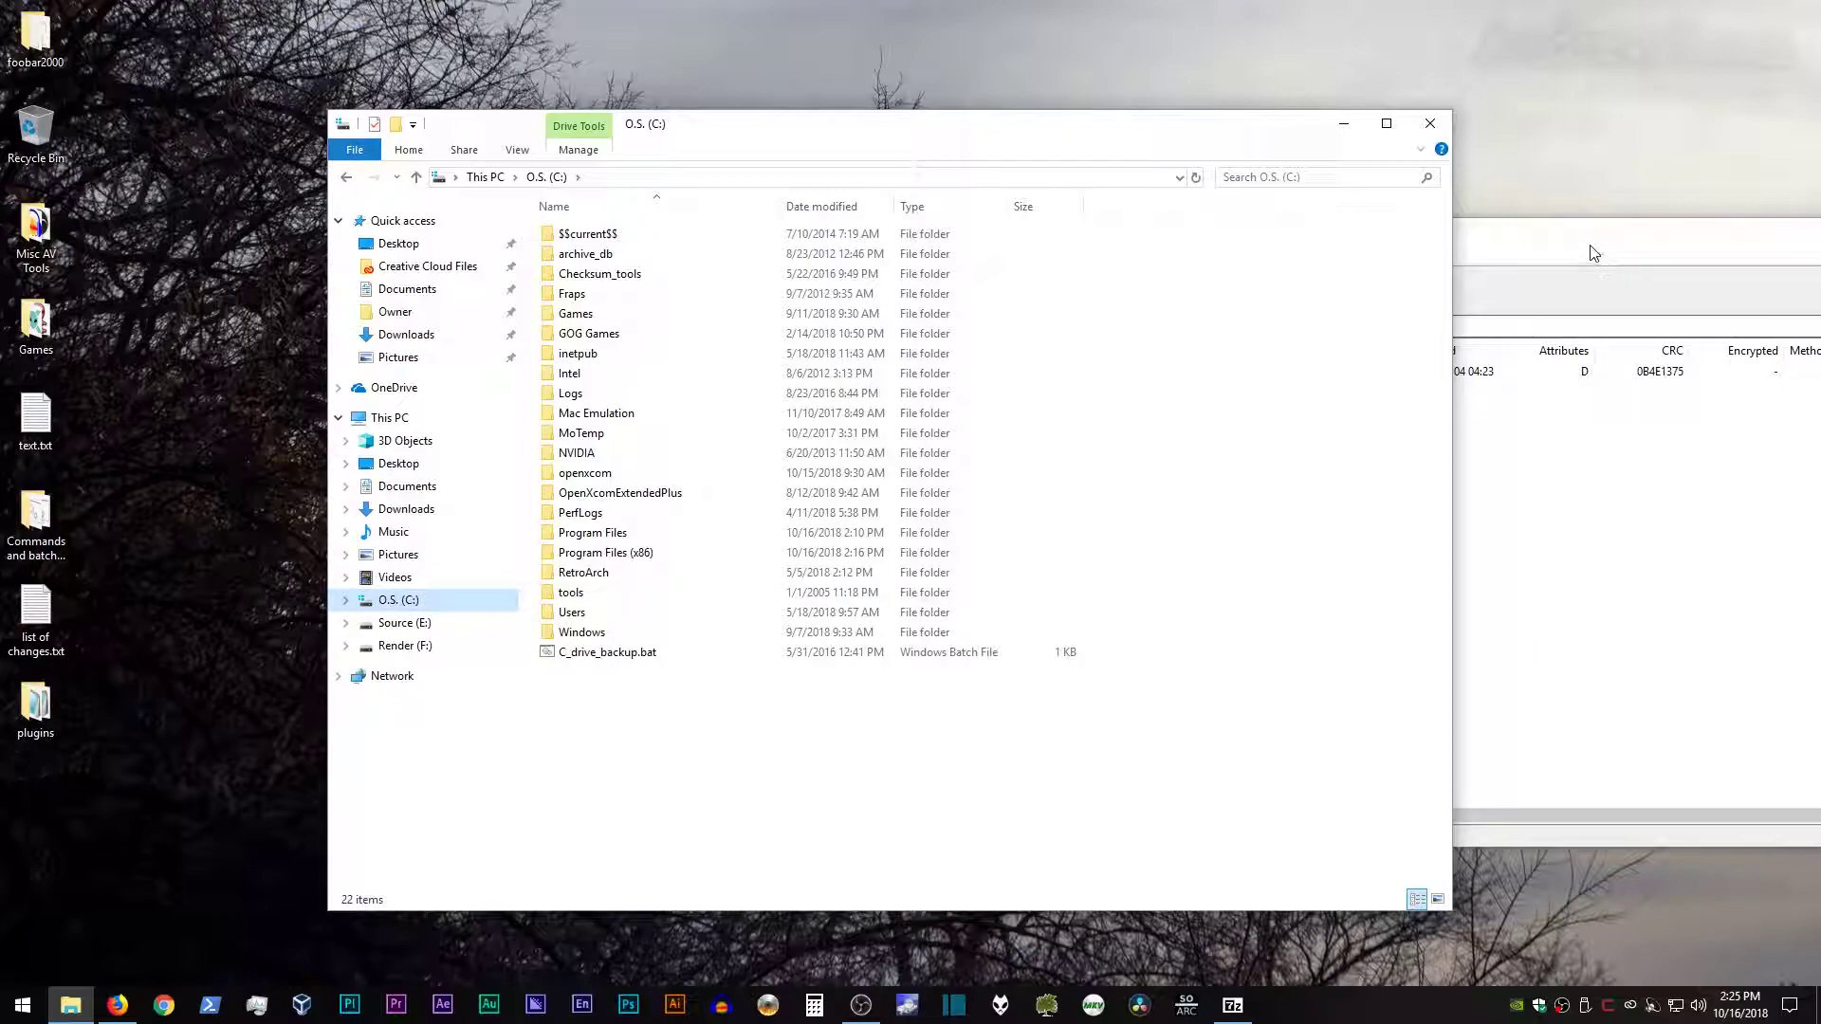
drag(1593, 252, 1499, 247)
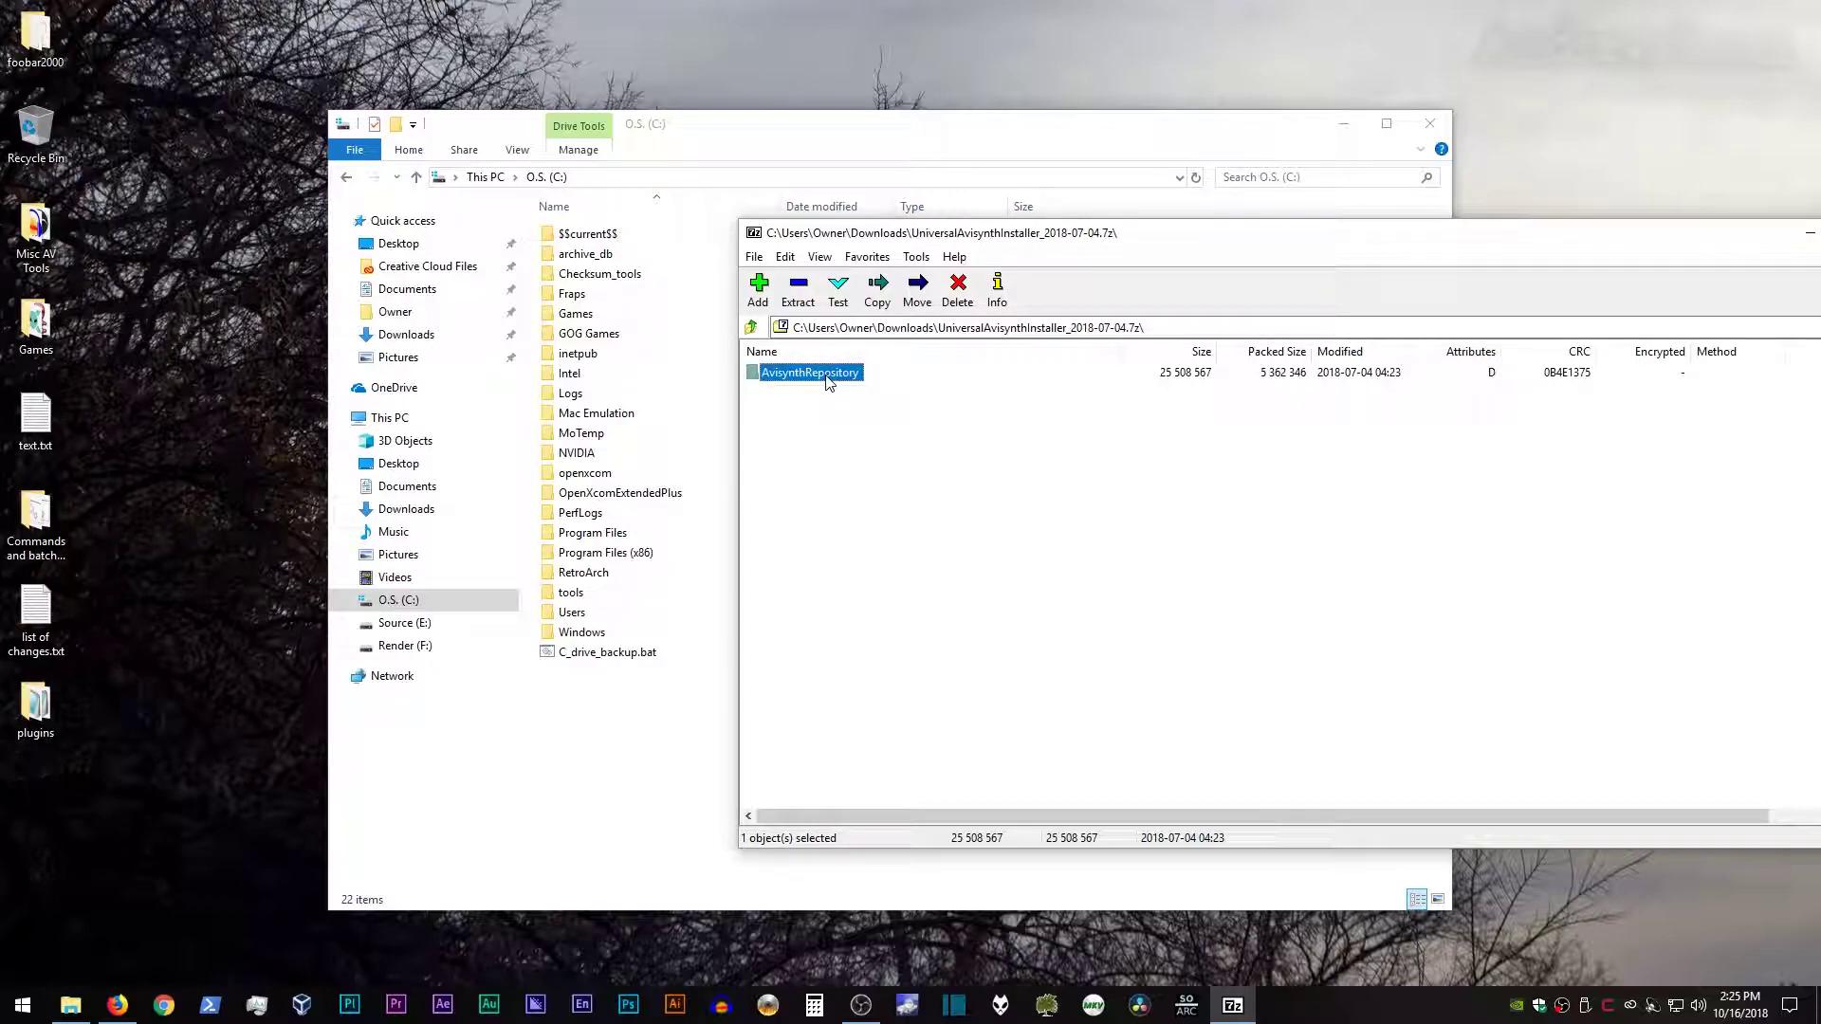
drag(828, 380, 585, 695)
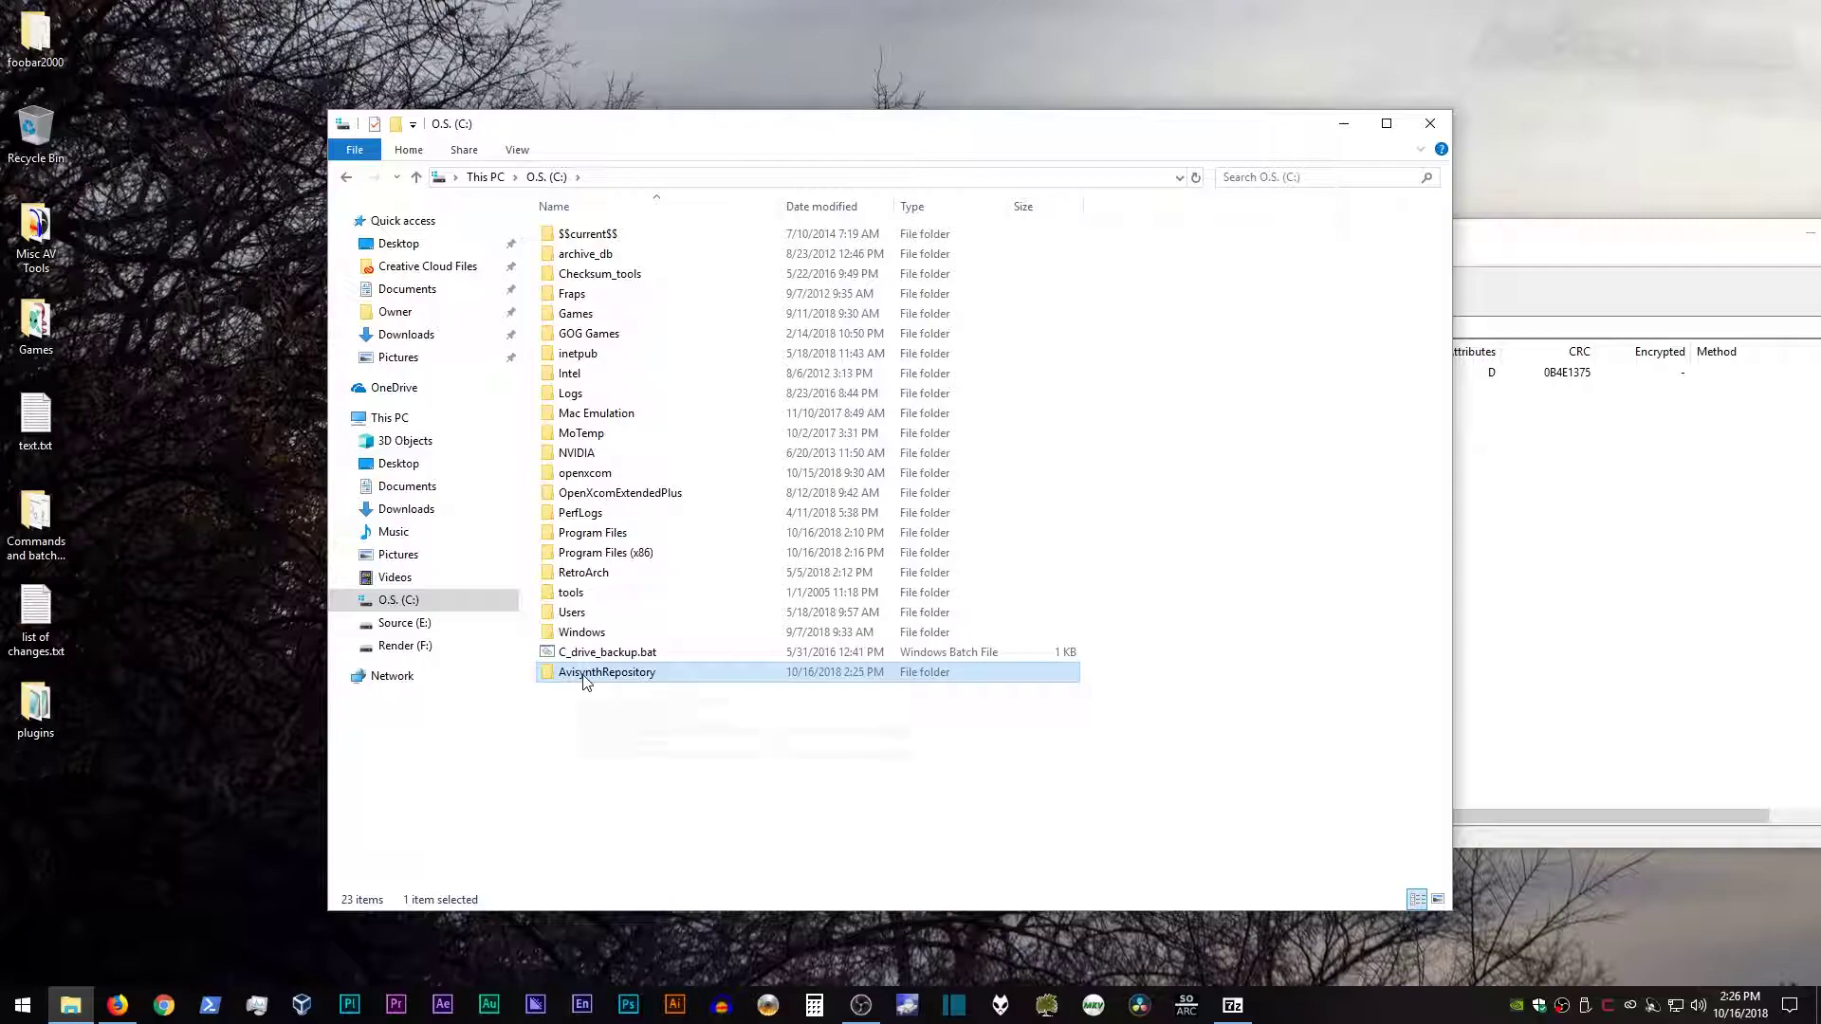
Open C:\AvisynthRepository, edit setavs.bat in Notepad, and scroll to the Option 1/Option 2 AVS_SRC_DIR lines
double_click(585, 675)
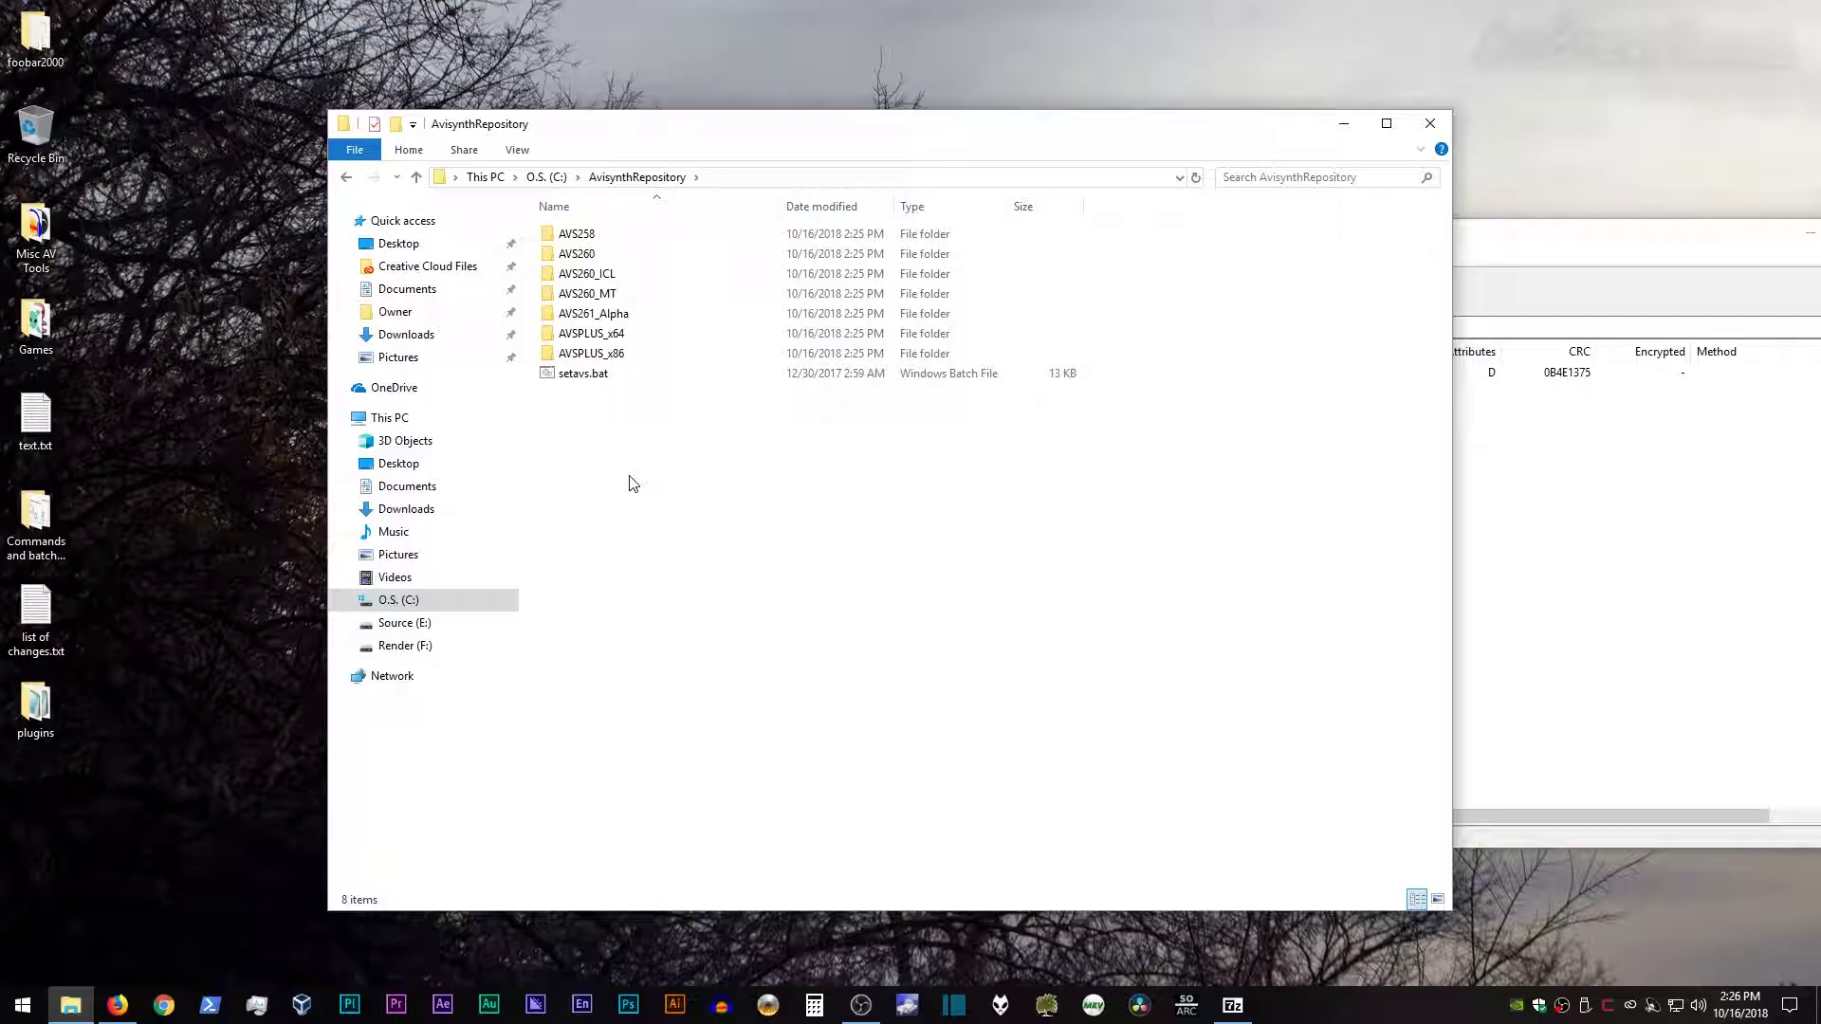
right_click(586, 377)
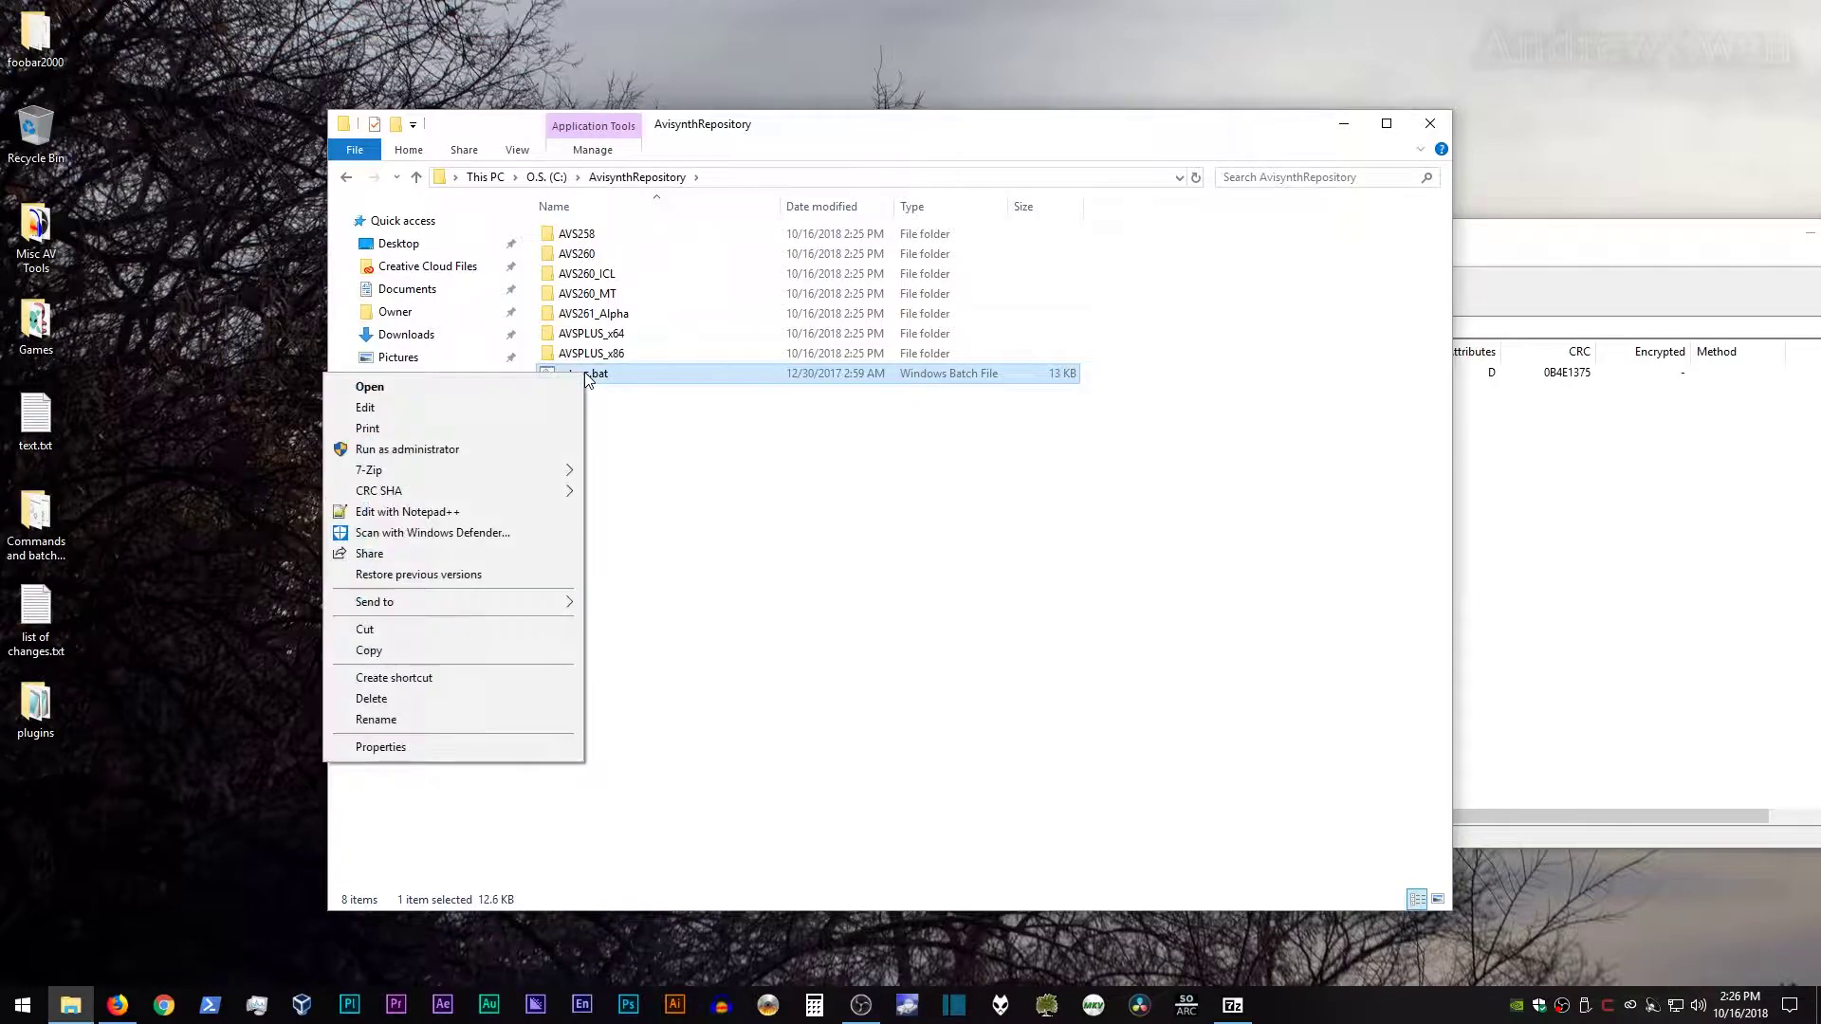
click(503, 420)
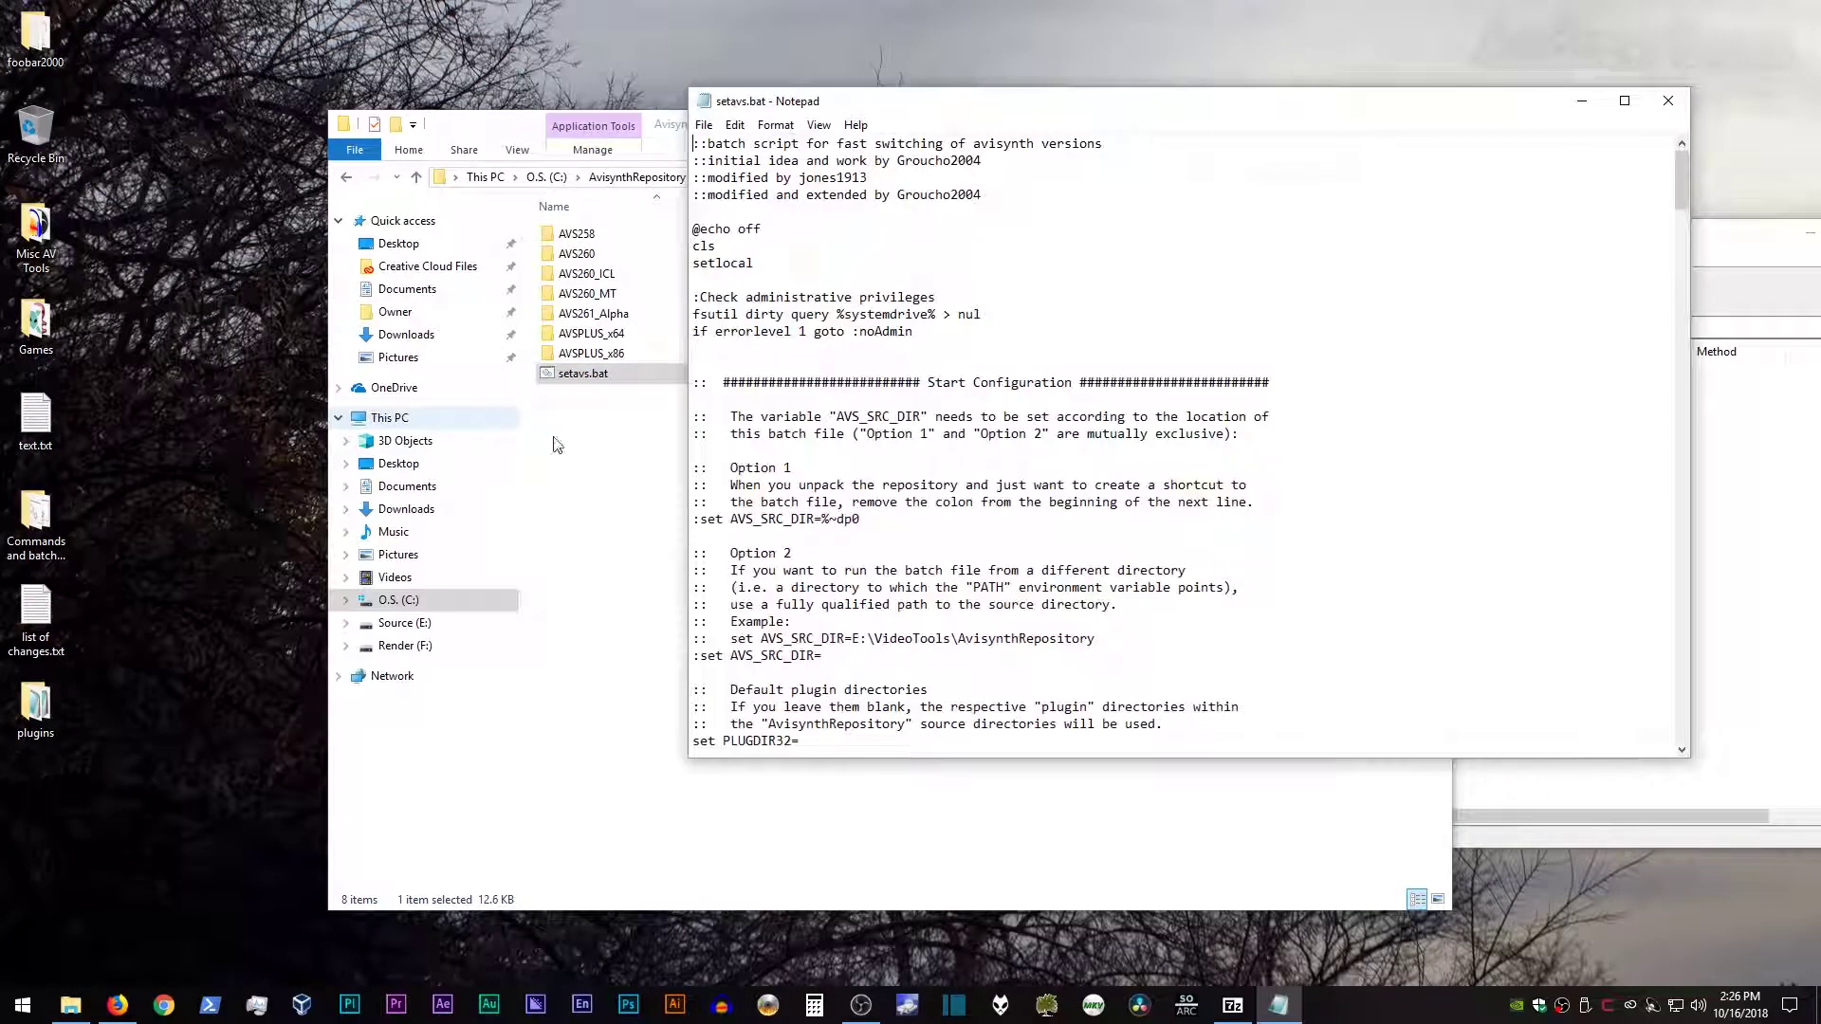
drag(890, 105, 510, 88)
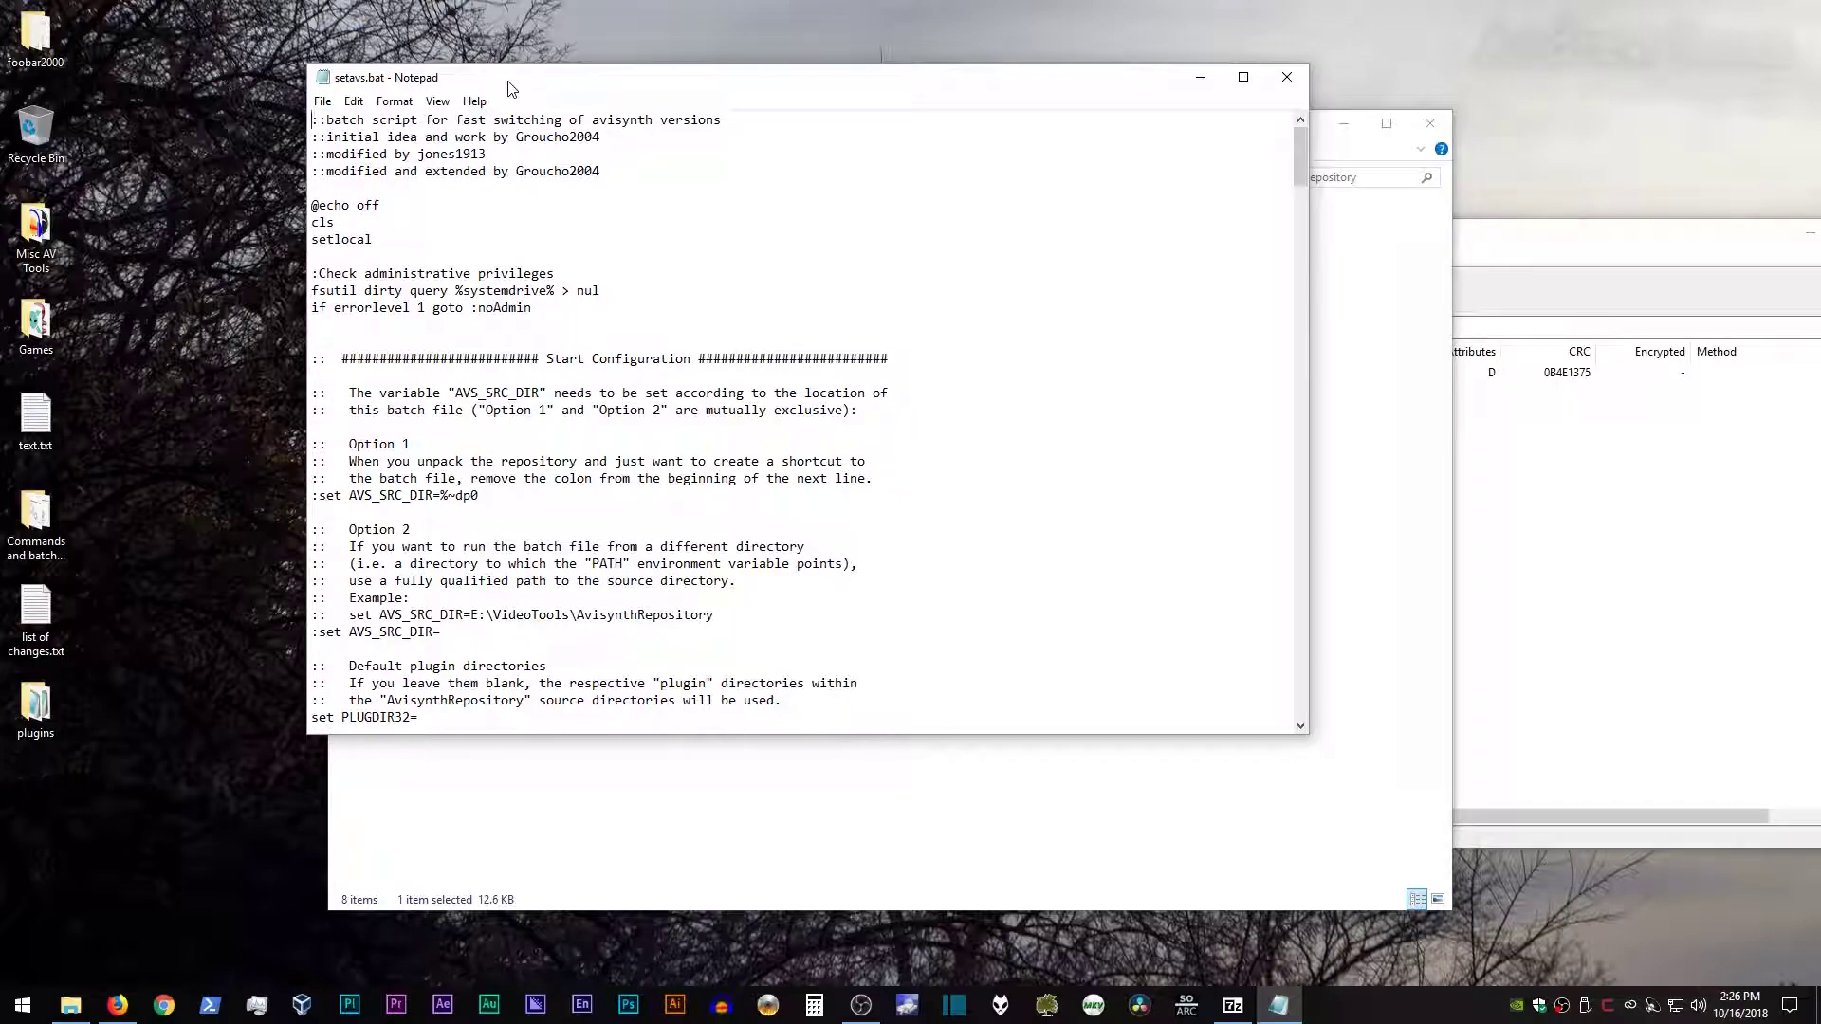
drag(1301, 155, 1257, 137)
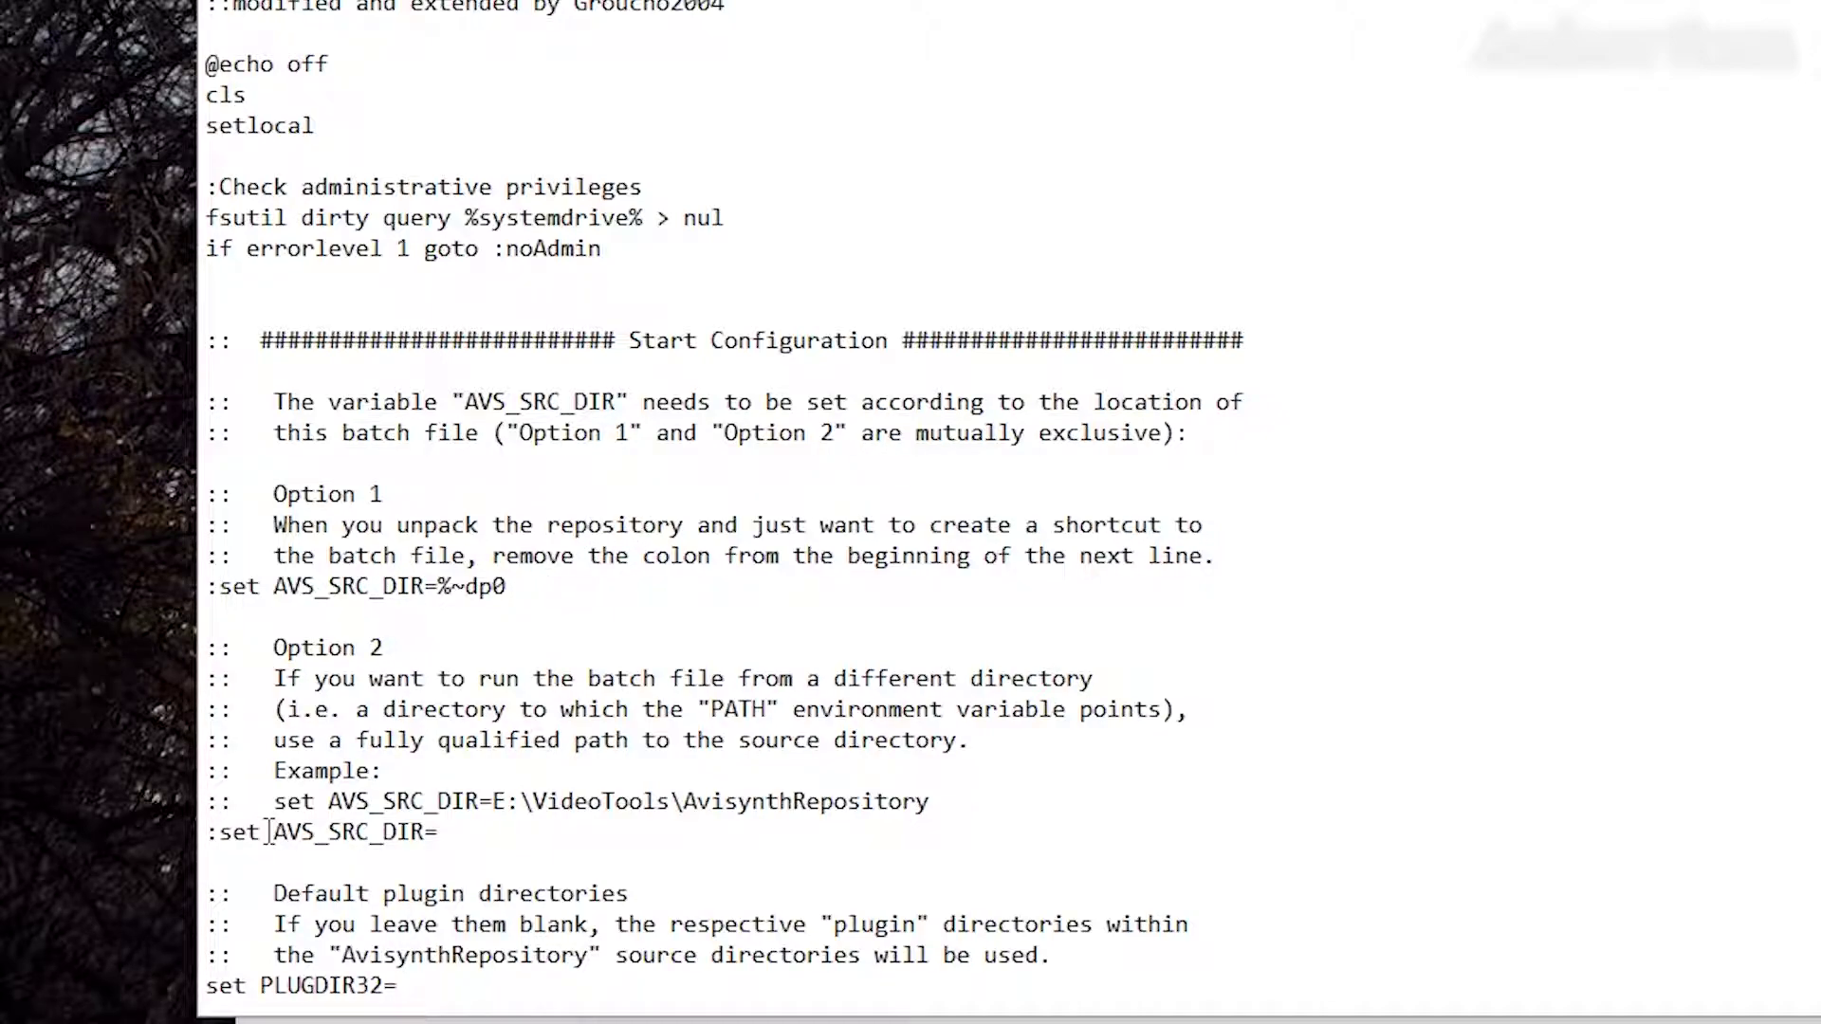
Delete the colon before set AVS_SRC_DIR=%~dp0, then save setavs.bat and close Notepad
key(BackSpace)
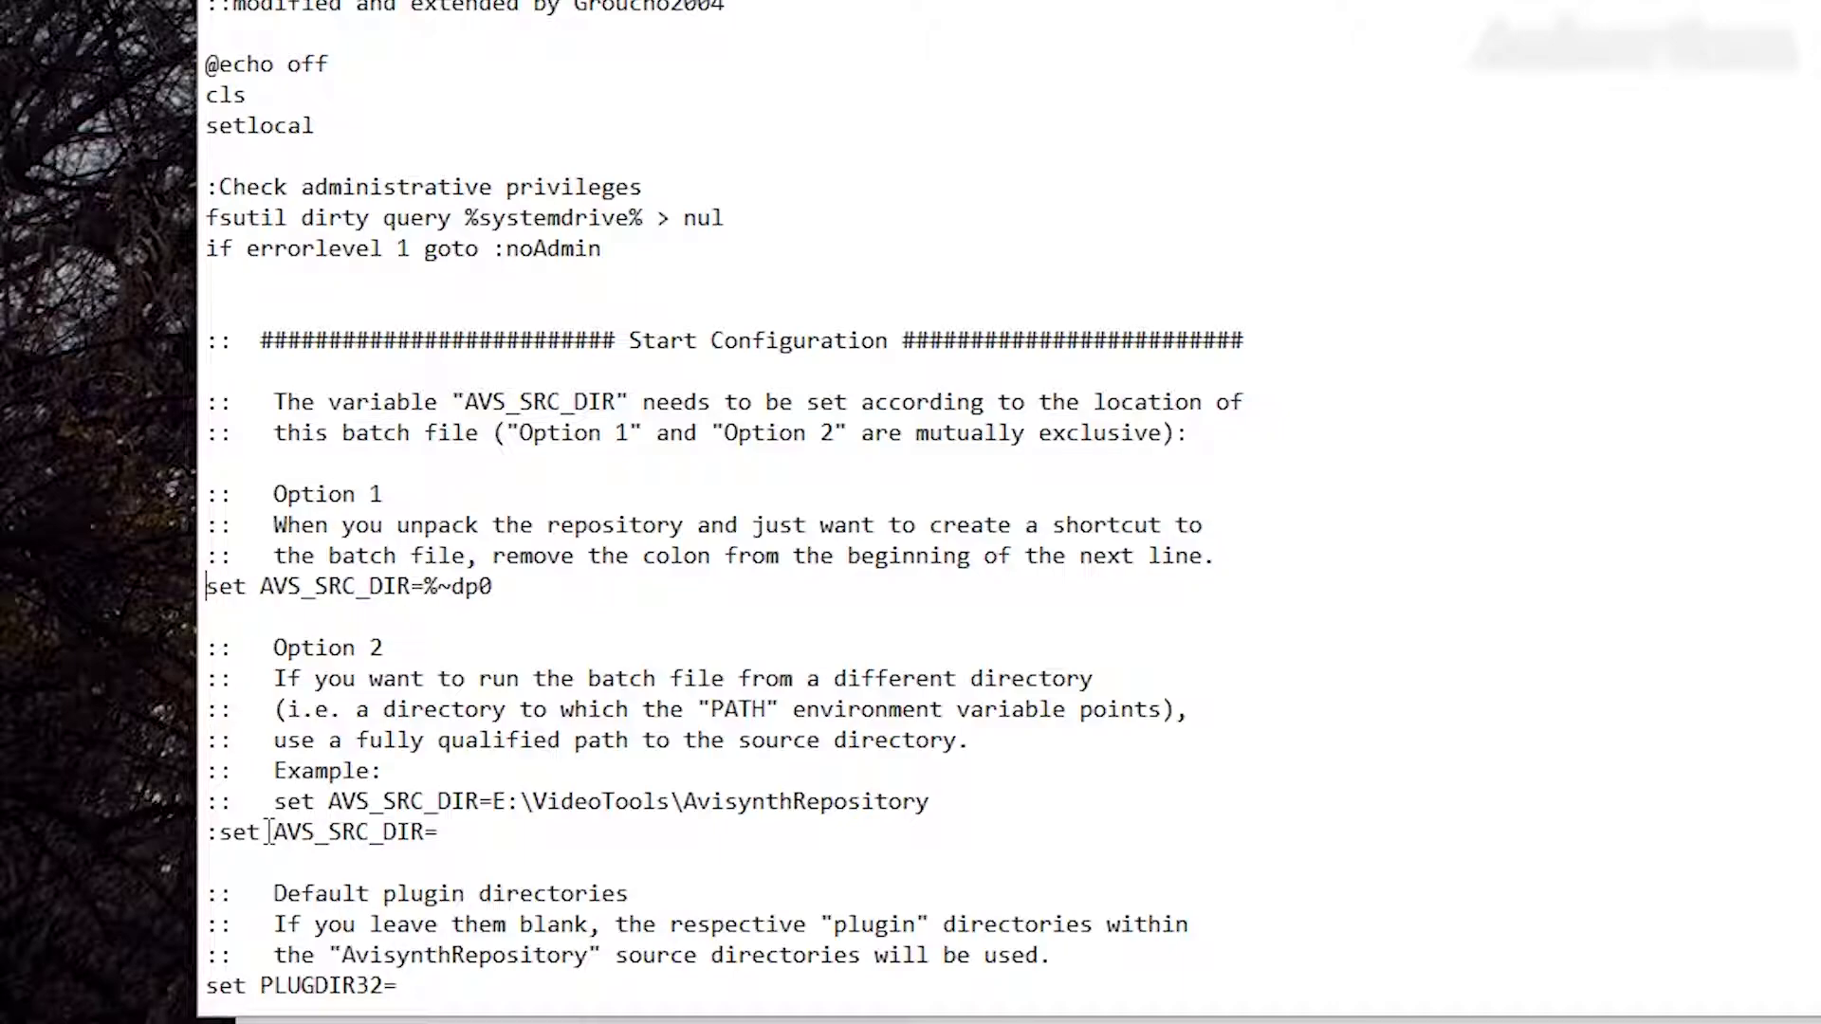
click(227, 0)
click(252, 6)
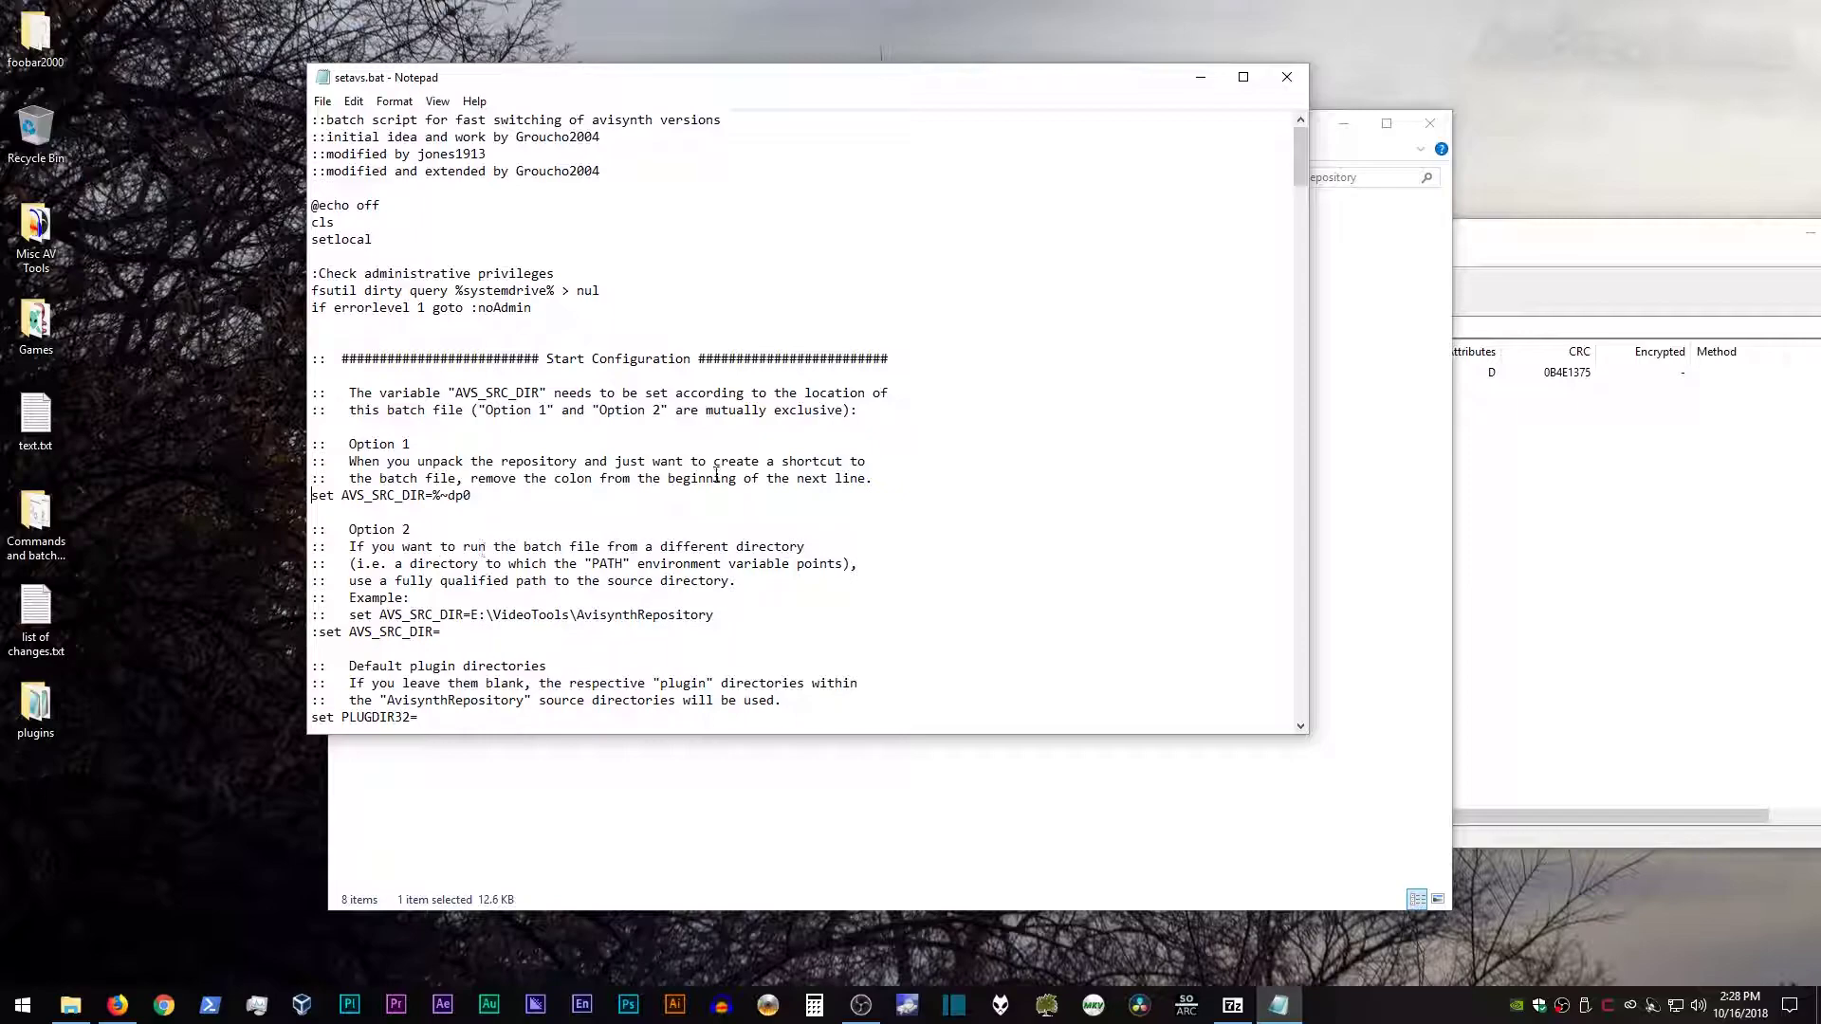
click(1287, 78)
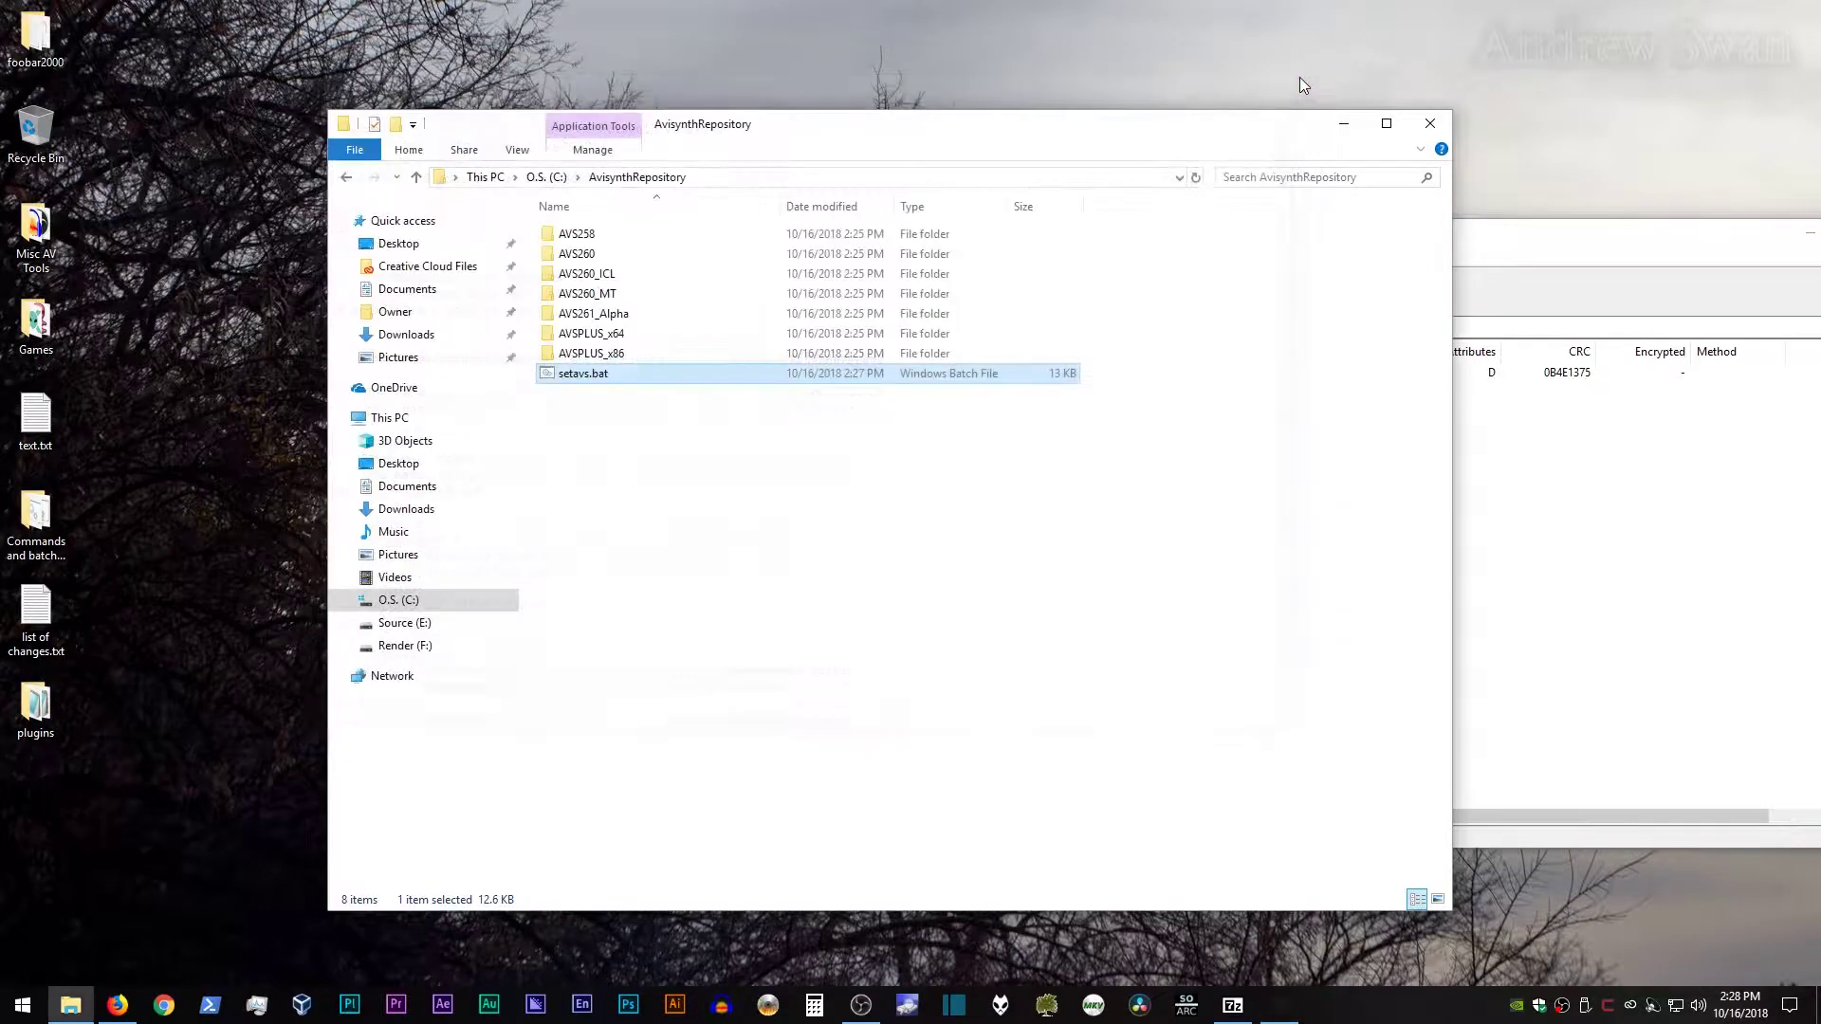
double_click(573, 374)
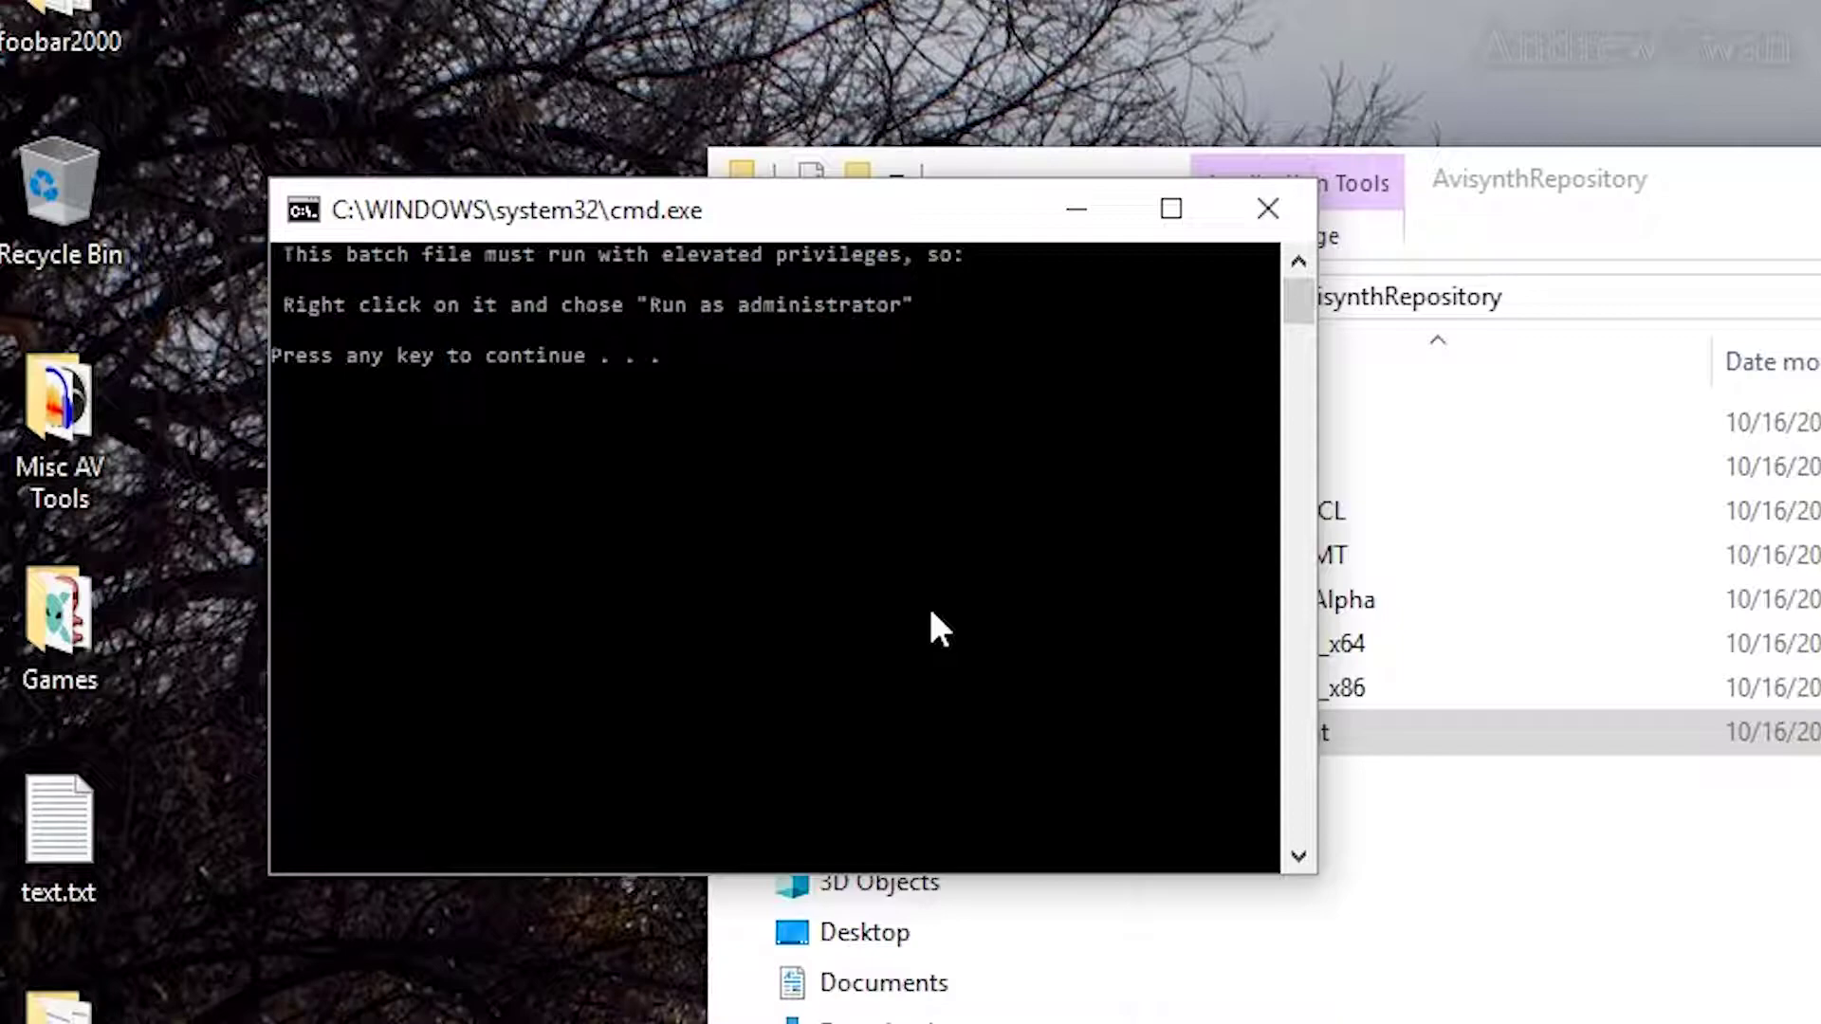
key(Return)
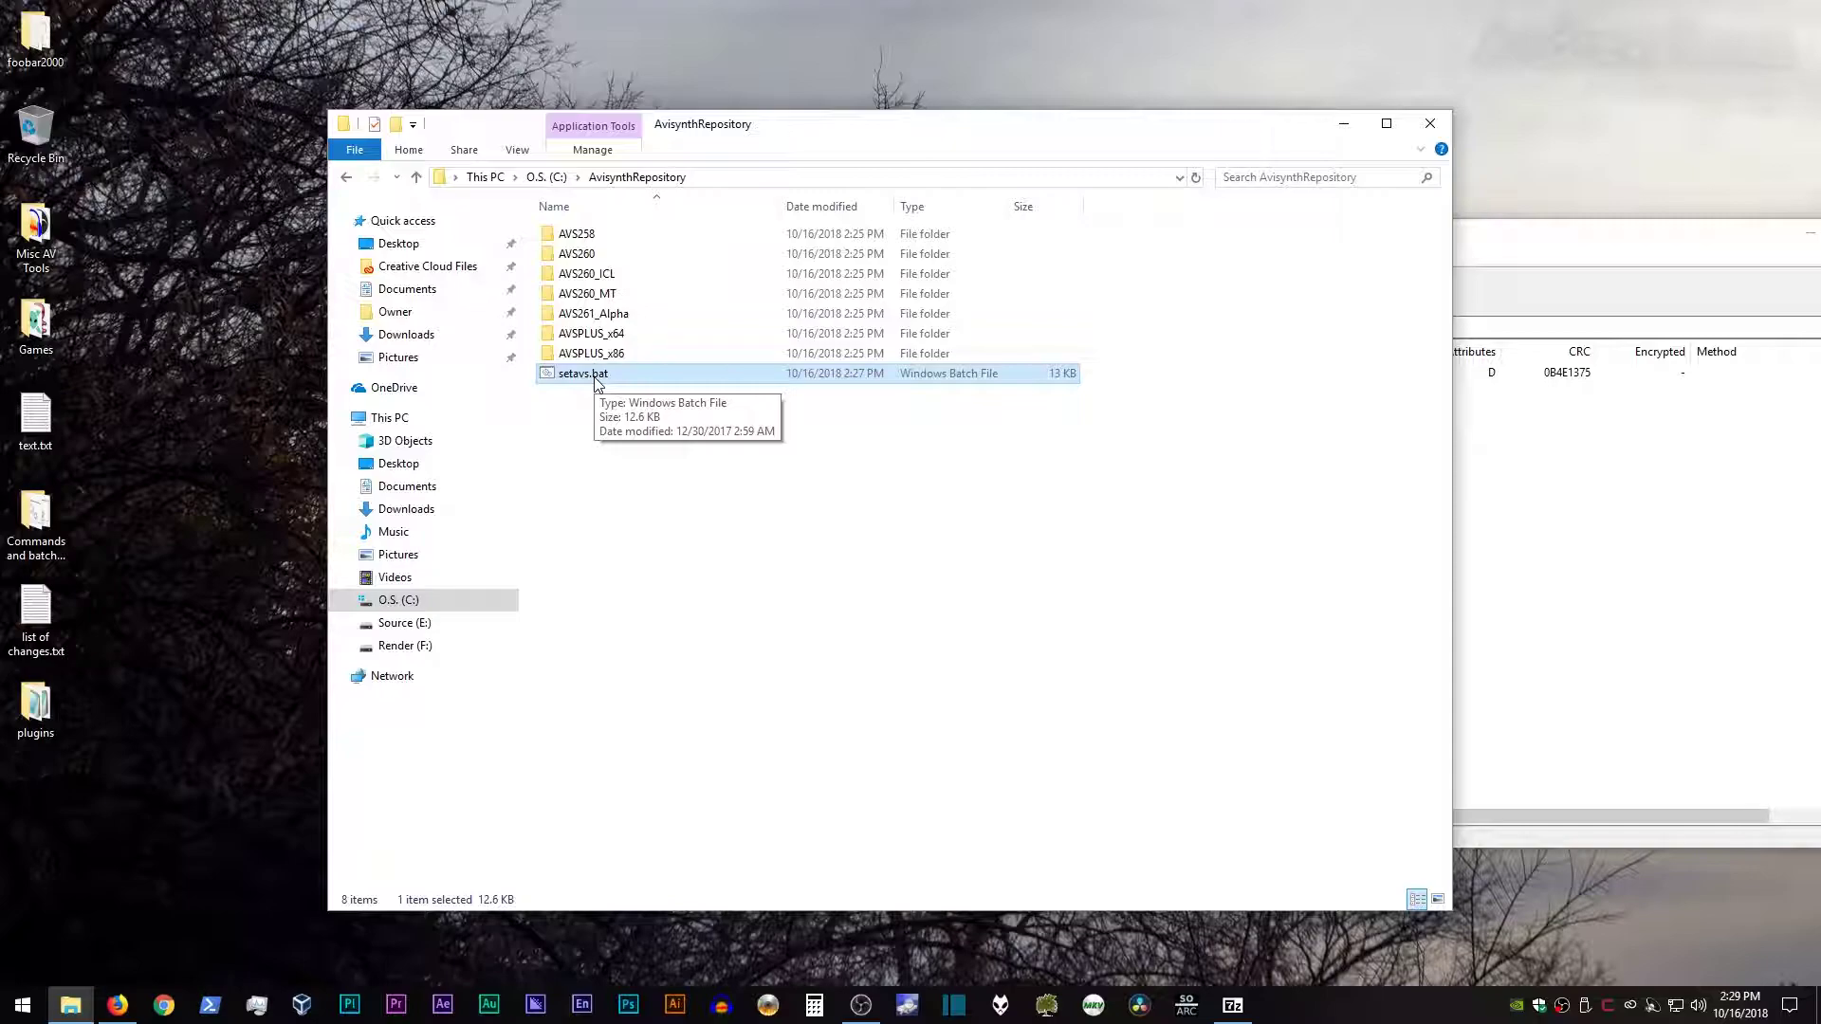
Run setavs.bat as administrator to show the AVS258–AVSPLUS_x64 install menu
right_click(595, 378)
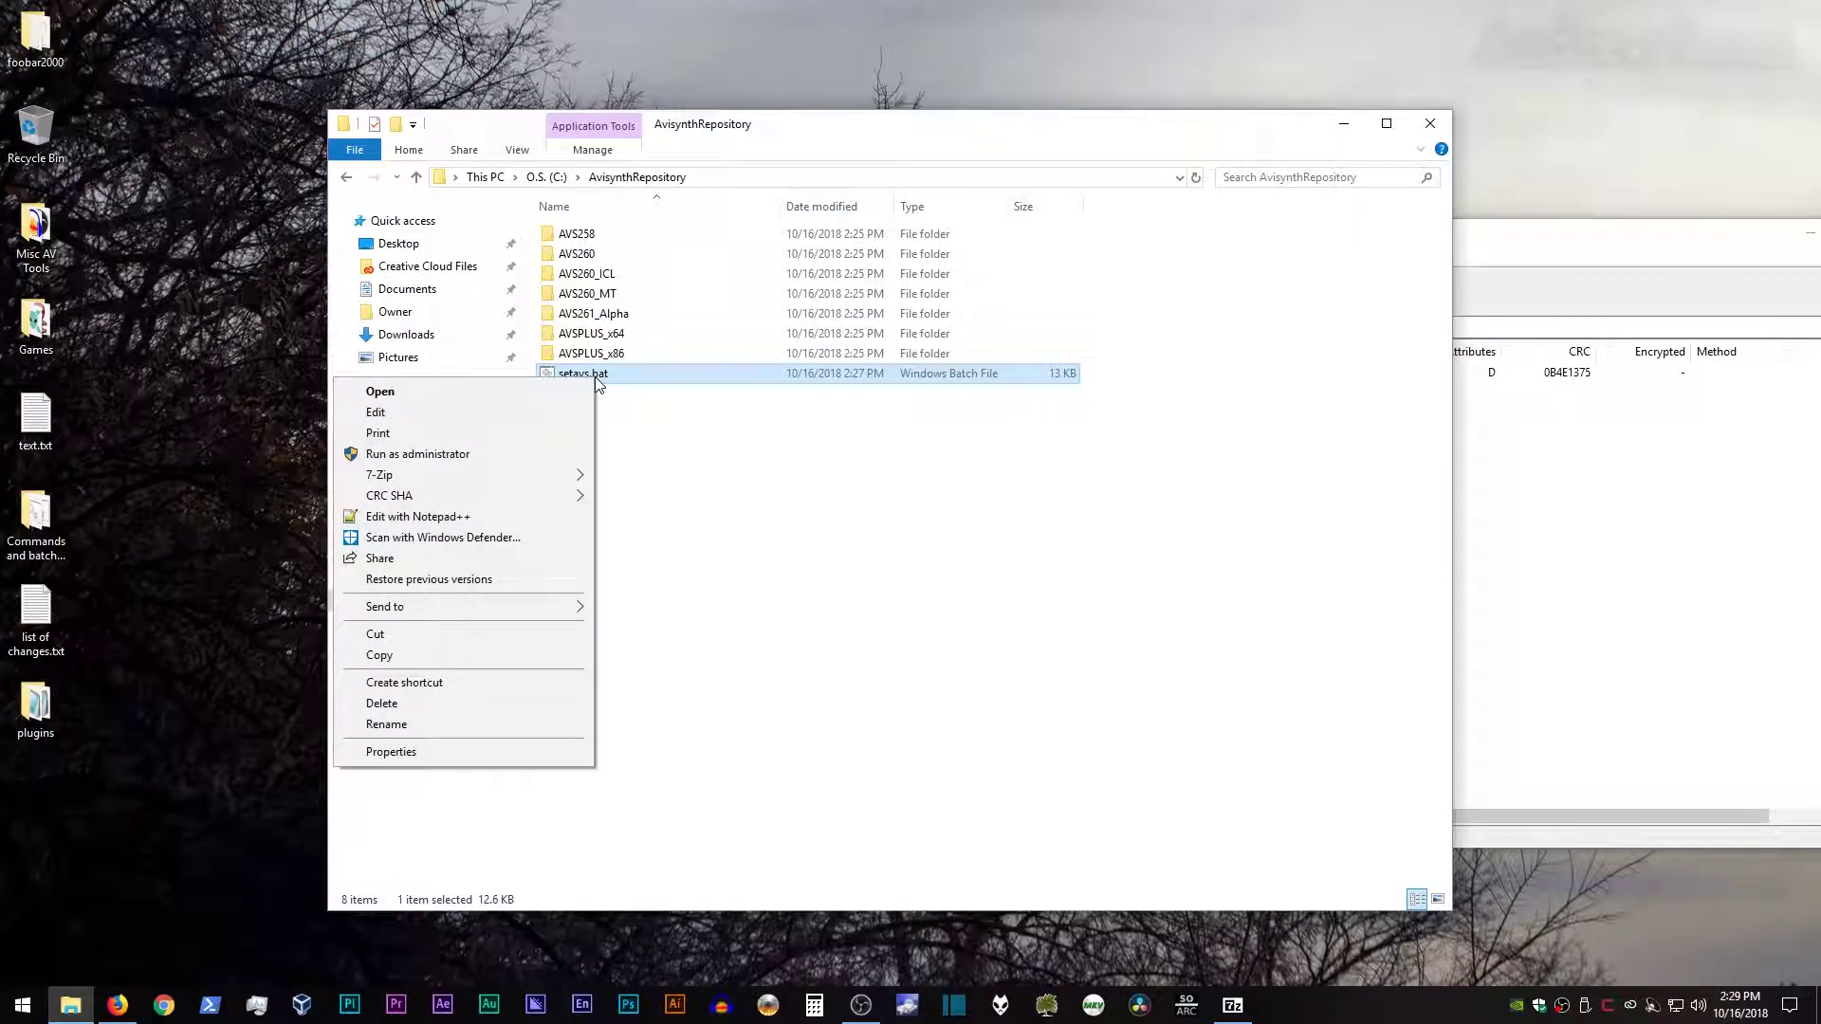
click(438, 455)
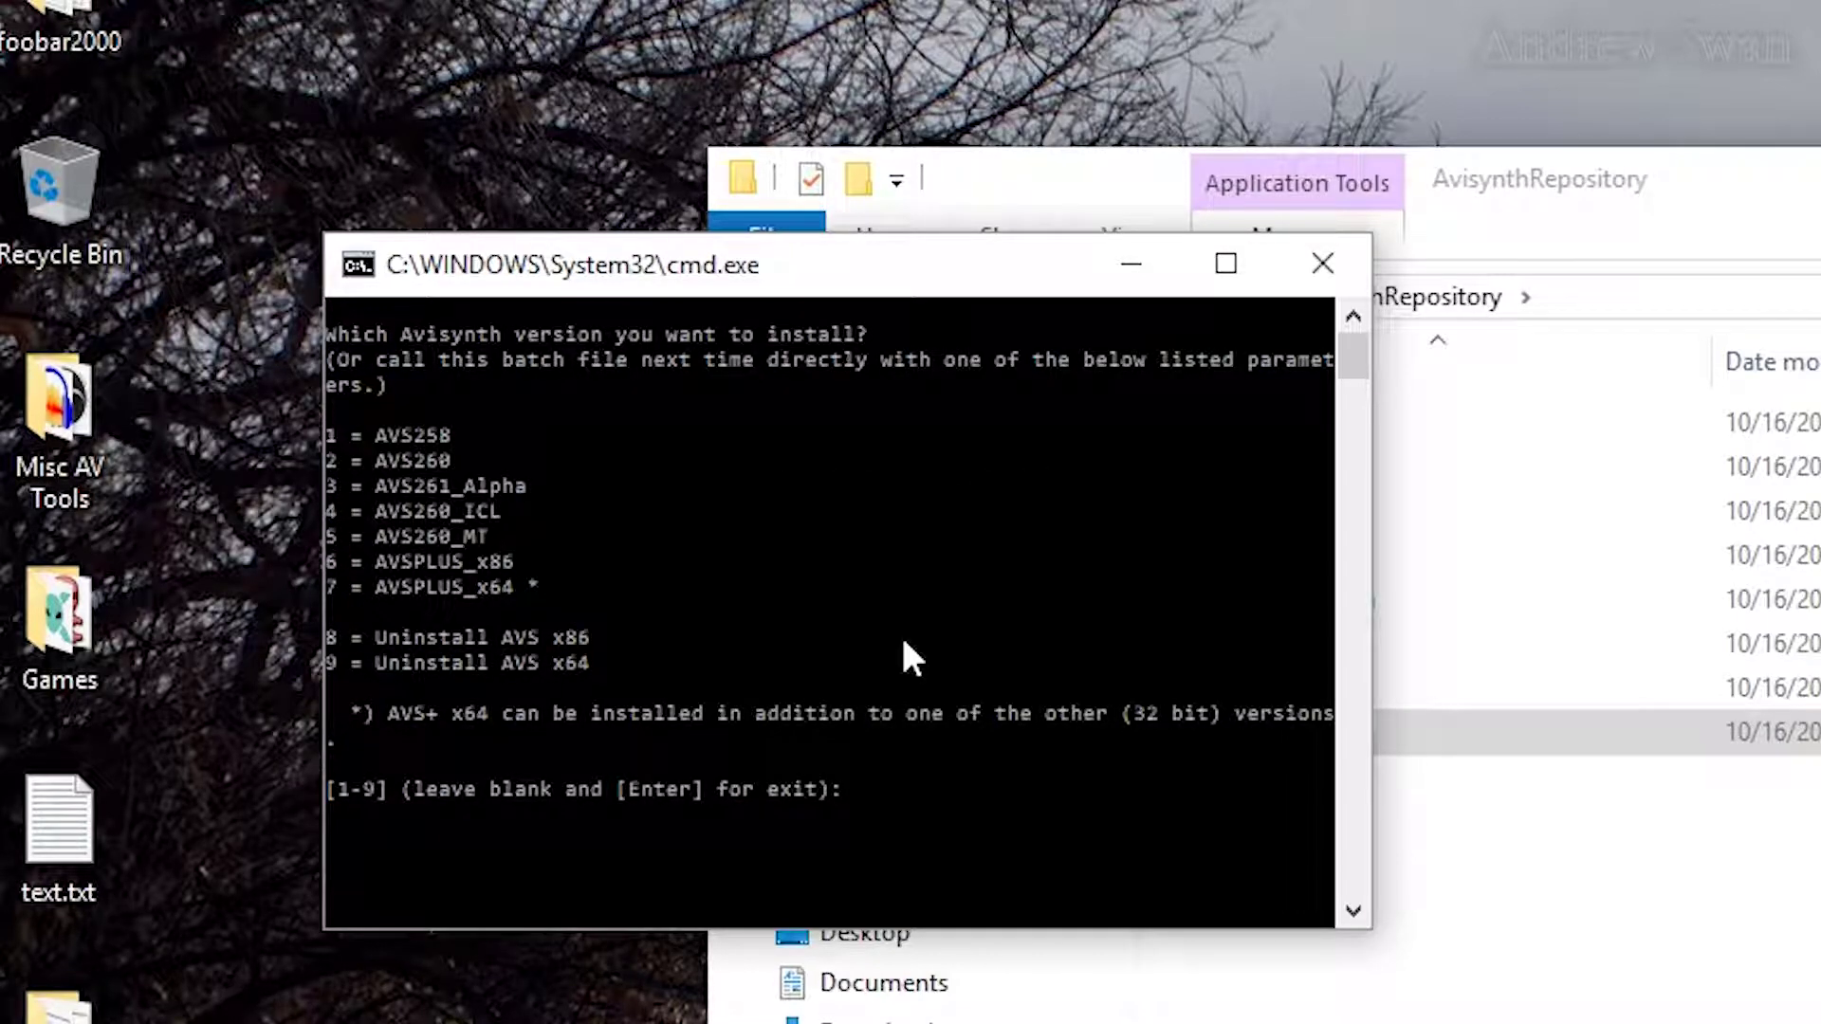
Choose option 6 to install AVSPLUS_x86, then dismiss the finished console
text(6)
key(Return)
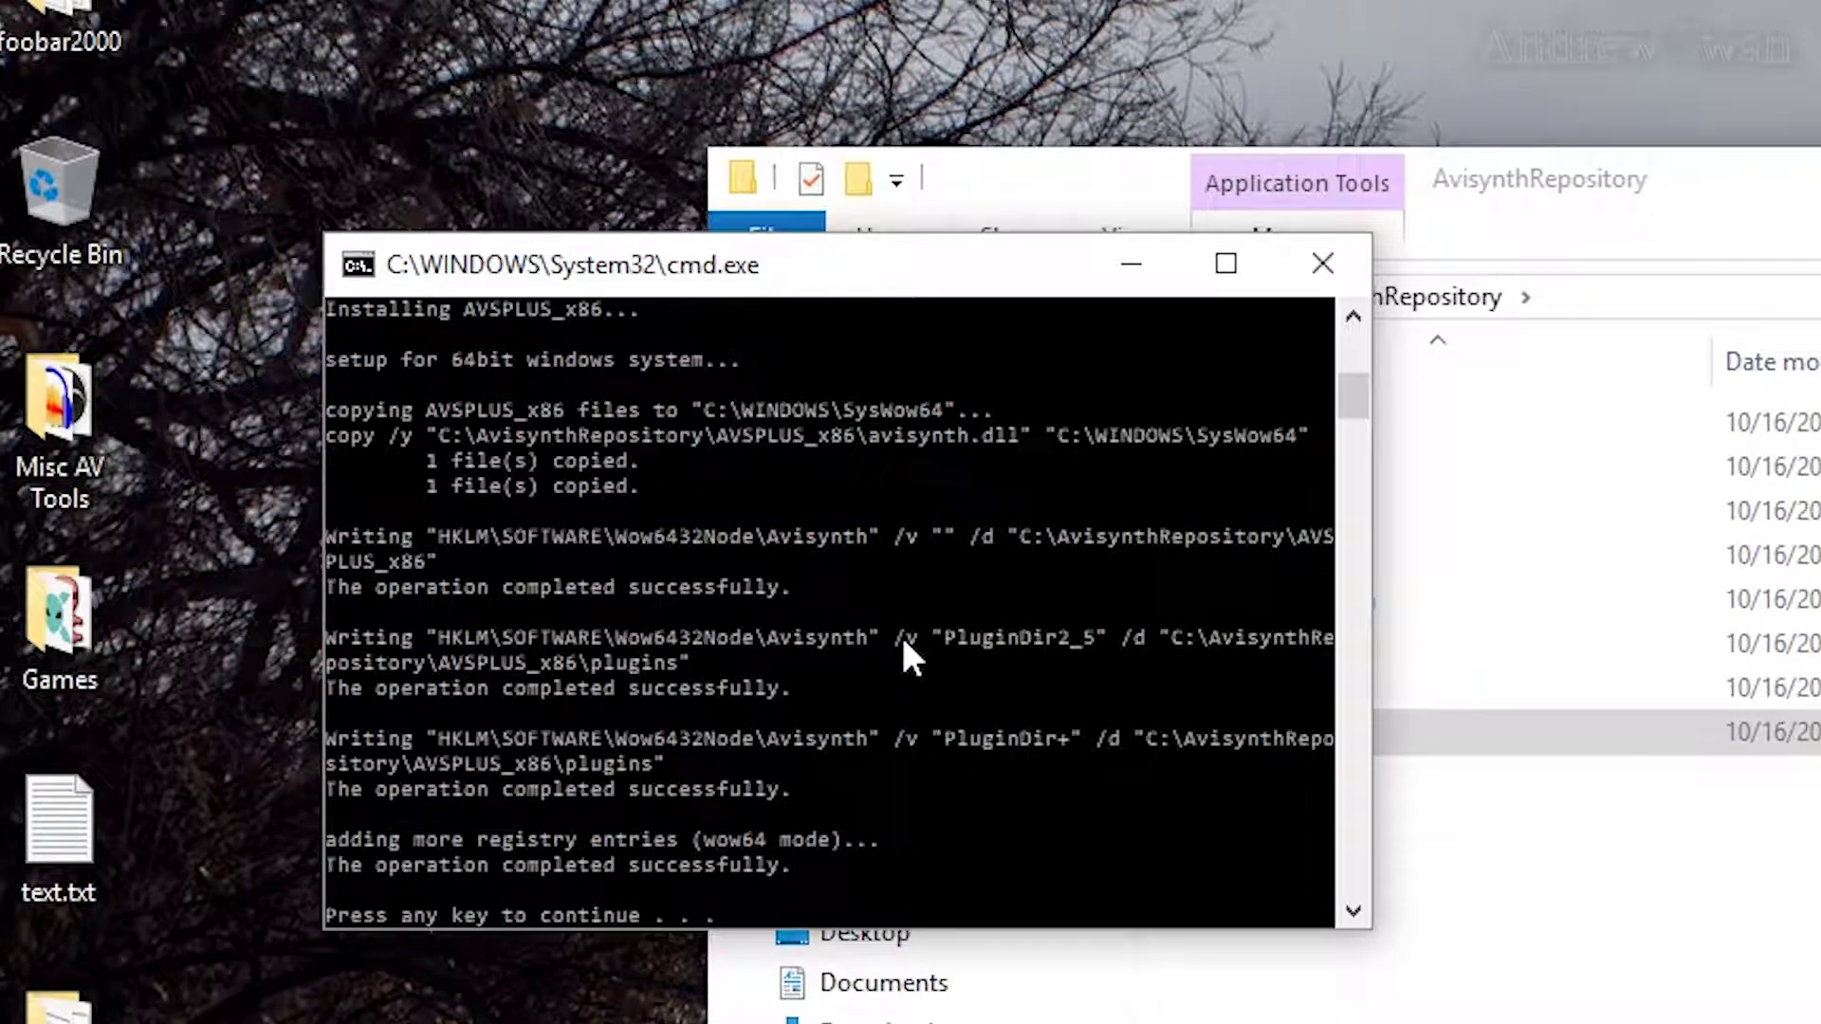
key(Return)
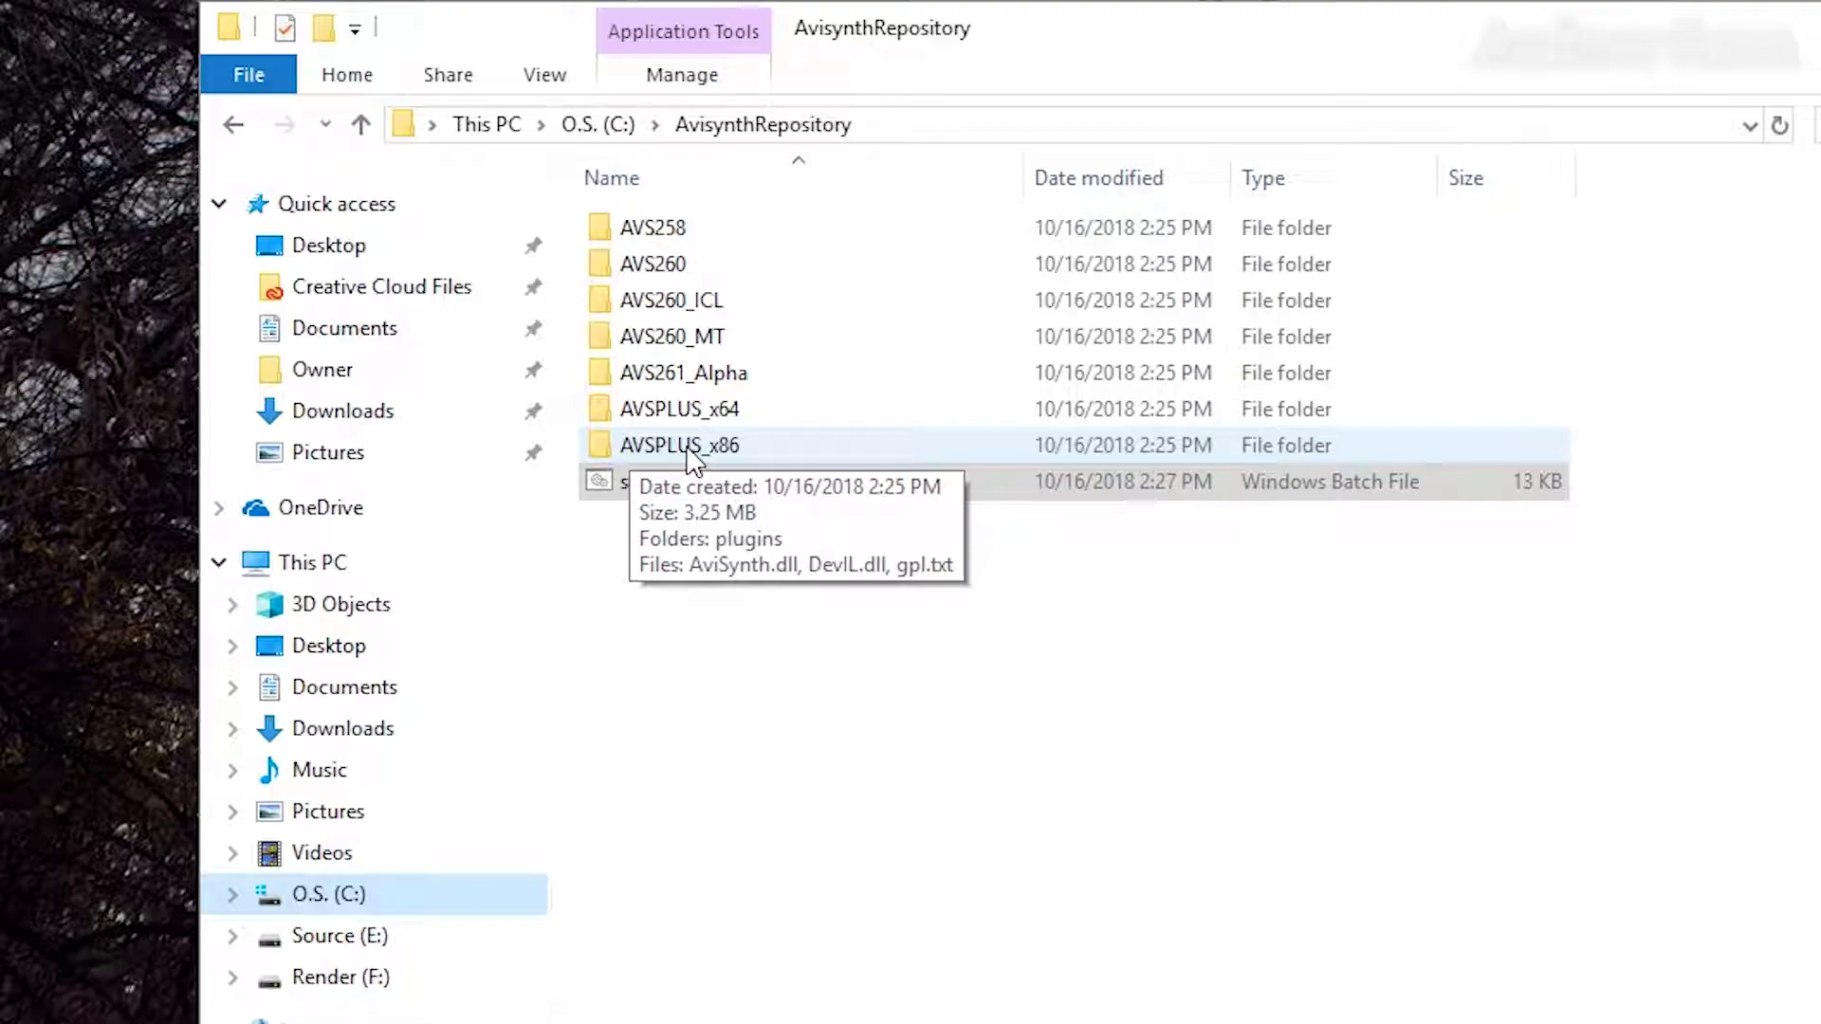
Open AVSPLUS_x86\plugins and Ctrl-drag the seven plugin files in from the other Explorer window
double_click(695, 460)
double_click(642, 231)
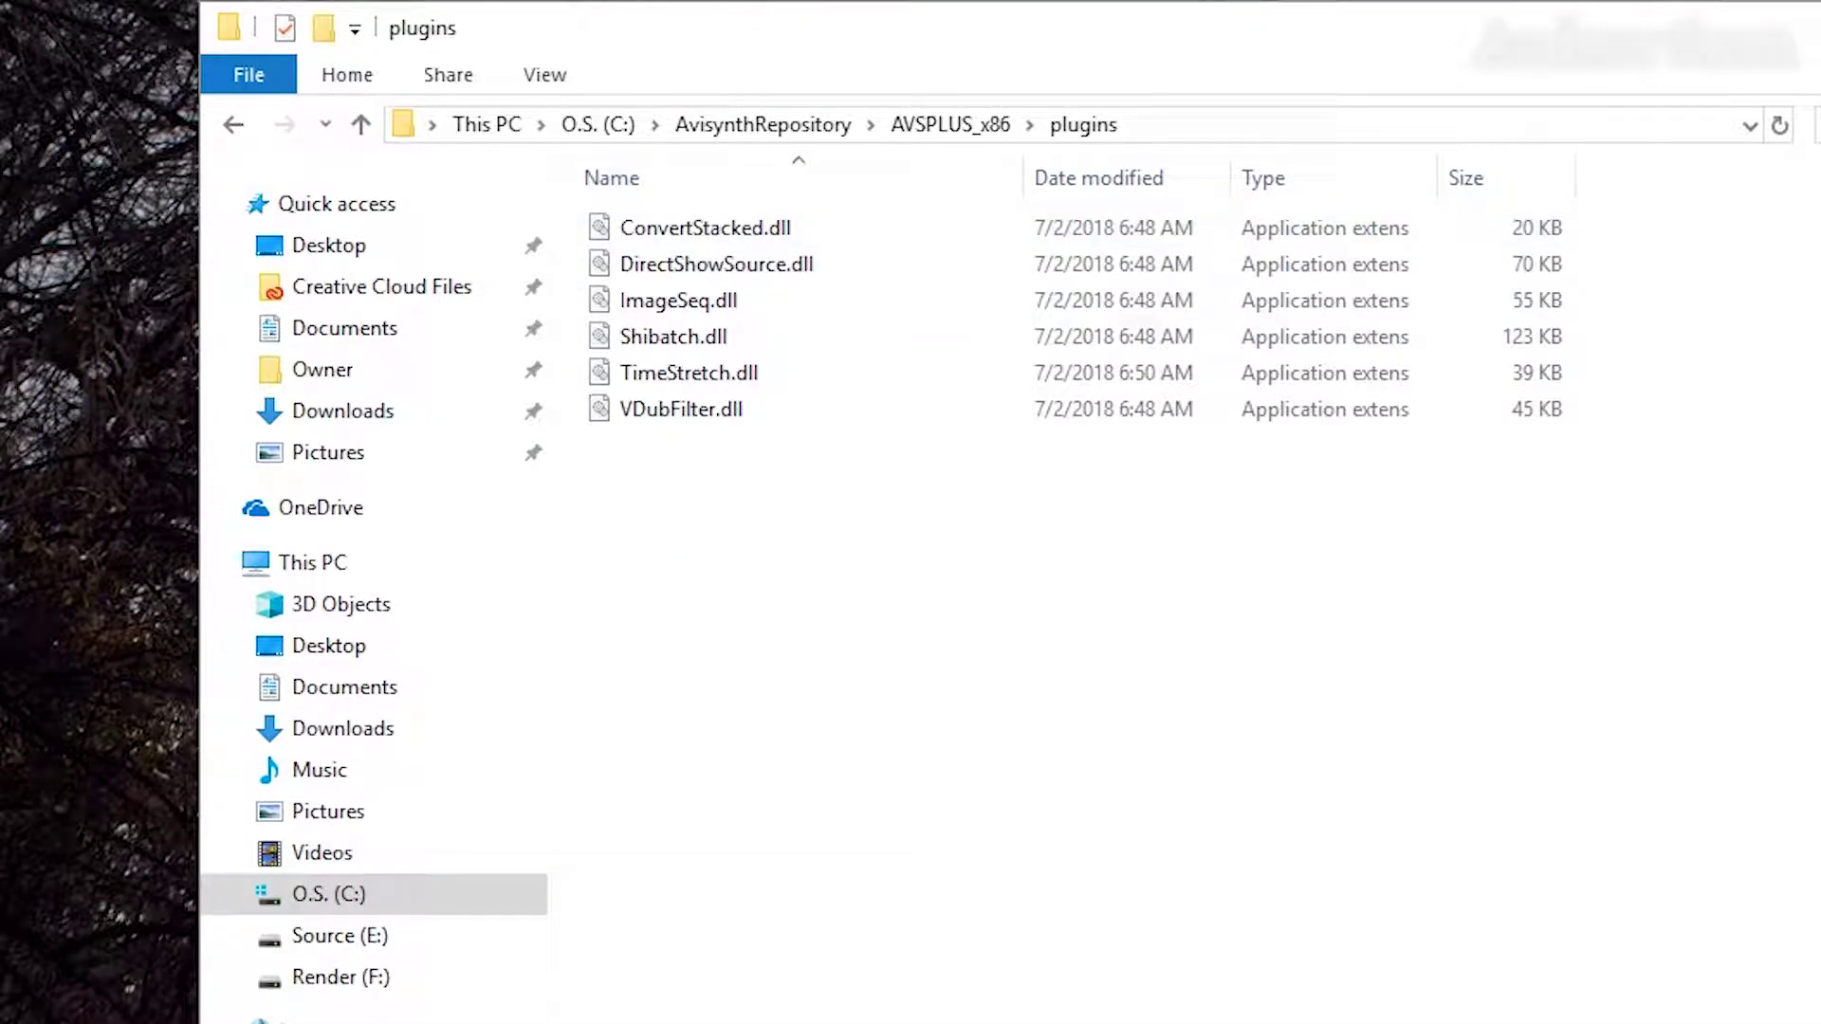
drag(562, 124, 1592, 143)
drag(1807, 584, 1807, 318)
drag(1759, 479, 728, 545)
key(ctrl)
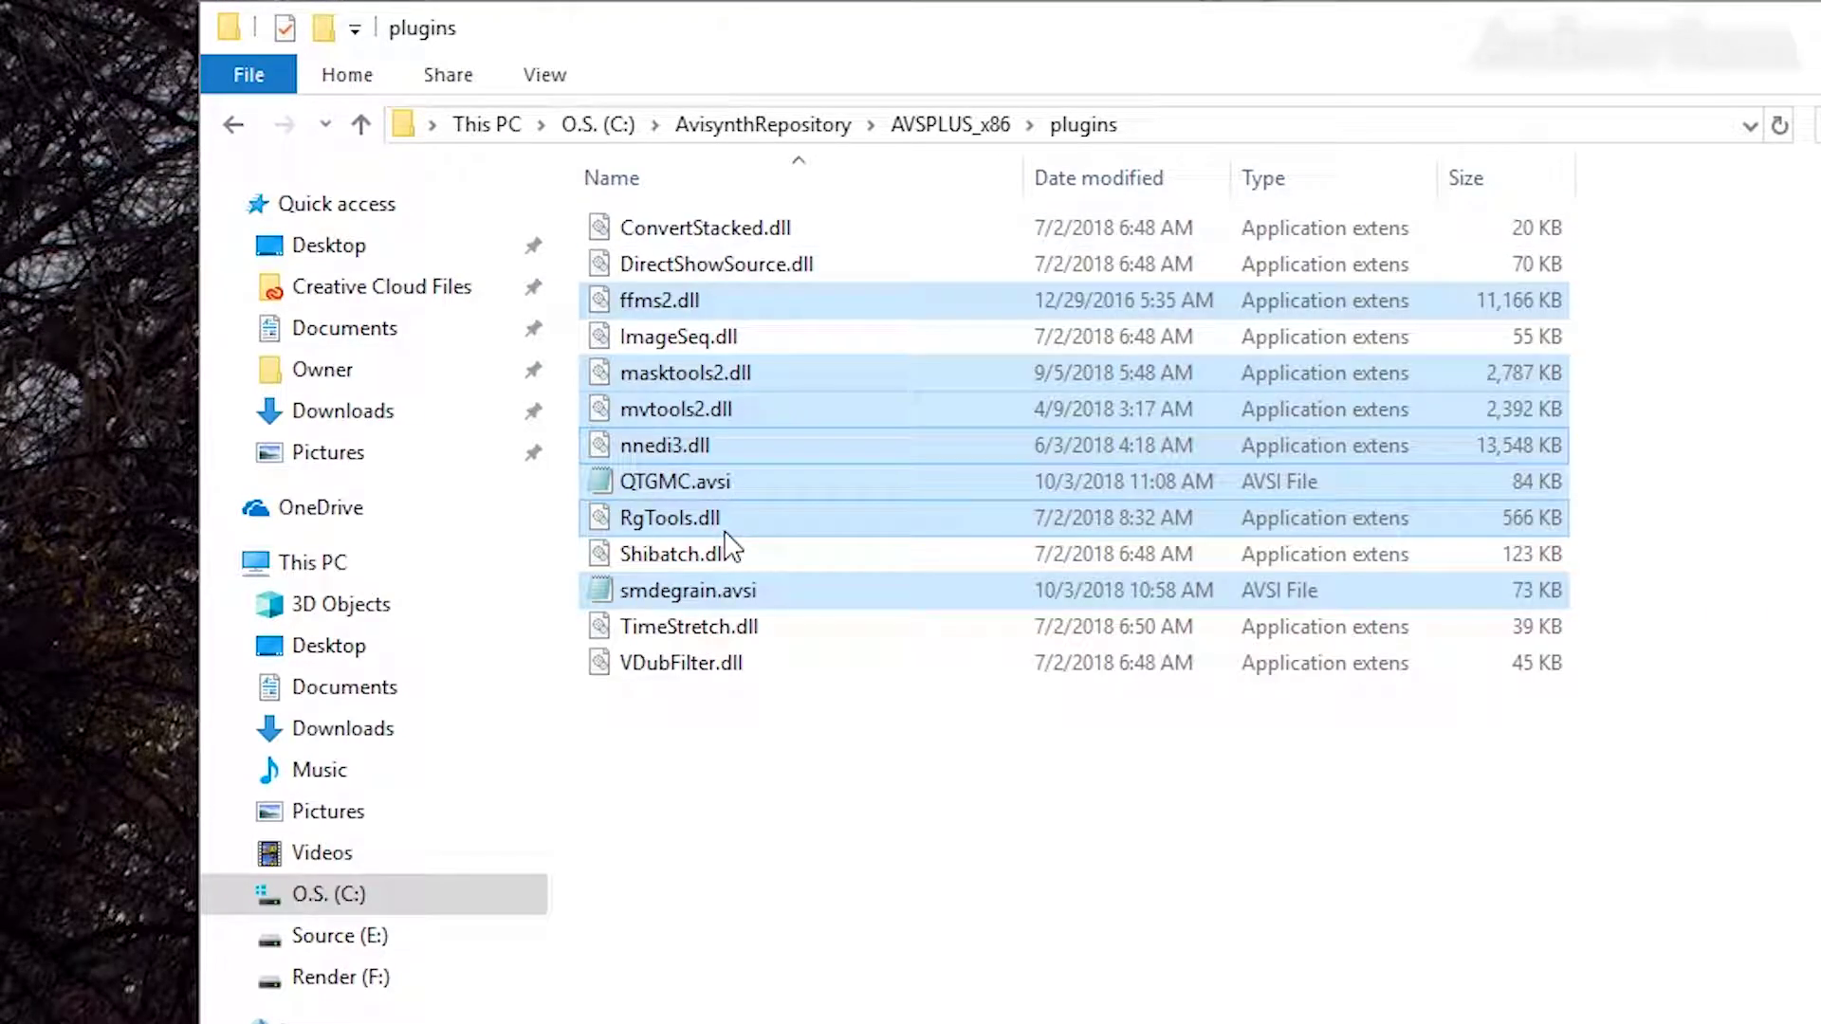
Navigate back up to C:\AvisynthRepository and clear the file selection
key(alt+Tab)
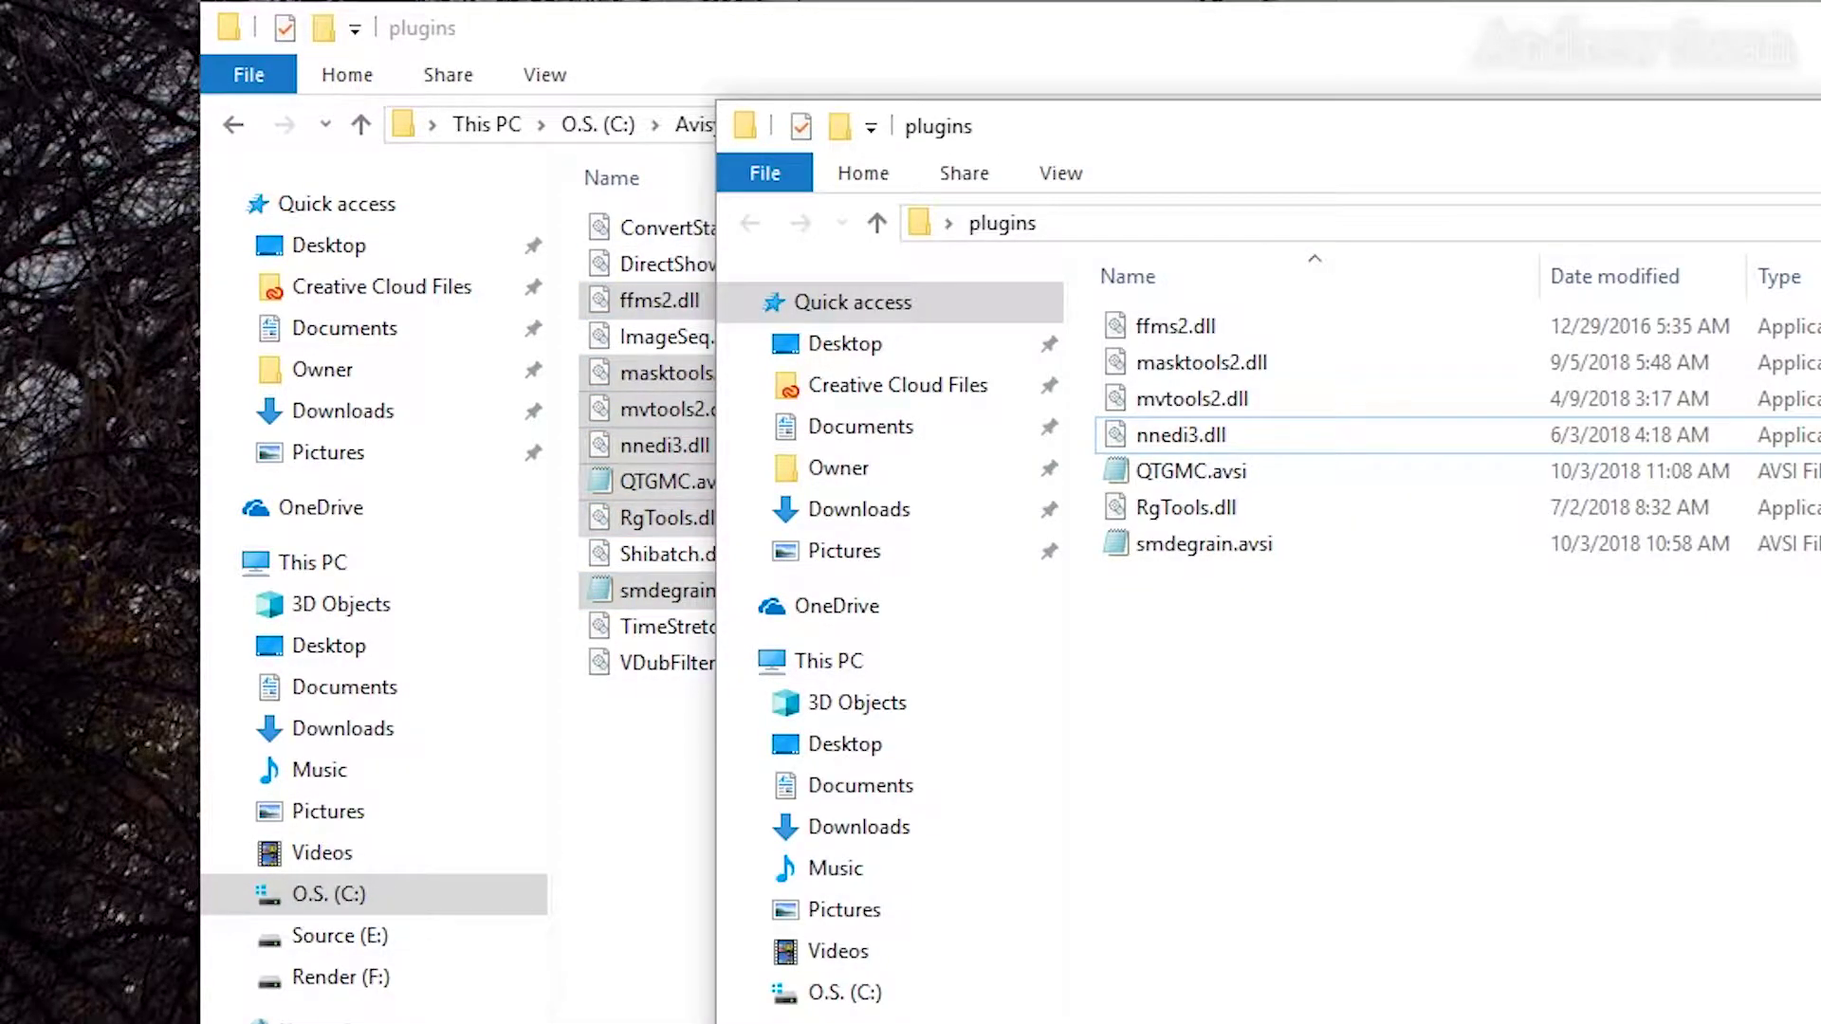
key(alt+Tab)
key(BackSpace)
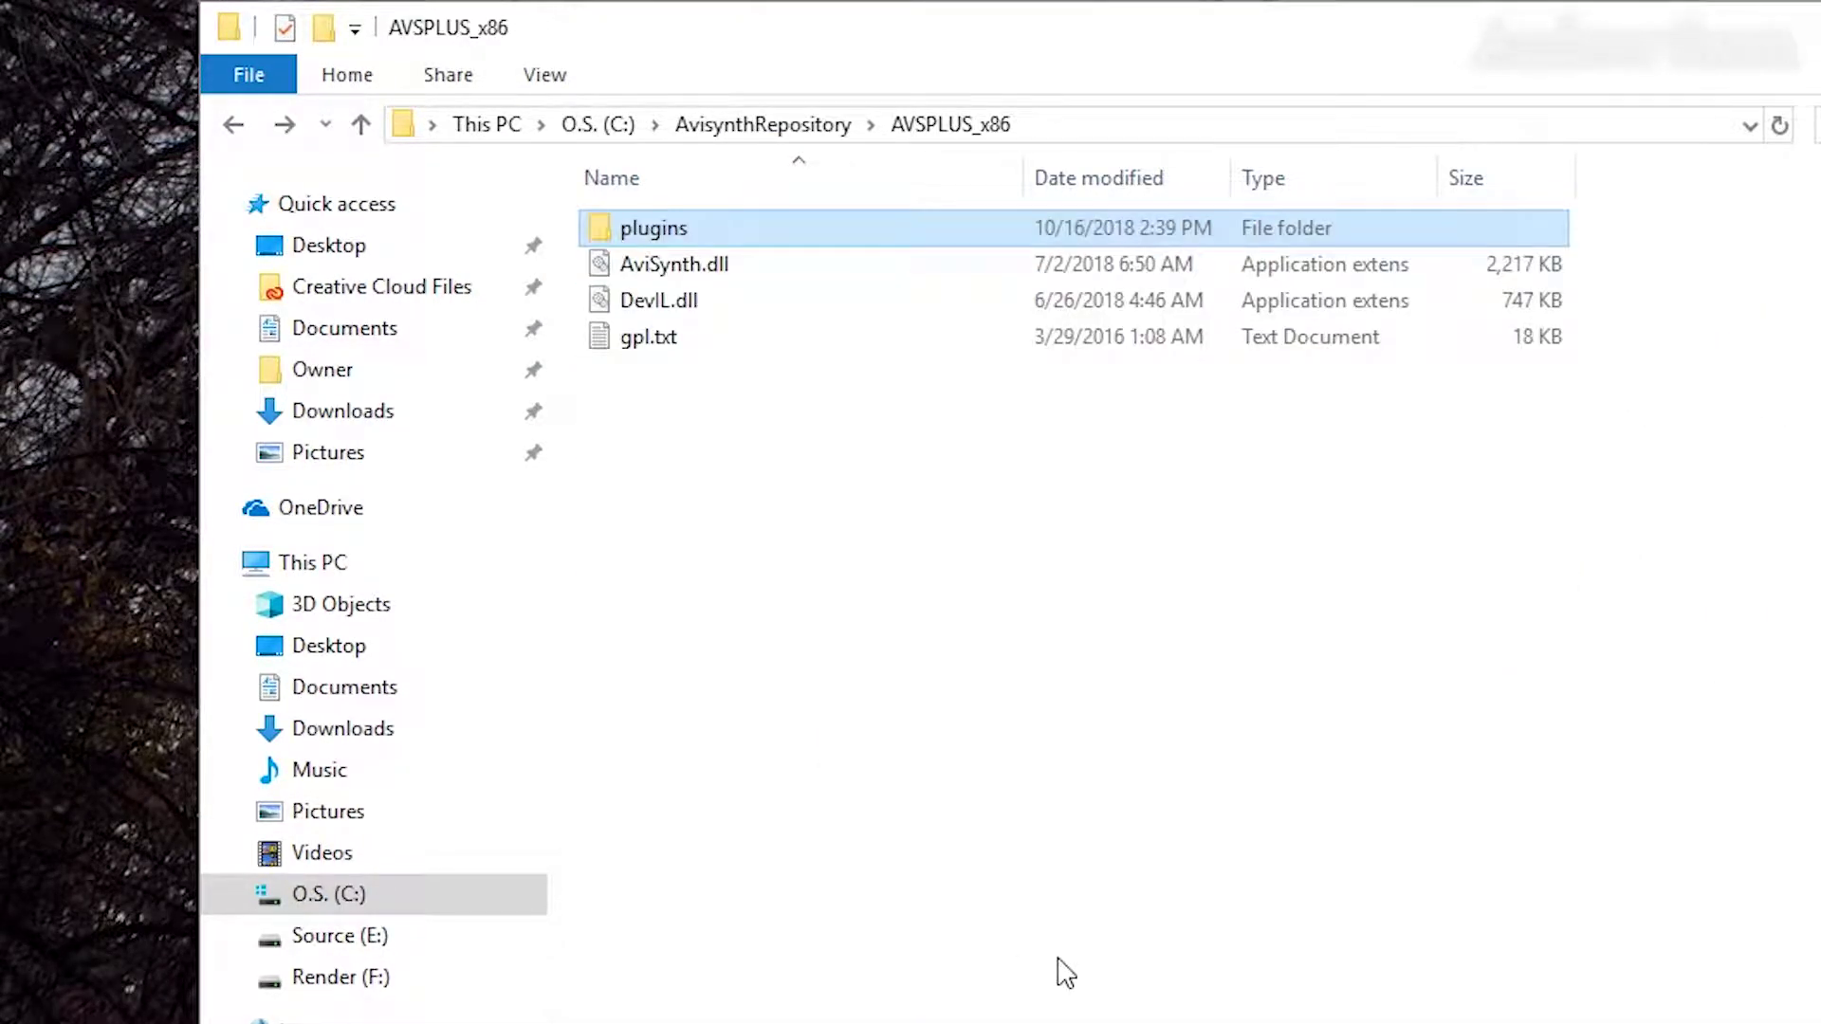
key(BackSpace)
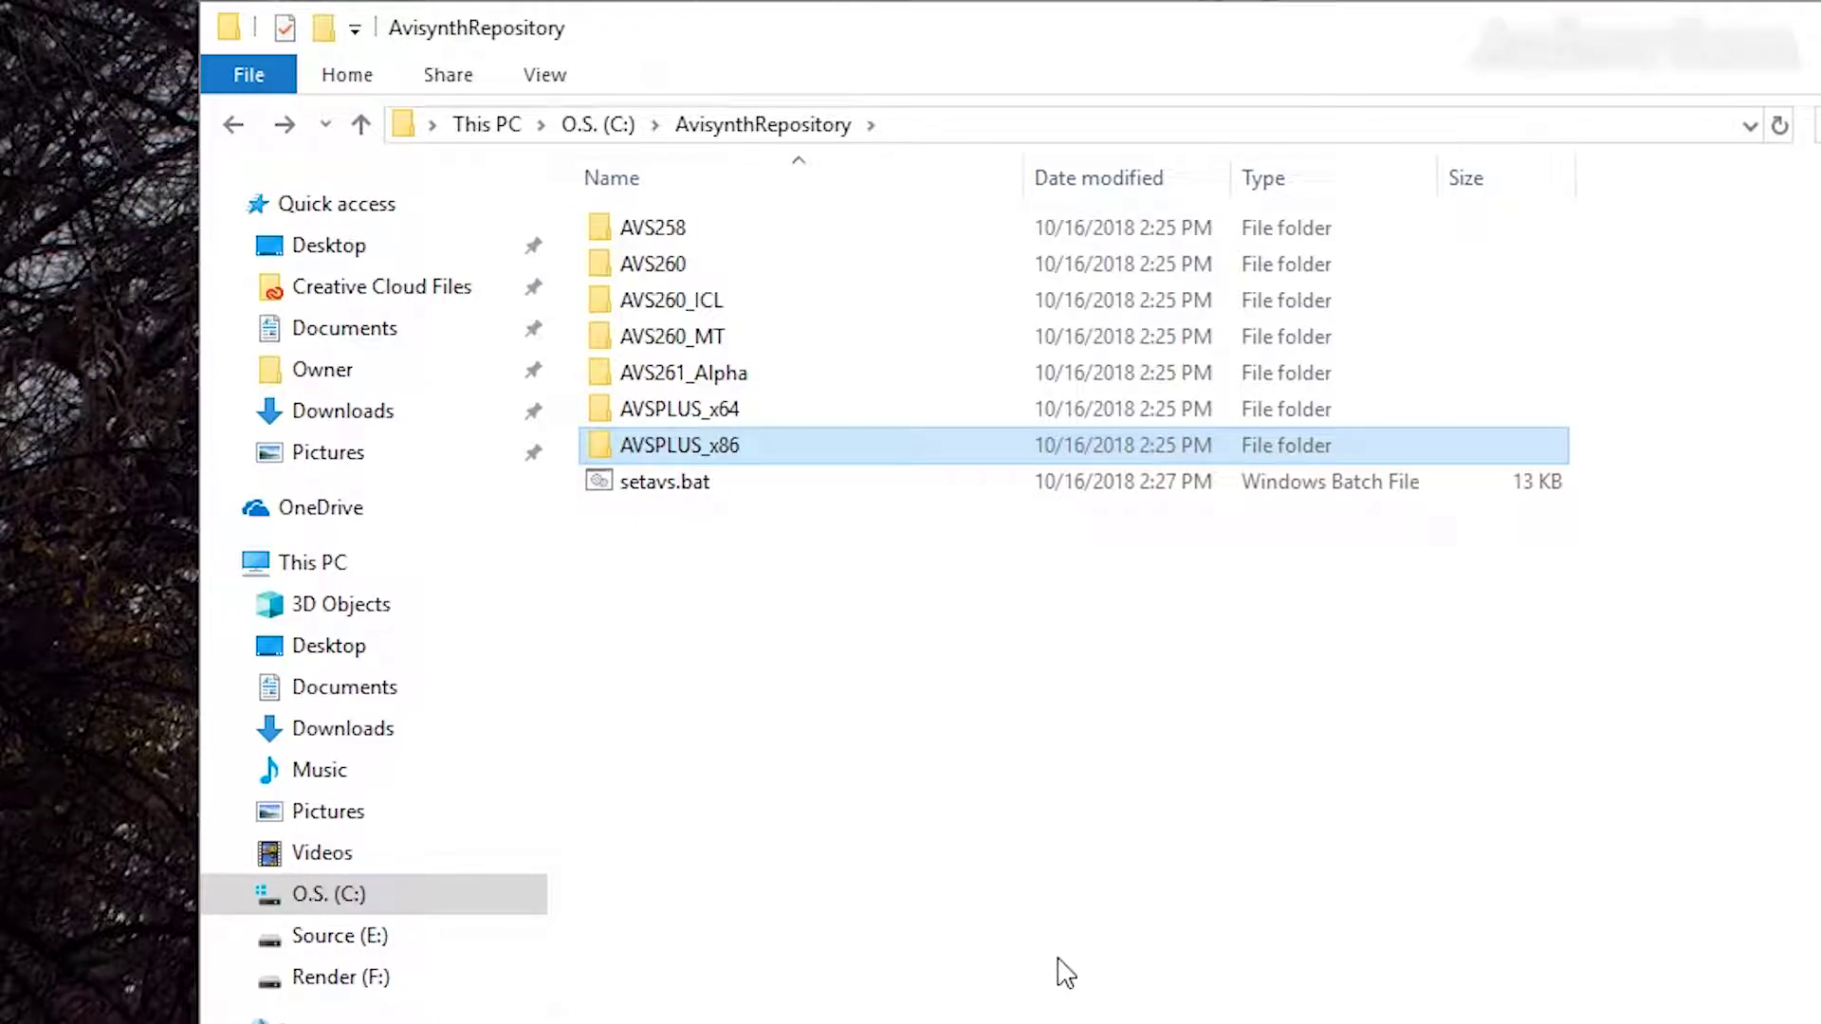
click(1067, 972)
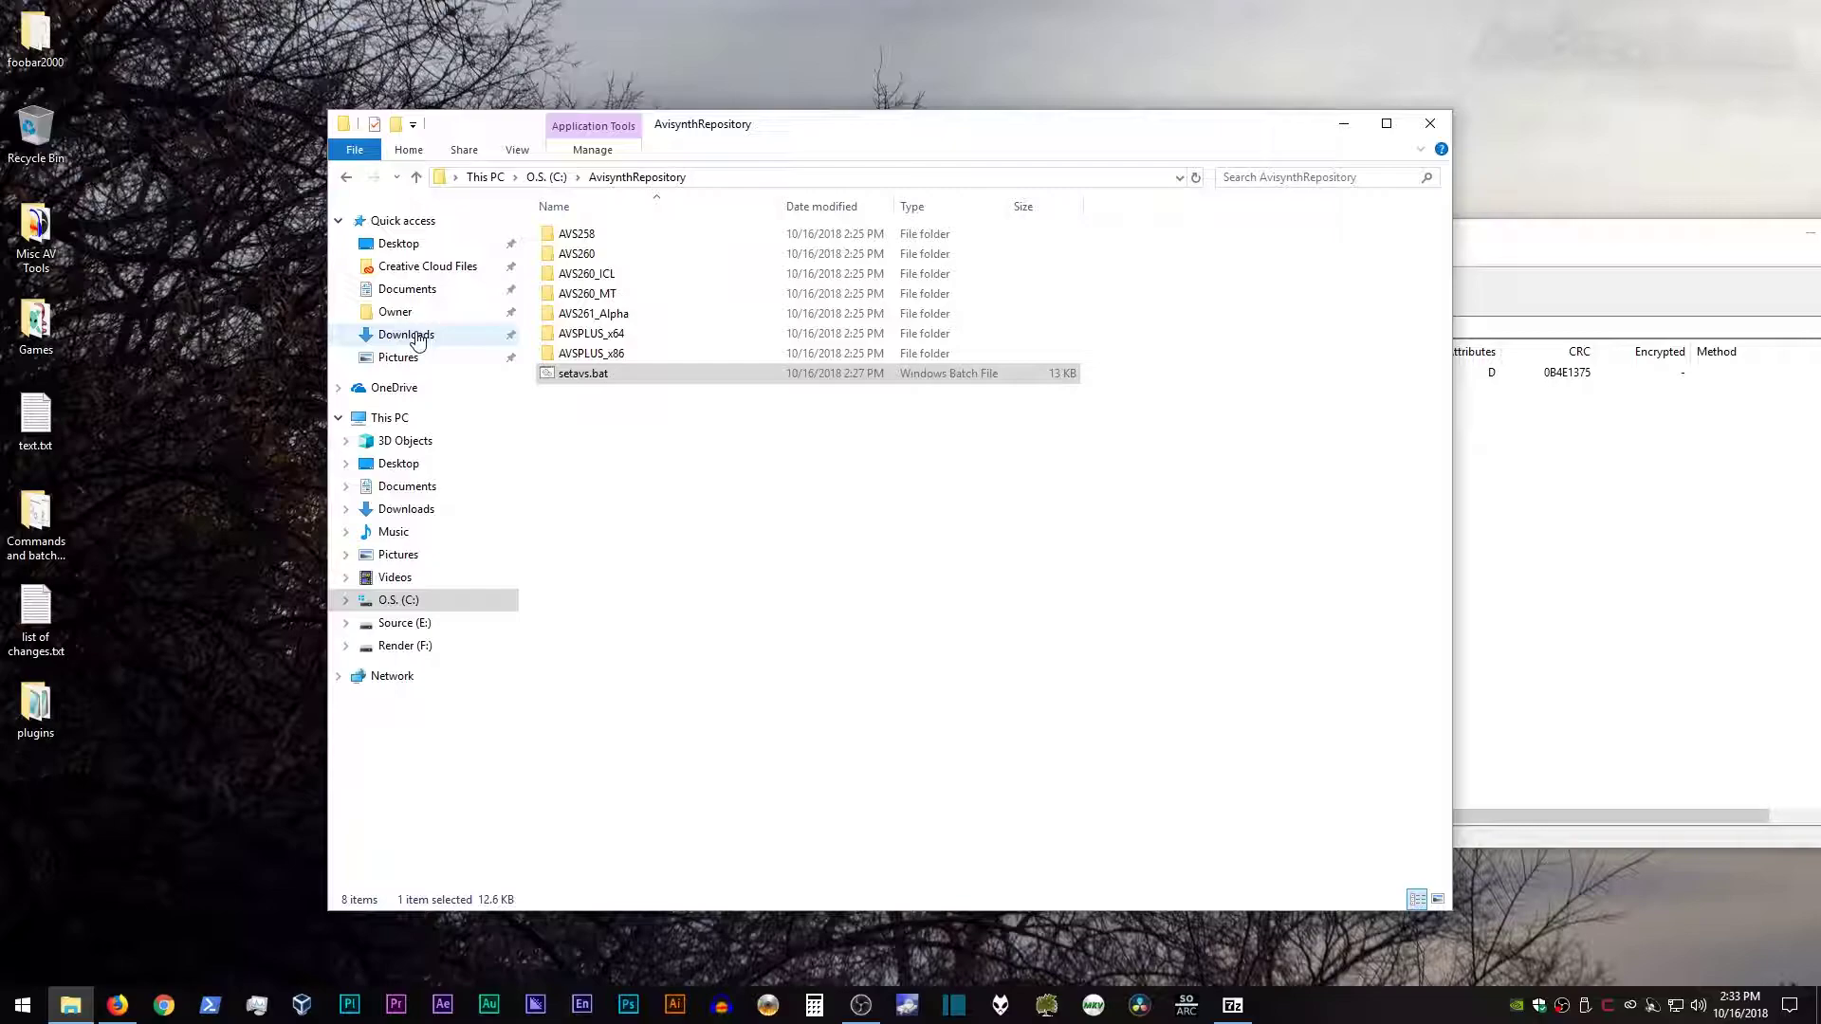
Run setavs.bat as administrator again to reach the version 1–9 prompt
right_click(569, 375)
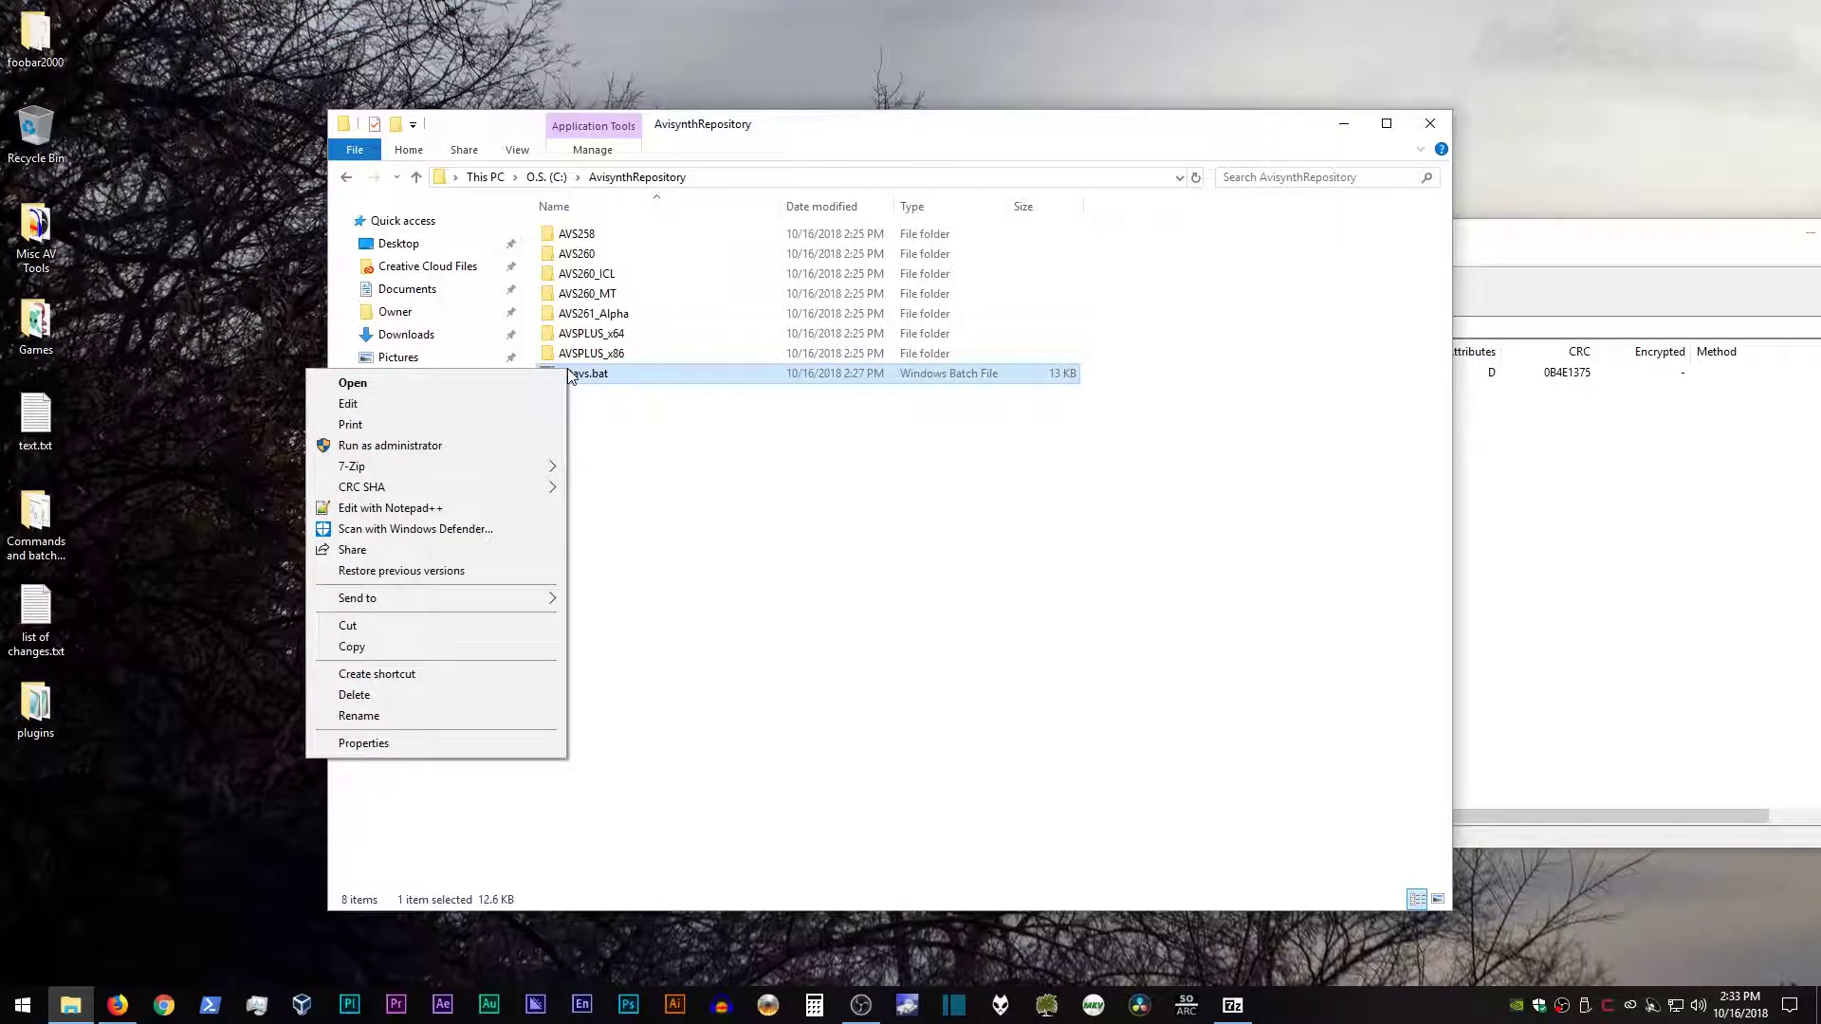
click(389, 445)
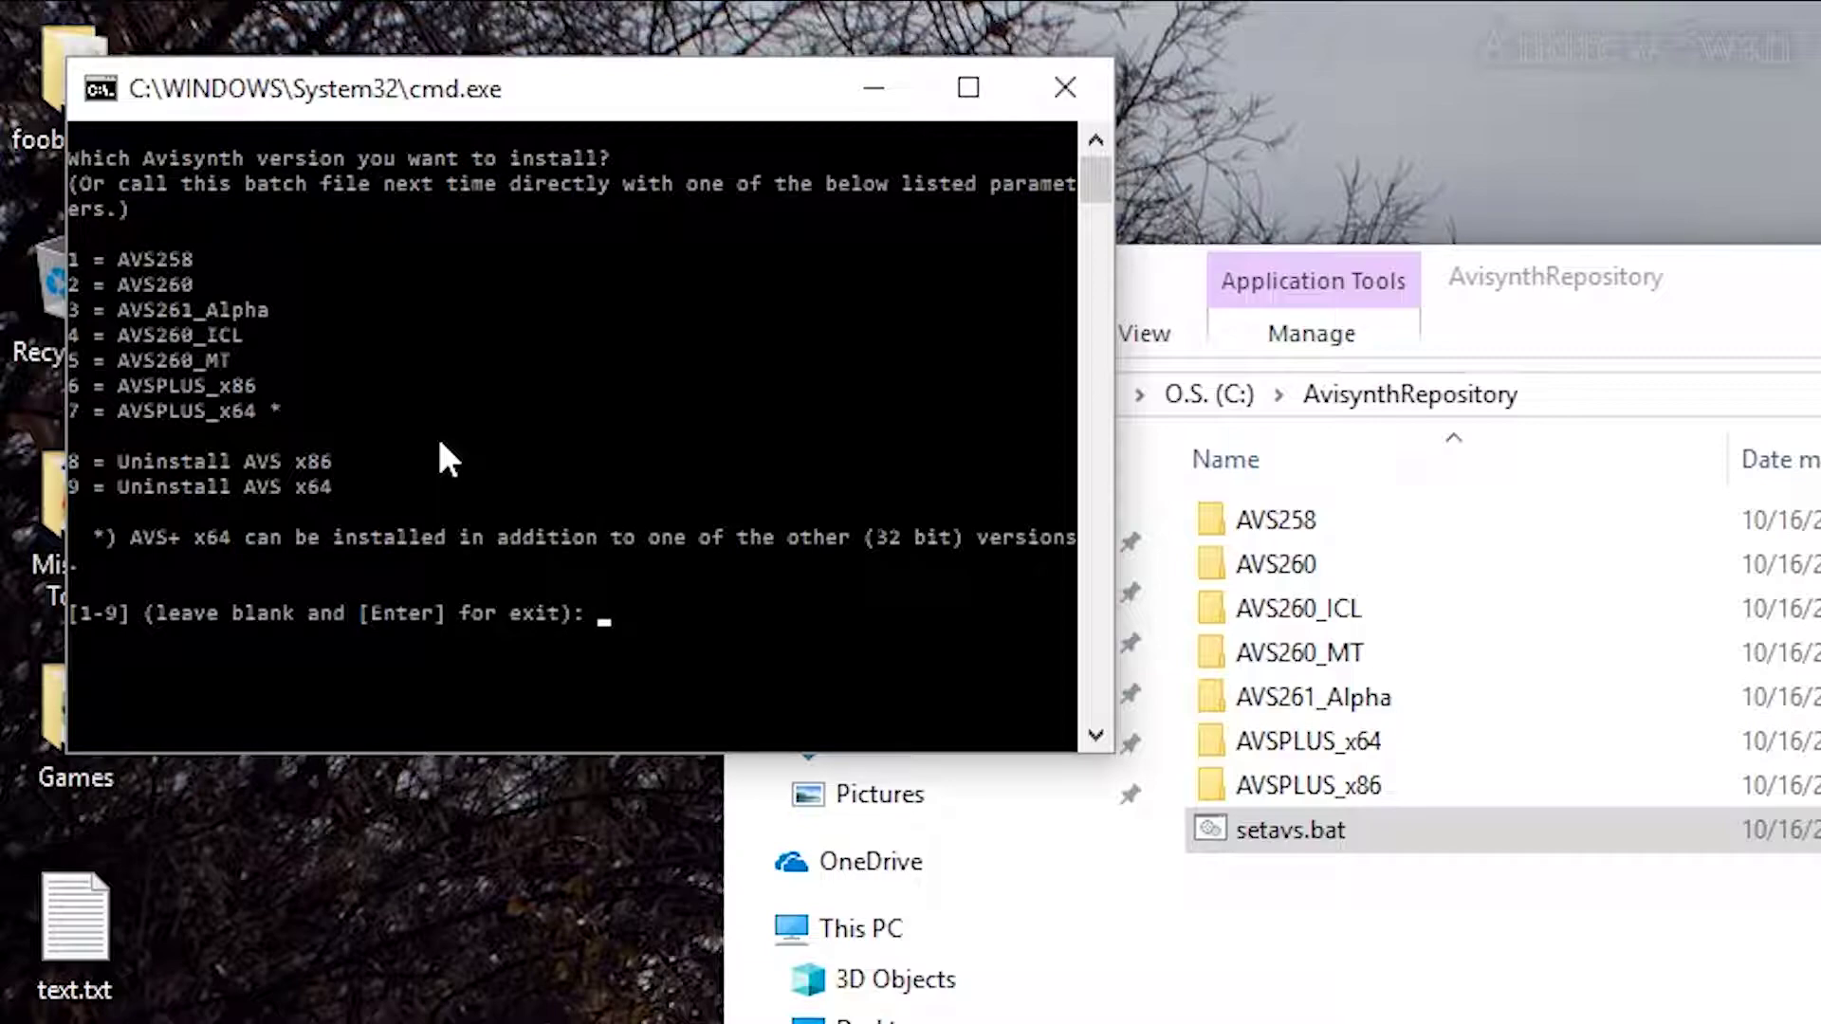
Enter option 8, confirm with y to remove the AVS x86 .dll and registry entries, then close
text(8)
key(Return)
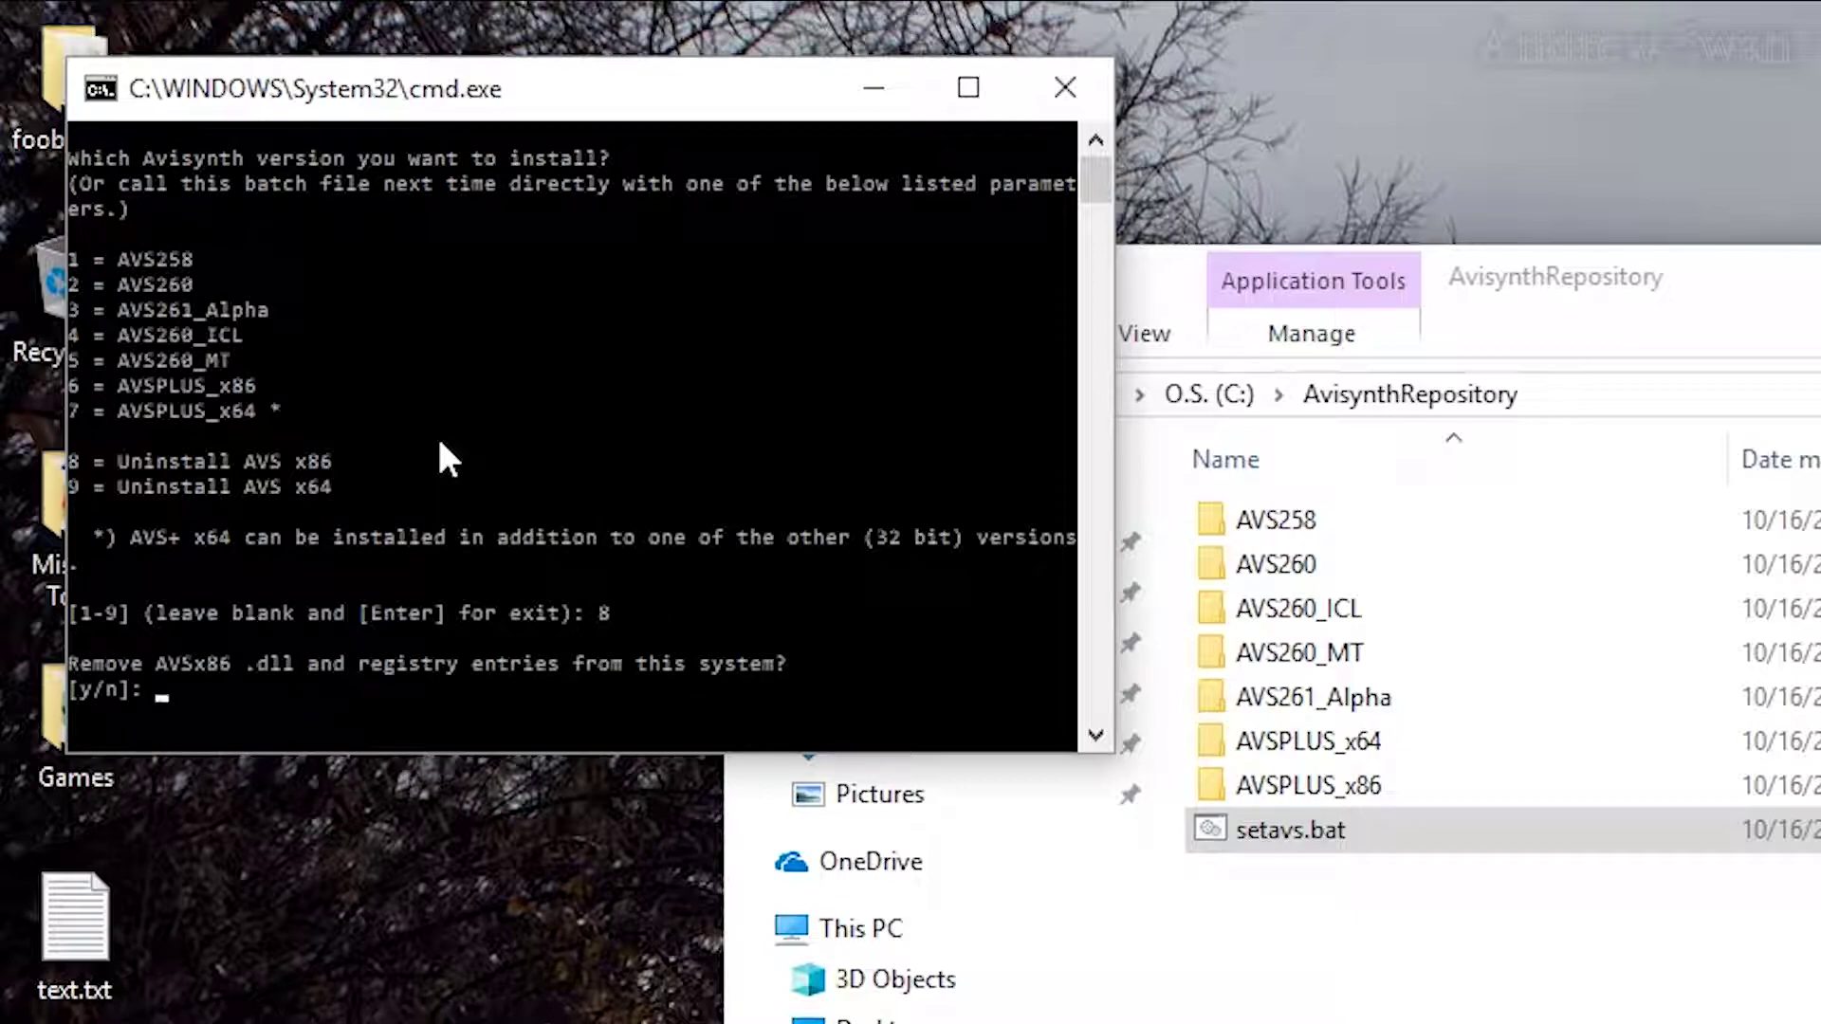
text(y)
key(Return)
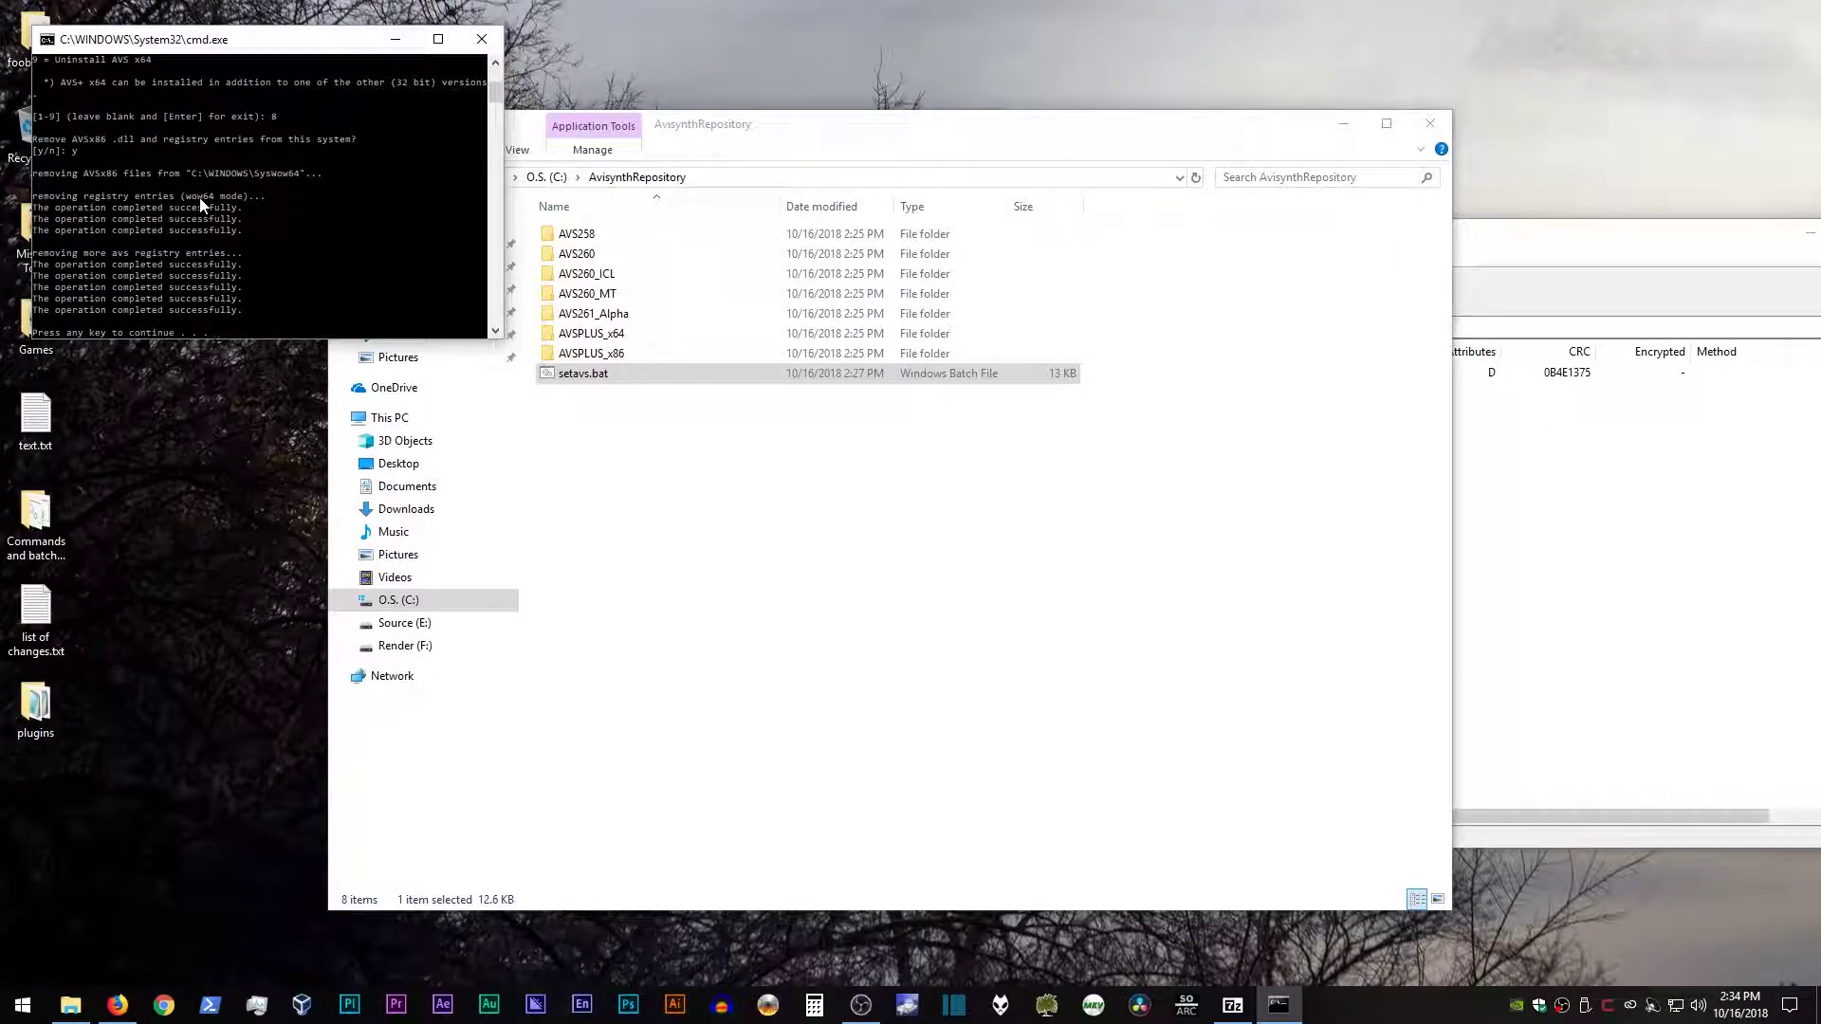
key(Return)
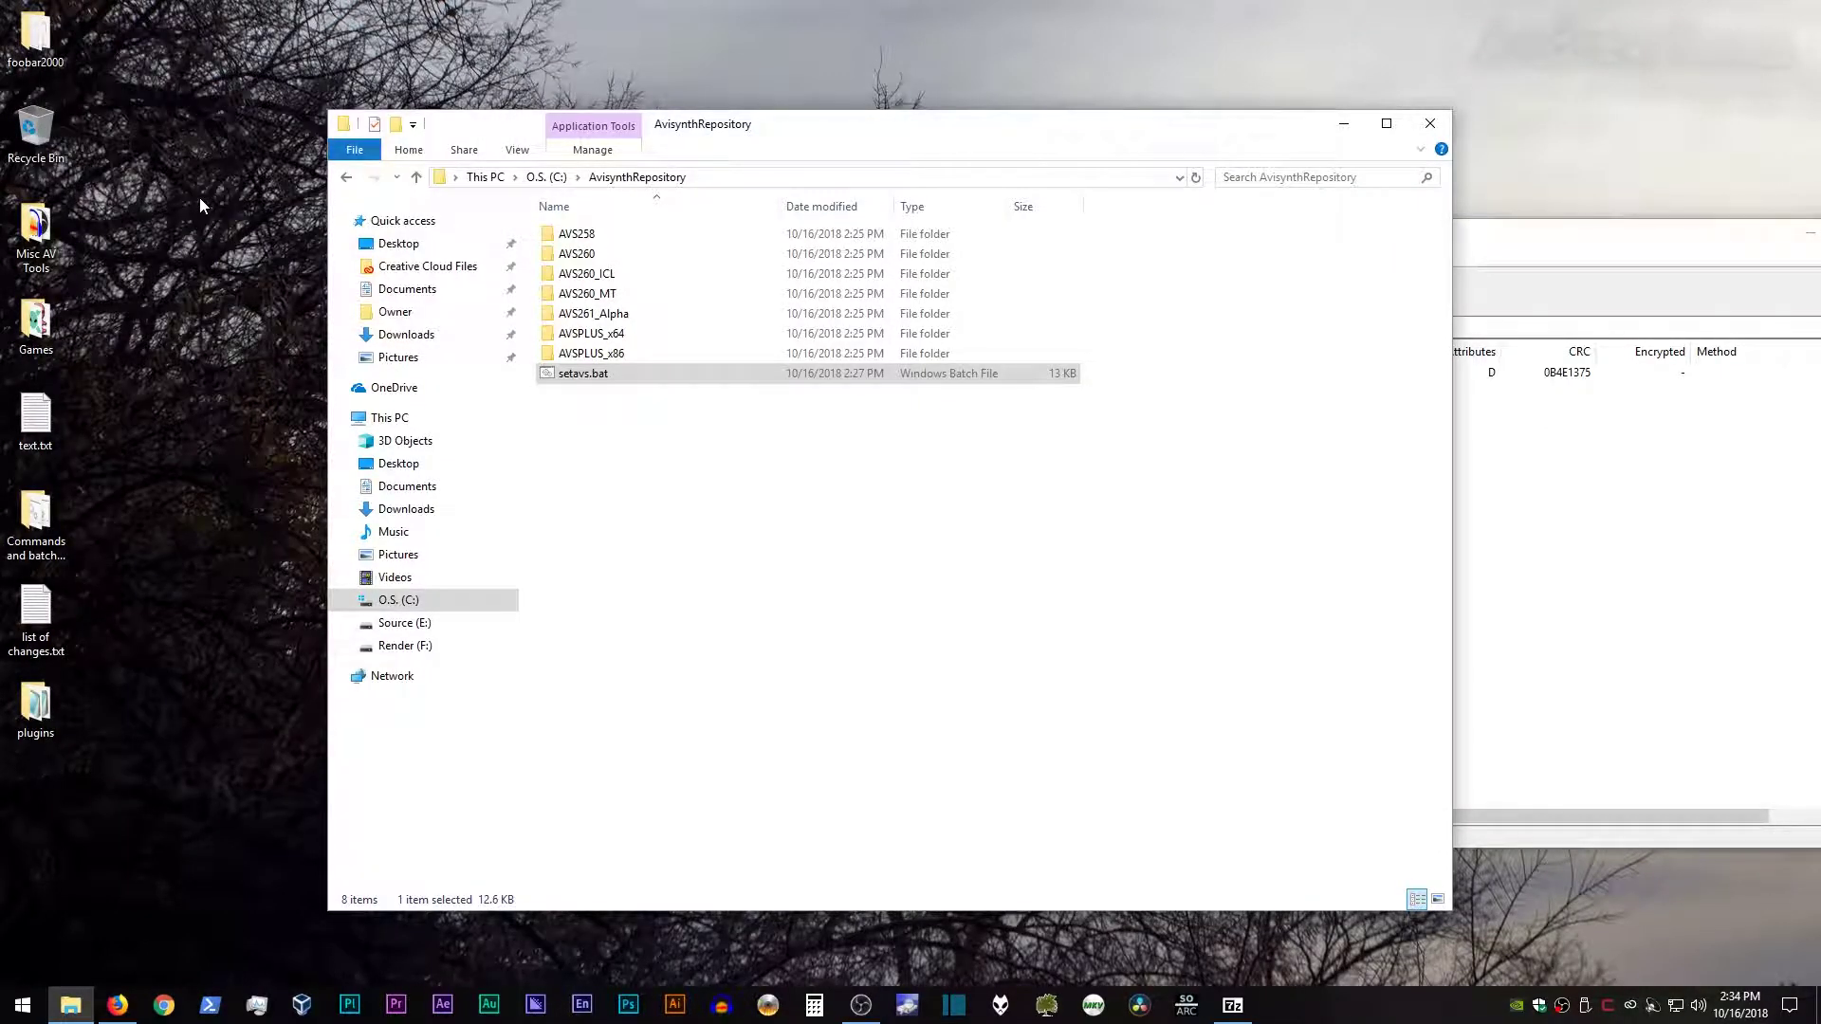